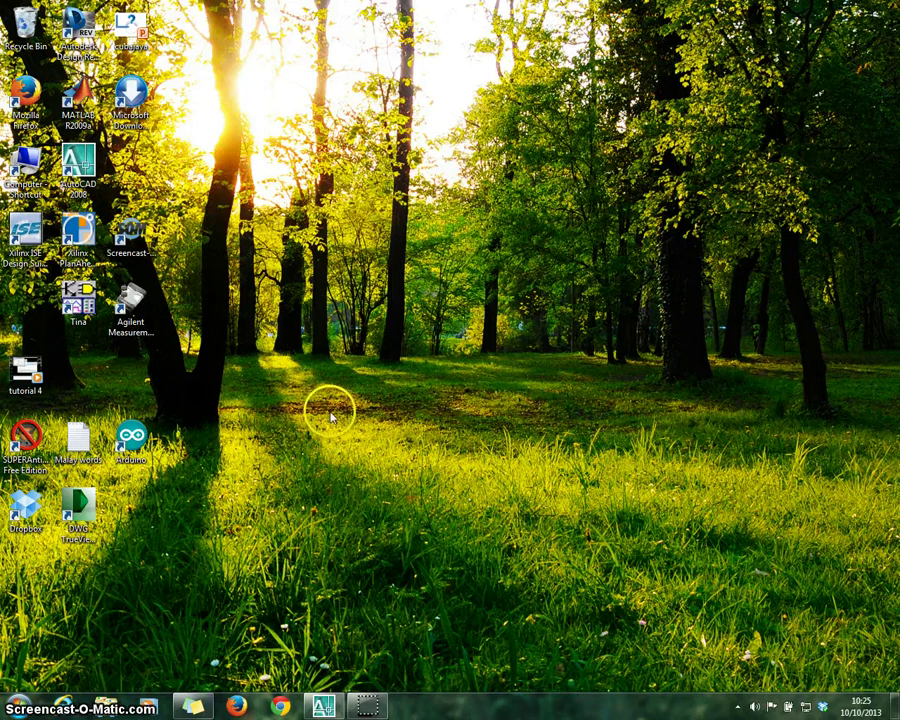
Step: Launch AutoCAD 2008 from its desktop shortcut
{"action": "left_click", "coordinate": [83, 165]}
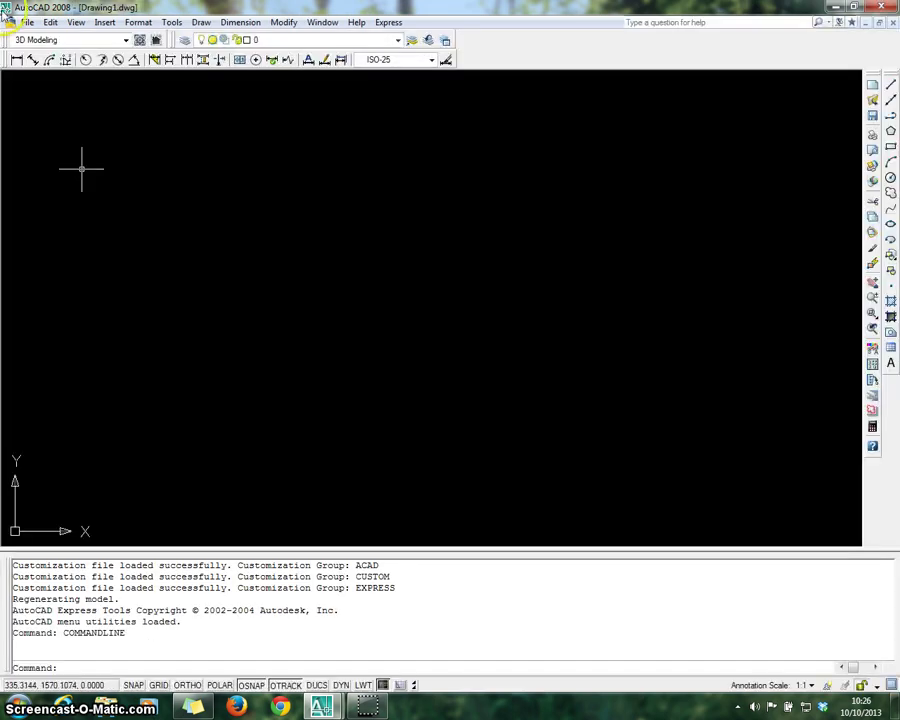
Step: Create a new drawing from the acad.dwt template and open the Layer Properties Manager
{"action": "left_click", "coordinate": [27, 22]}
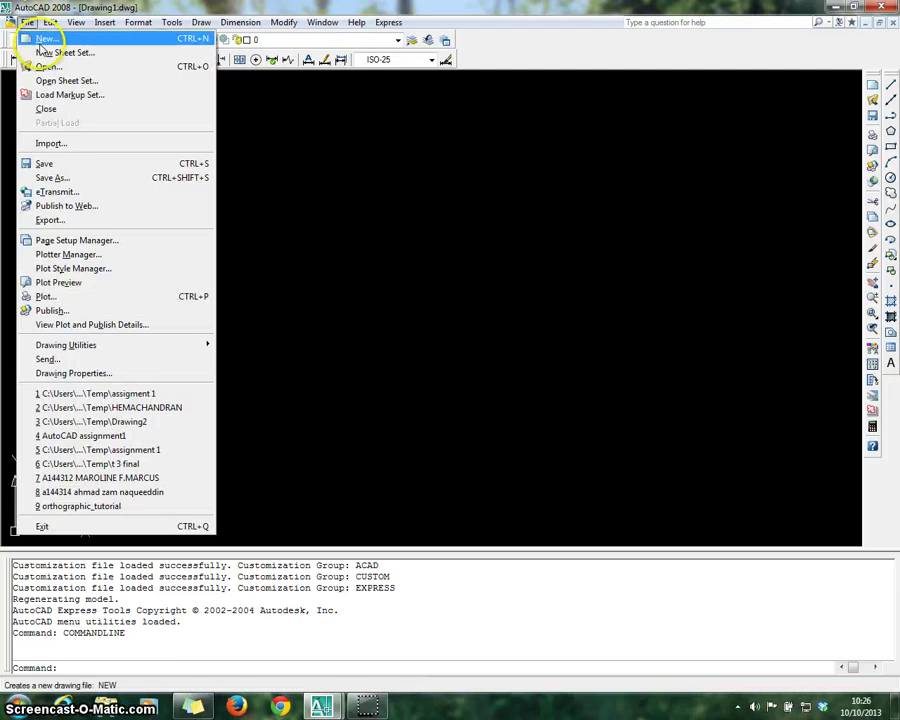
{"action": "left_click", "coordinate": [42, 40]}
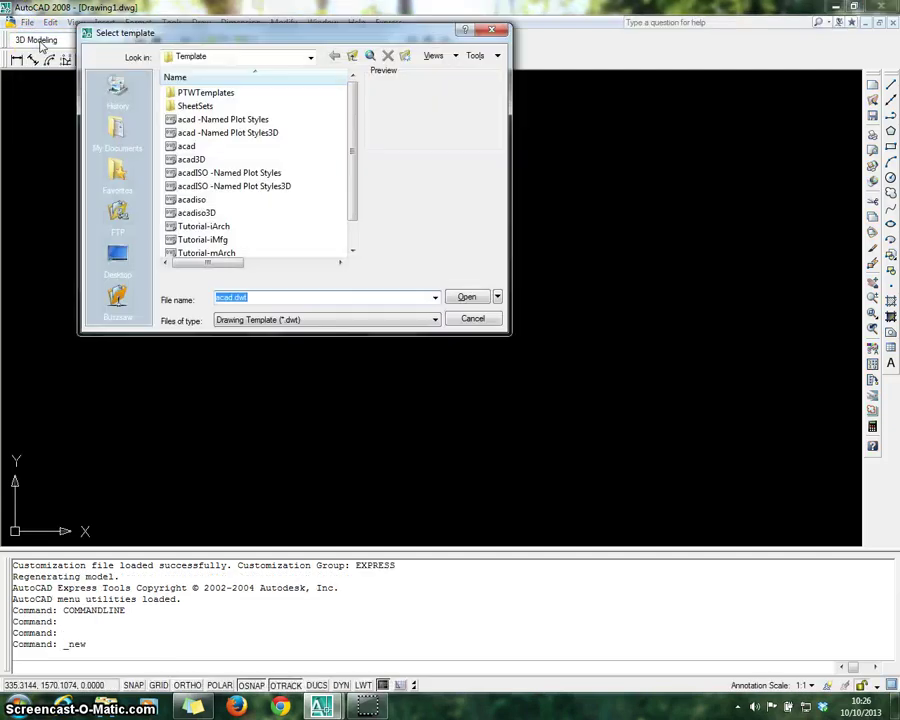
{"action": "left_click", "coordinate": [176, 148]}
{"action": "left_click", "coordinate": [465, 297]}
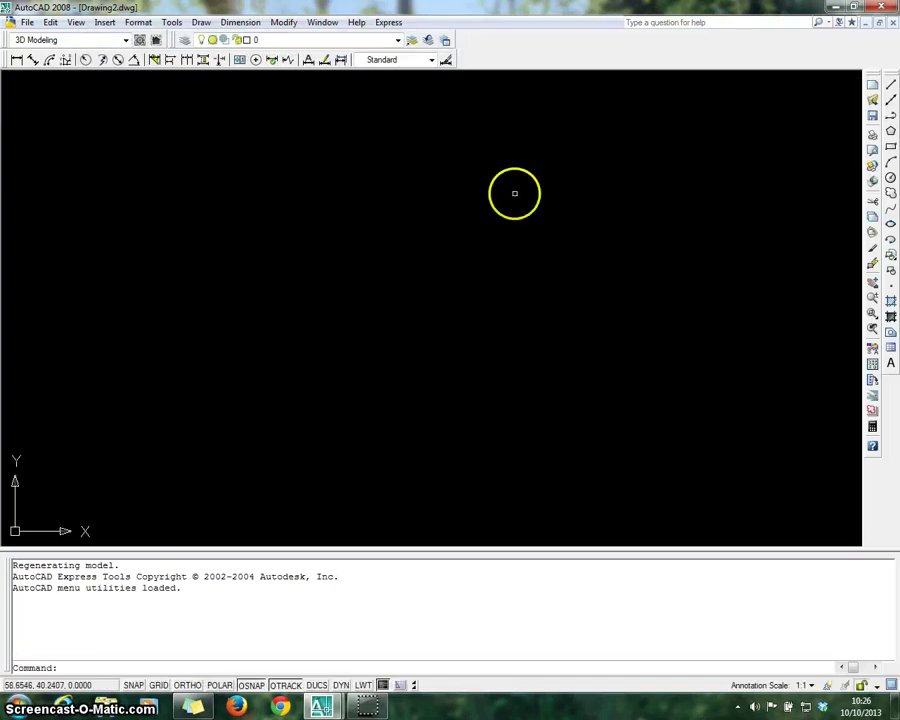
{"action": "left_click", "coordinate": [138, 22]}
{"action": "left_click", "coordinate": [150, 38]}
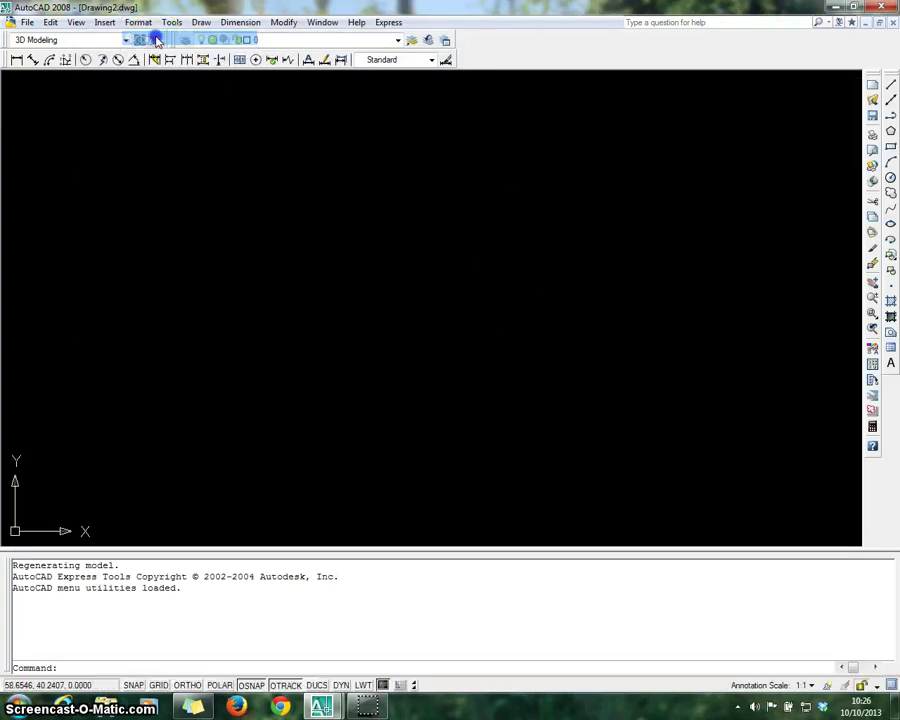
Step: Add a new layer named 'object'
{"action": "left_click_drag", "start_coordinate": [395, 180], "coordinate": [375, 165]}
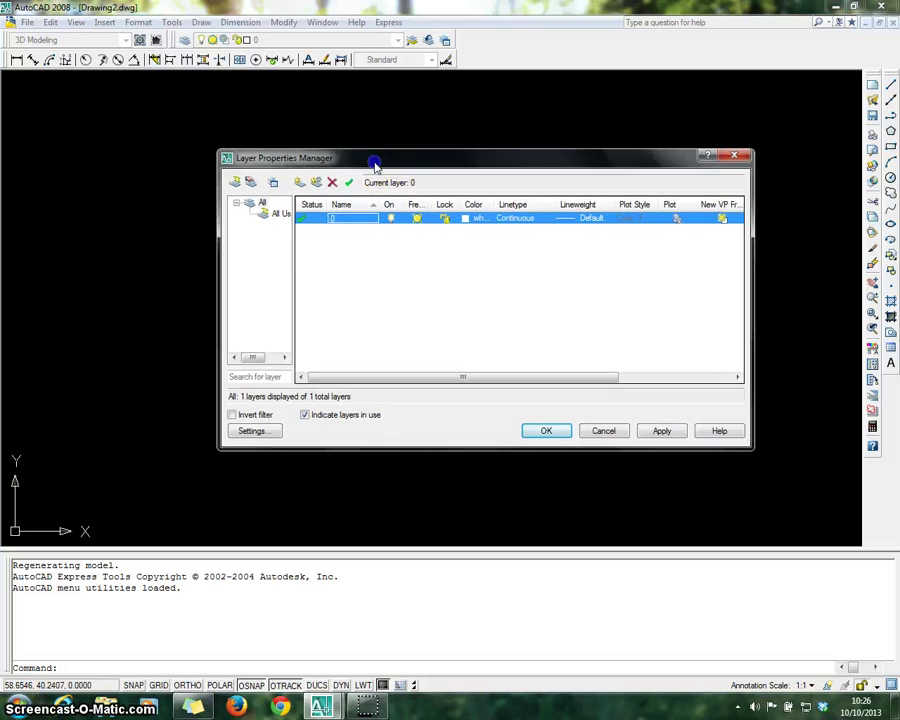
{"action": "left_click", "coordinate": [300, 183]}
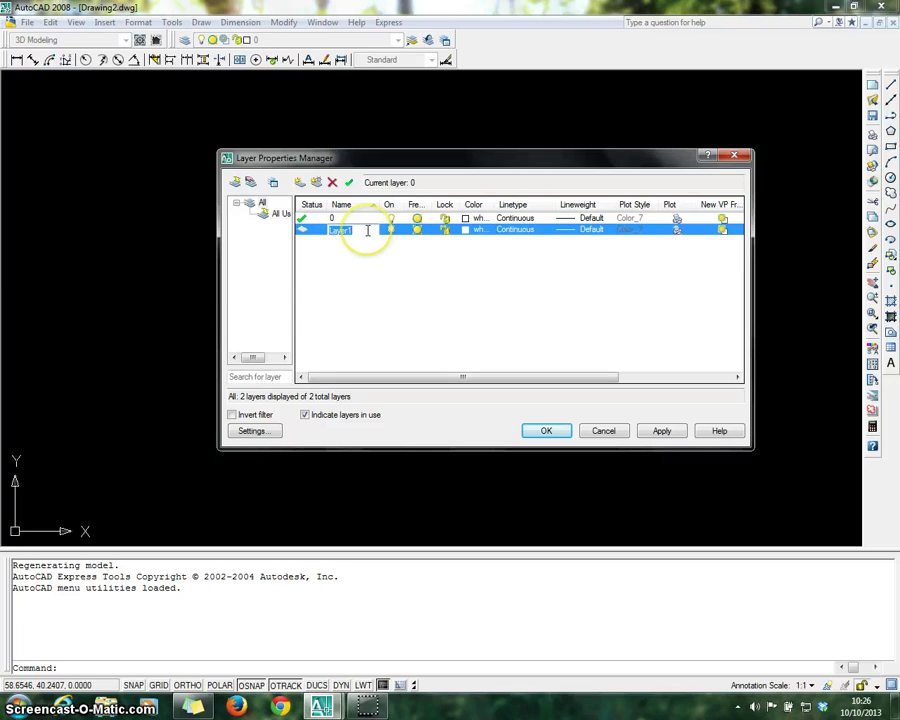
{"action": "type", "text": "object"}
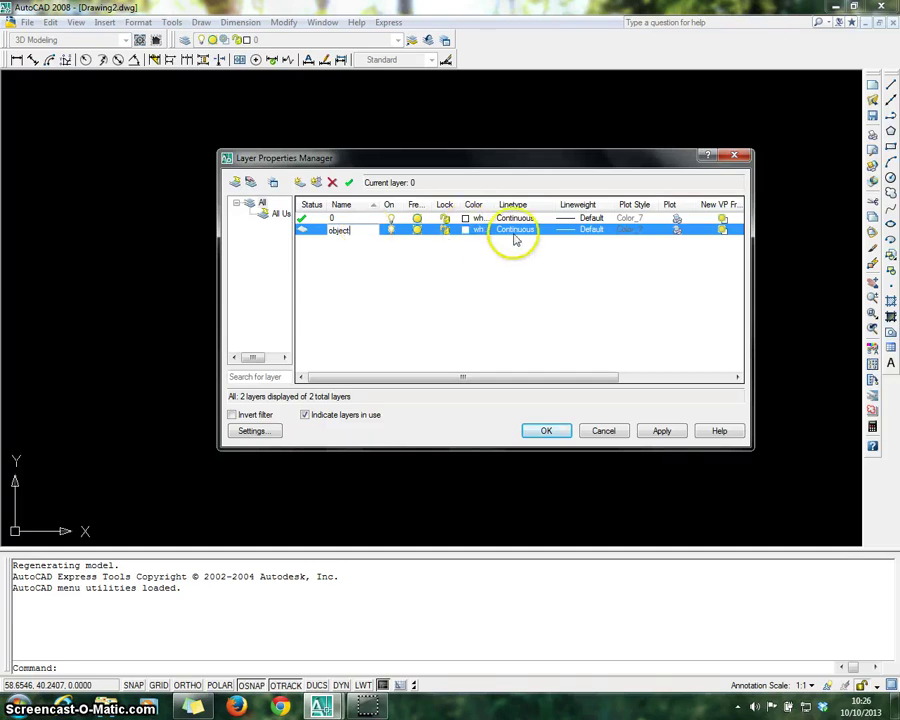
Step: Add a 'hidden line' layer and set its colour to yellow
{"action": "left_click", "coordinate": [300, 183]}
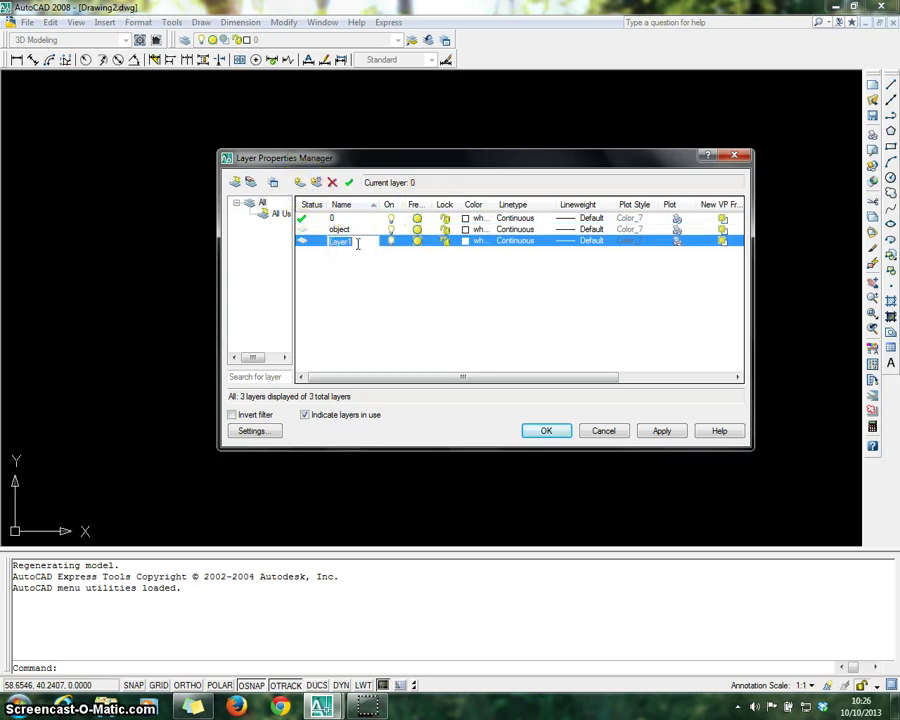
{"action": "type", "text": "hidden line"}
{"action": "left_click", "coordinate": [474, 241]}
{"action": "left_click", "coordinate": [251, 282]}
{"action": "left_click", "coordinate": [263, 282]}
{"action": "left_click", "coordinate": [342, 361]}
Step: Load the HIDDEN linetype and assign it to the hidden line layer
{"action": "left_click", "coordinate": [589, 246]}
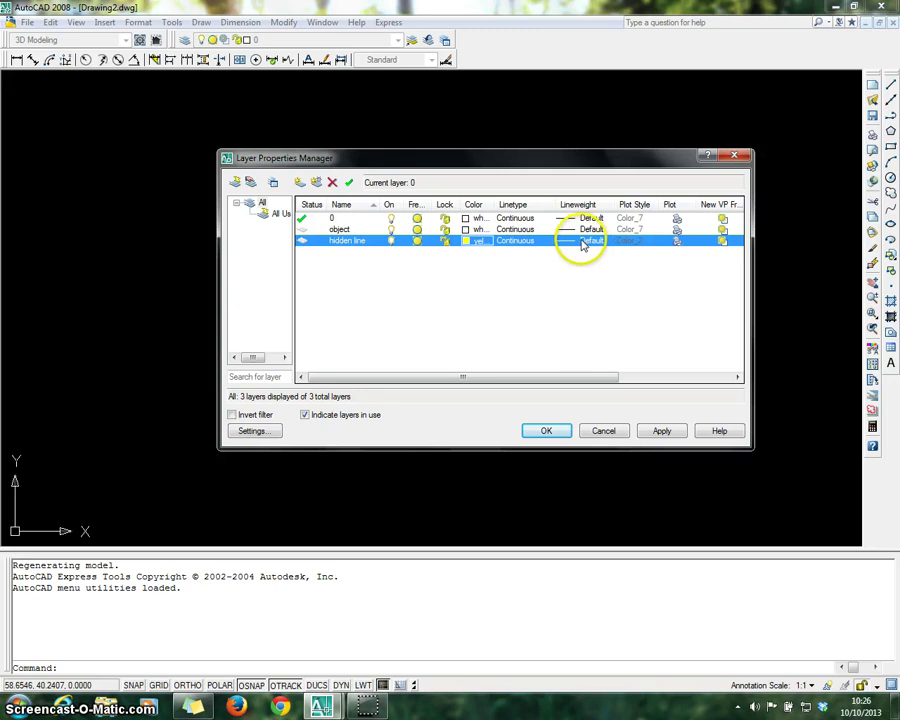
{"action": "left_click", "coordinate": [523, 247]}
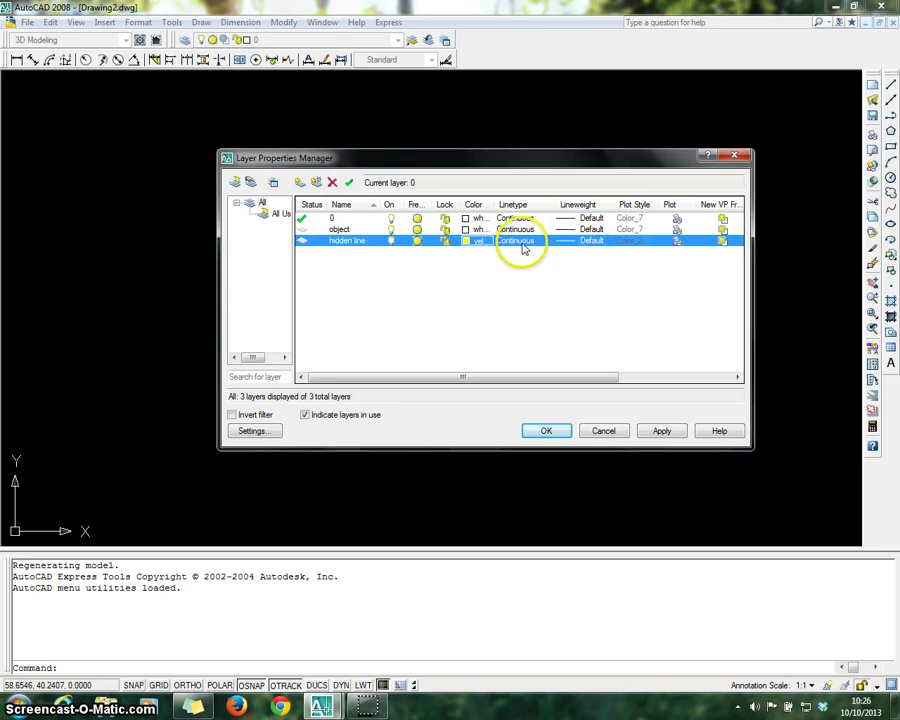
{"action": "left_click", "coordinate": [373, 273]}
{"action": "left_click_drag", "start_coordinate": [409, 149], "coordinate": [406, 215]}
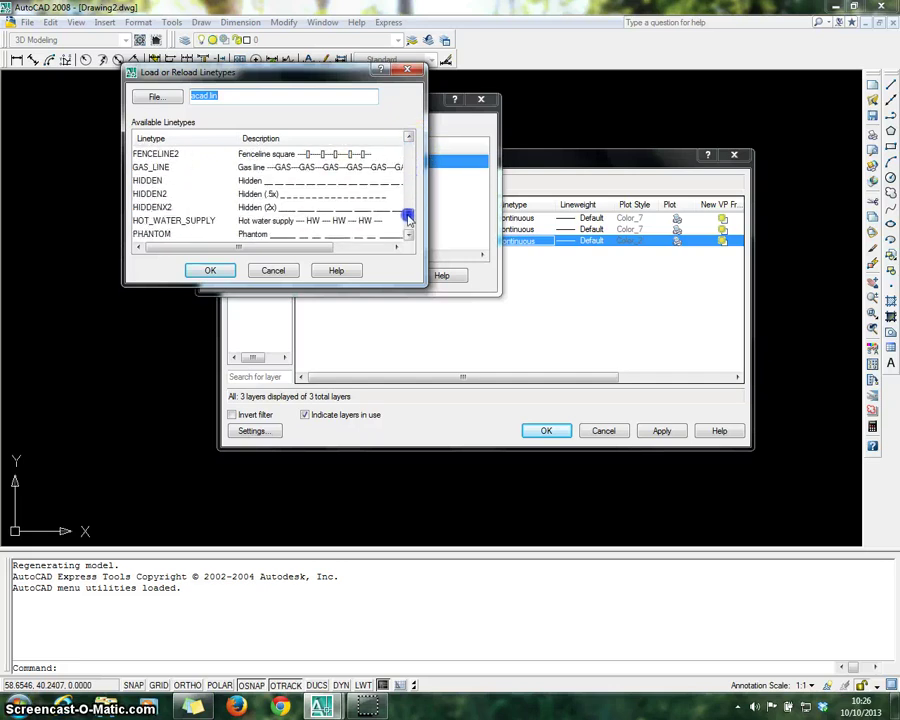
{"action": "left_click", "coordinate": [147, 181]}
{"action": "left_click", "coordinate": [210, 270]}
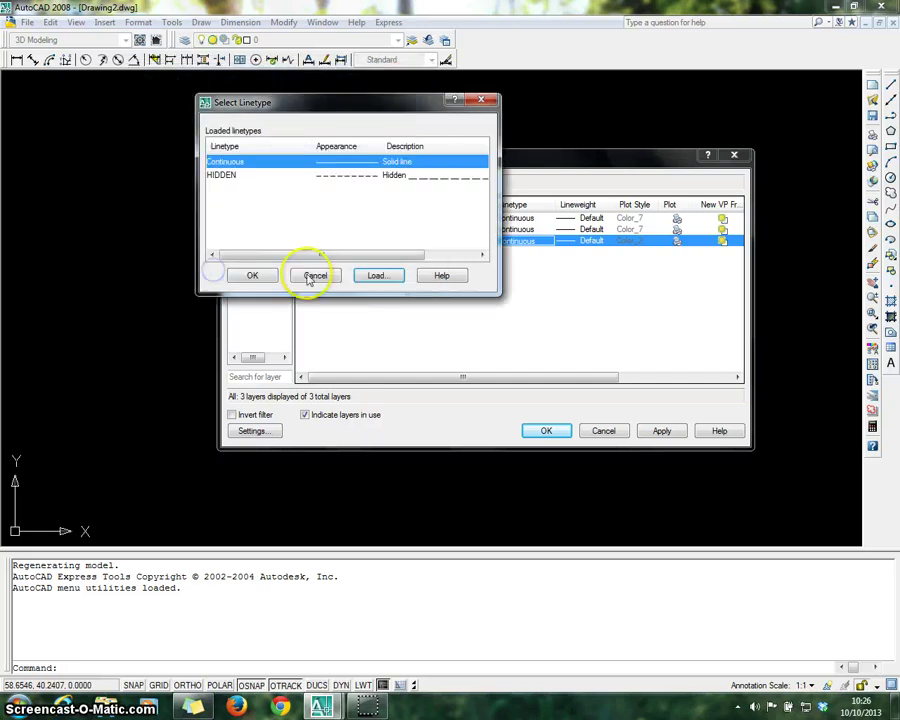
{"action": "left_click", "coordinate": [226, 175]}
{"action": "left_click", "coordinate": [251, 276]}
{"action": "left_click", "coordinate": [368, 321]}
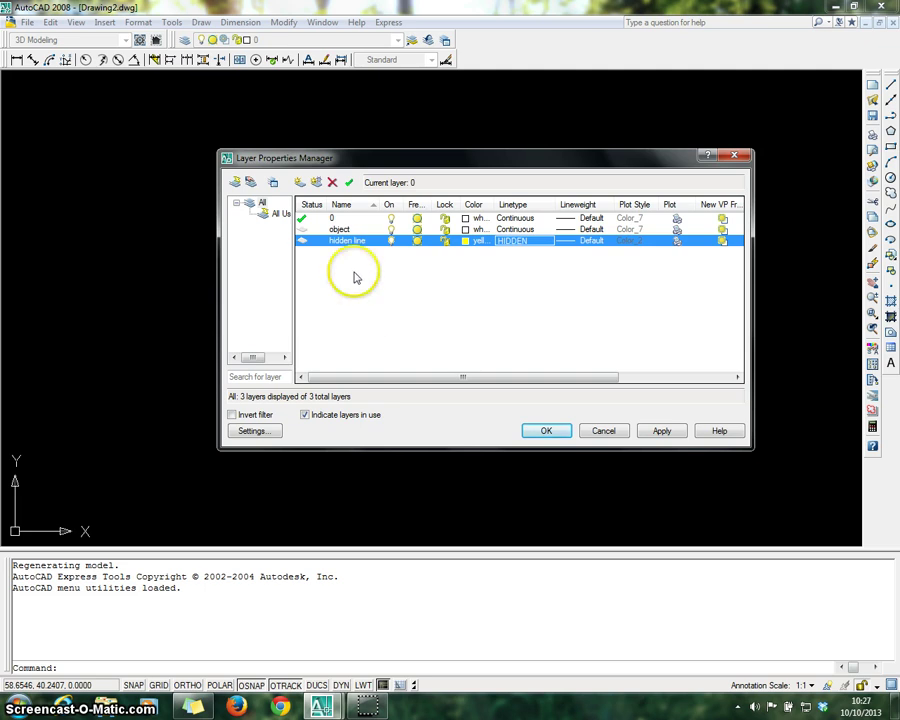
Step: Start a new layer named 'dimension'
{"action": "left_click", "coordinate": [299, 182]}
{"action": "left_click", "coordinate": [364, 254]}
{"action": "type", "text": "dimension"}
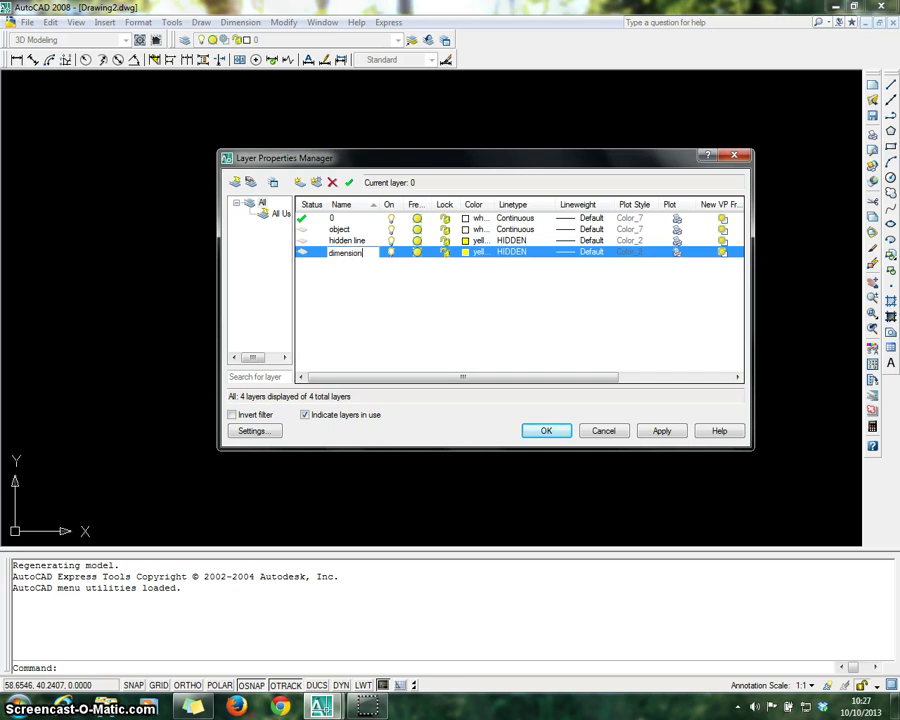
Step: Make the dimension layer green with the Continuous linetype
{"action": "left_click", "coordinate": [467, 254]}
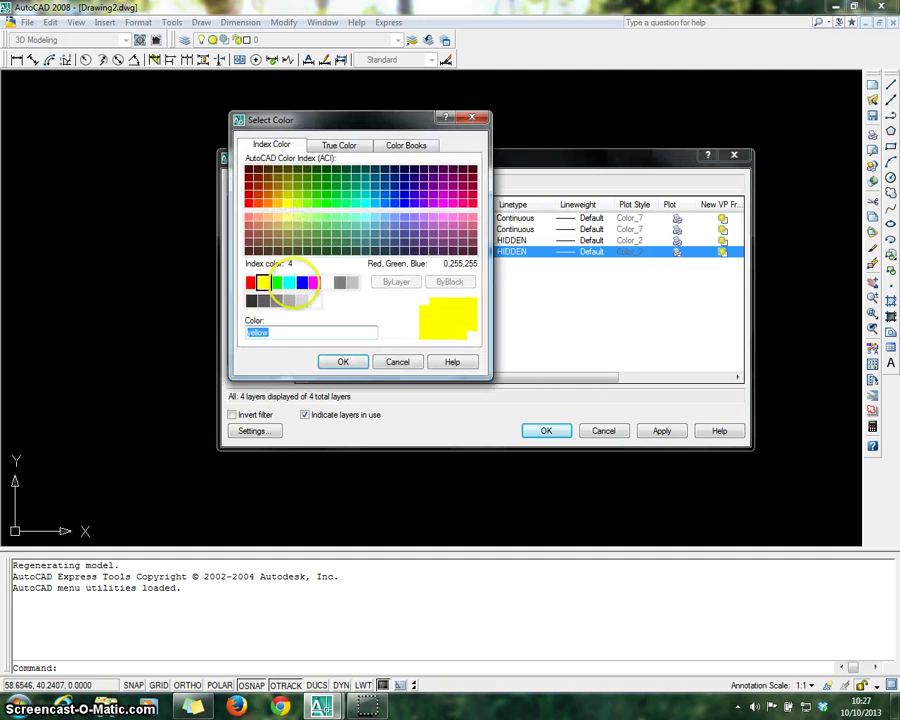
{"action": "left_click", "coordinate": [276, 282]}
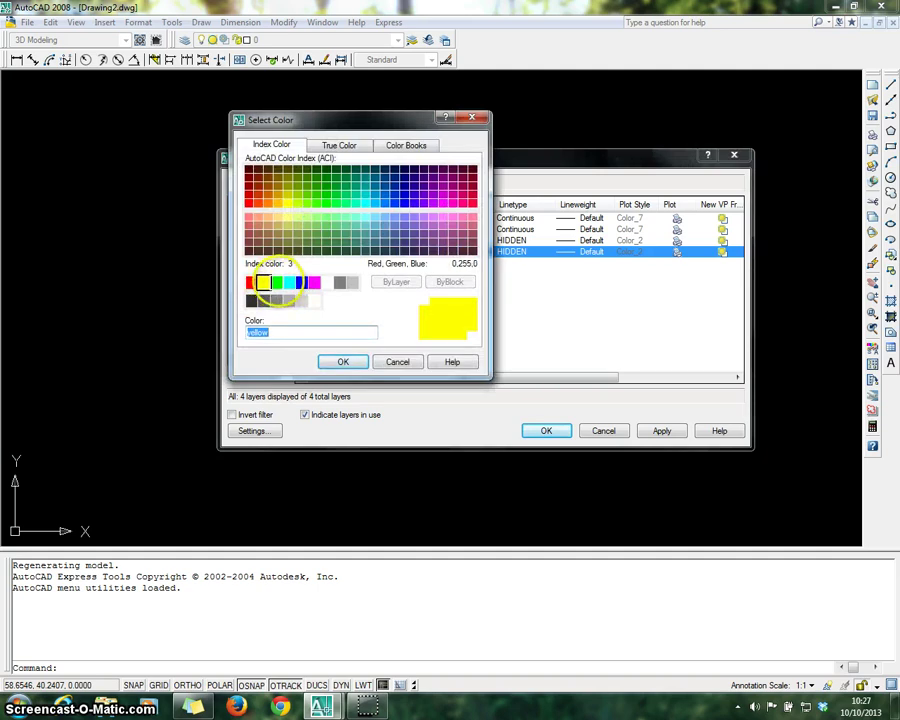
{"action": "left_click", "coordinate": [344, 362]}
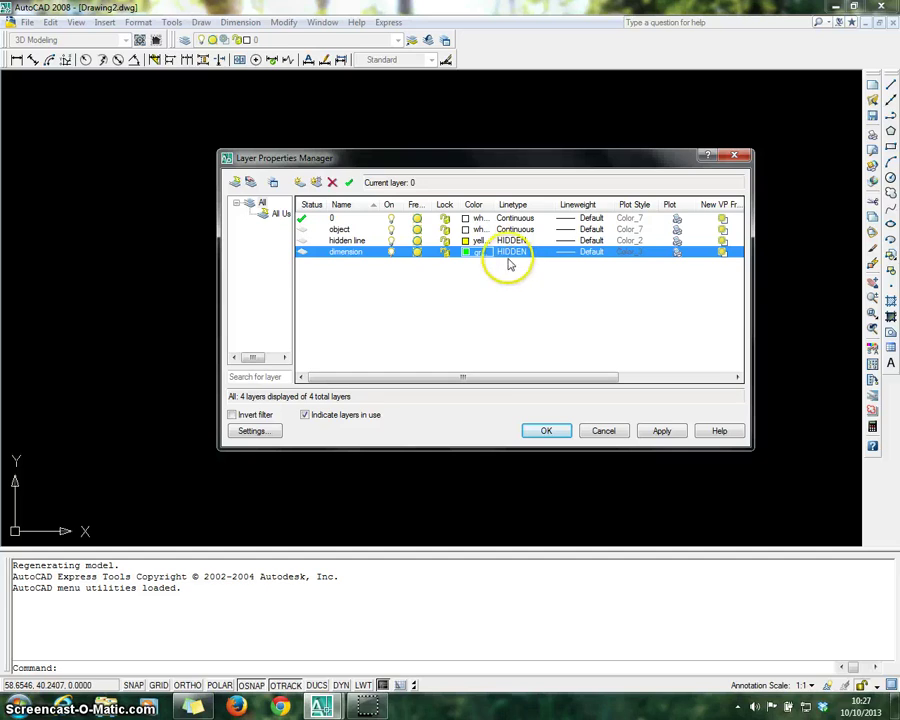
{"action": "left_click", "coordinate": [513, 252]}
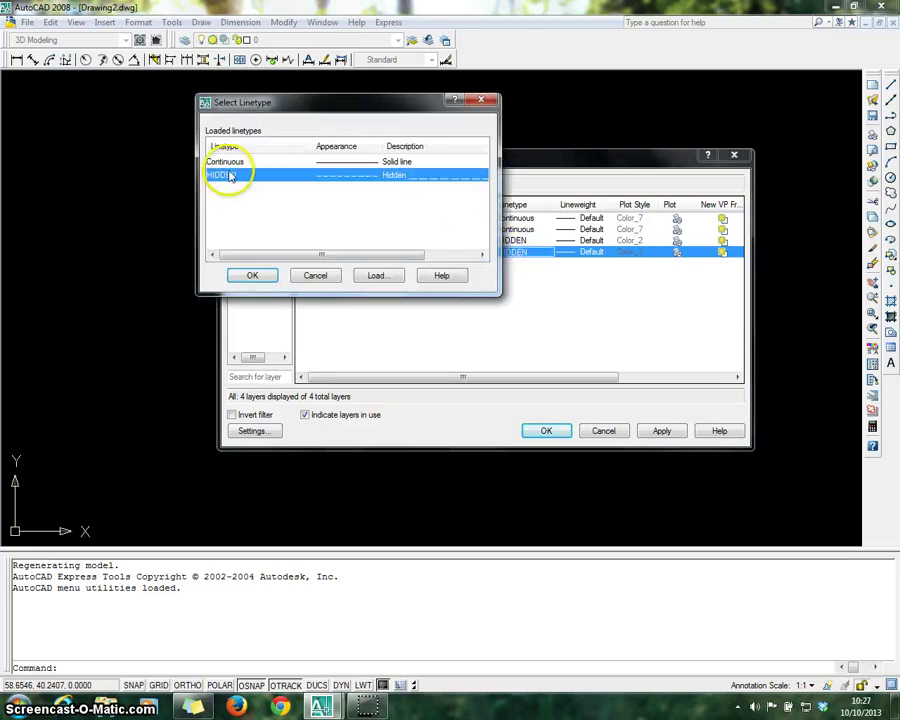
{"action": "left_click", "coordinate": [229, 163]}
{"action": "left_click", "coordinate": [252, 275]}
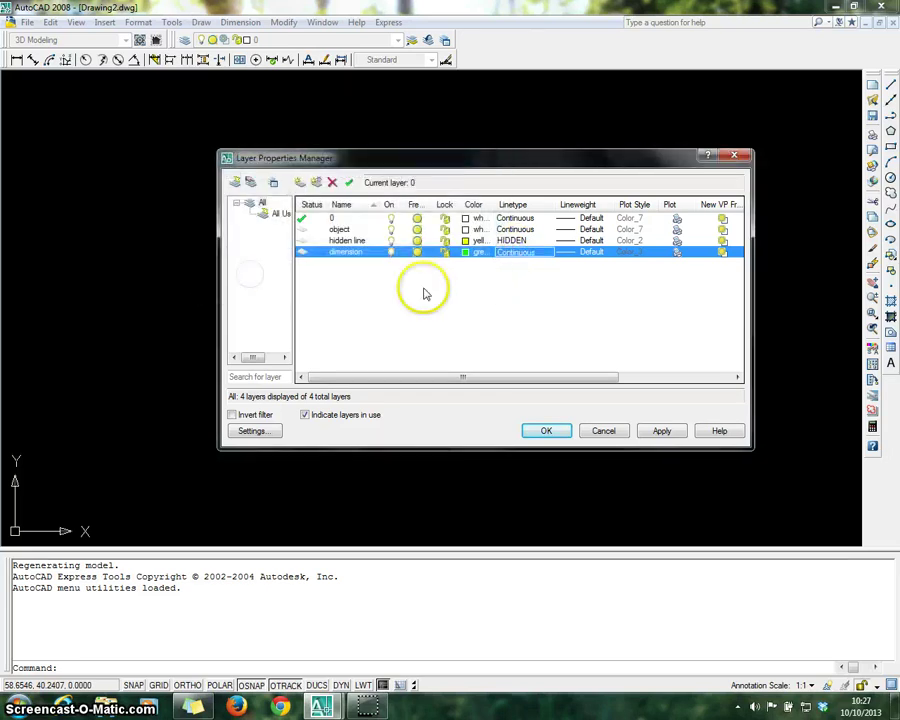
Step: Add a red layer named 'center nline' for center lines
{"action": "left_click", "coordinate": [298, 182]}
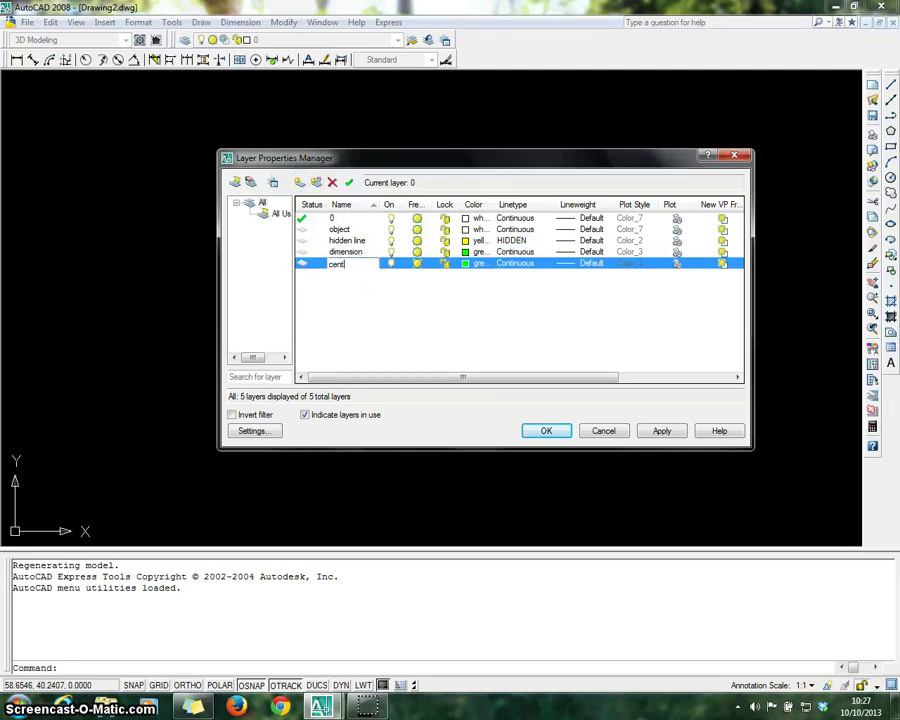
{"action": "type", "text": "center nline"}
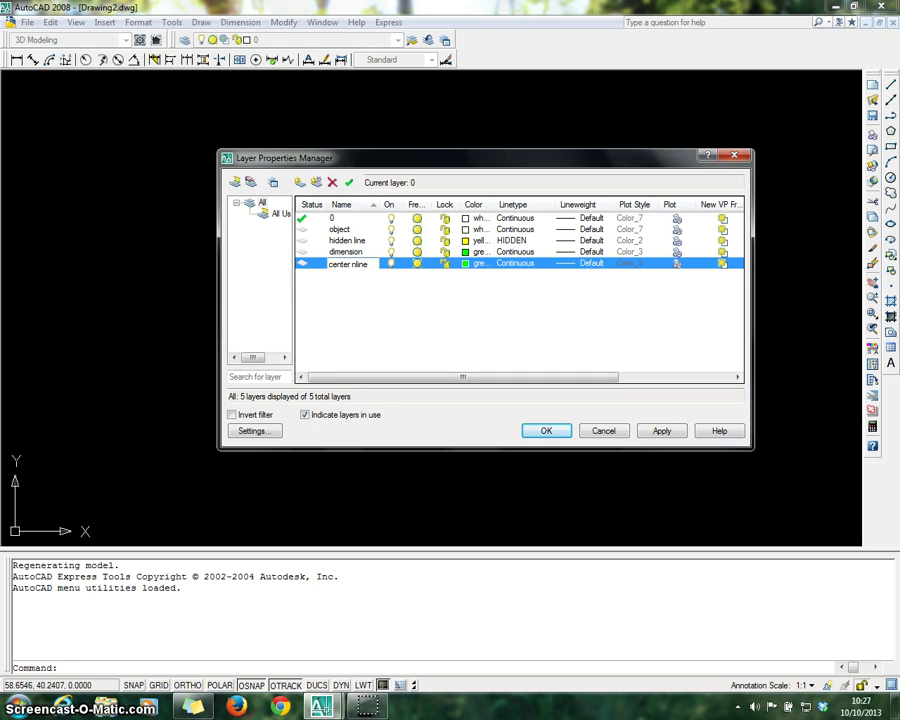
{"action": "left_click", "coordinate": [466, 264]}
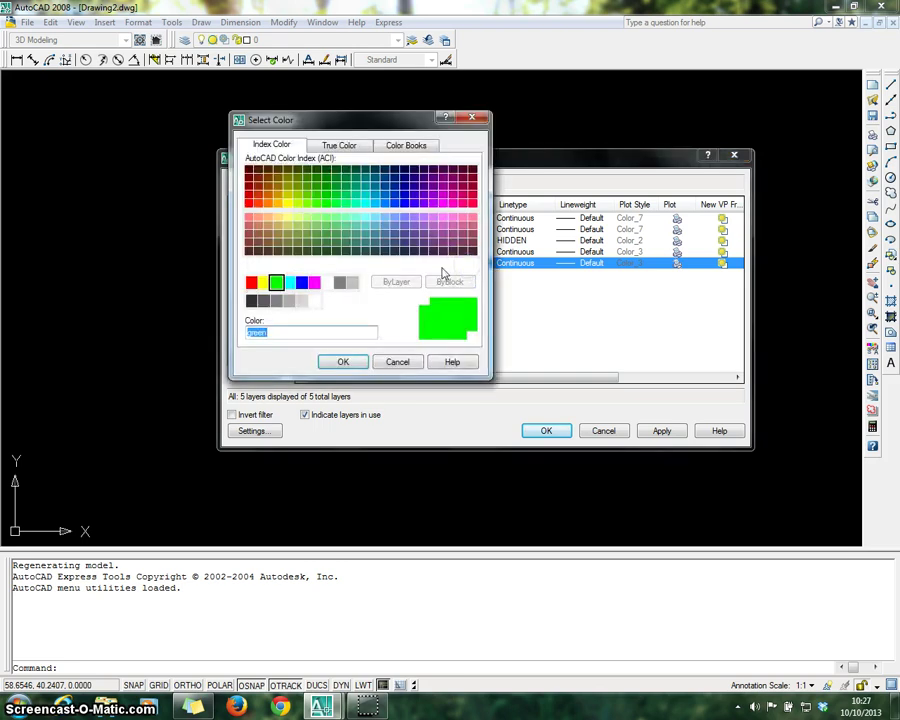
{"action": "left_click", "coordinate": [251, 282]}
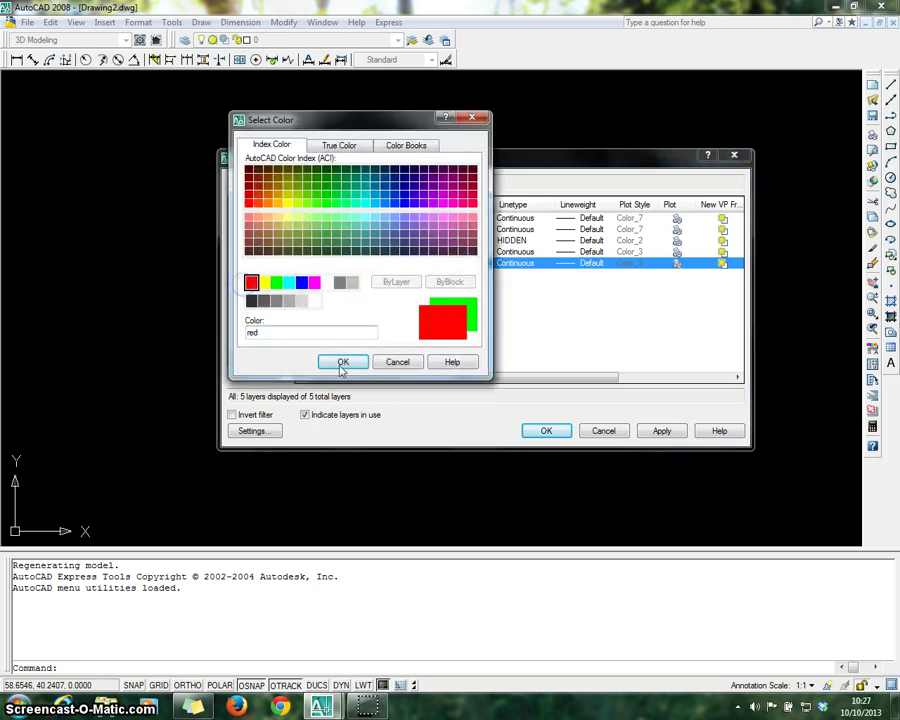
{"action": "left_click", "coordinate": [343, 361]}
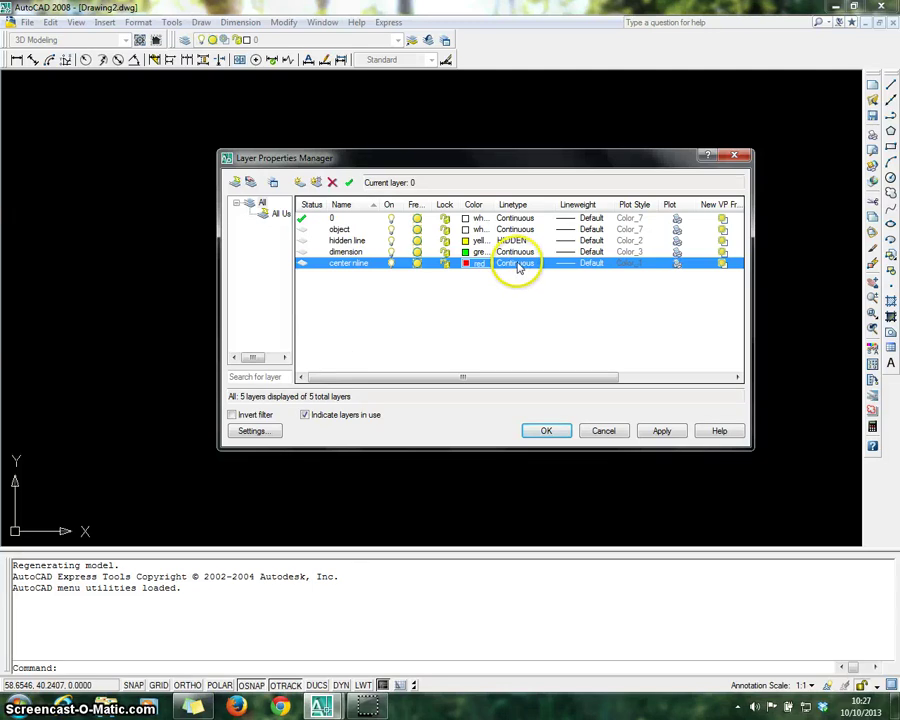
Step: Load the CENTER2 linetype and assign it to the center line layer
{"action": "left_click", "coordinate": [519, 264]}
{"action": "left_click", "coordinate": [374, 276]}
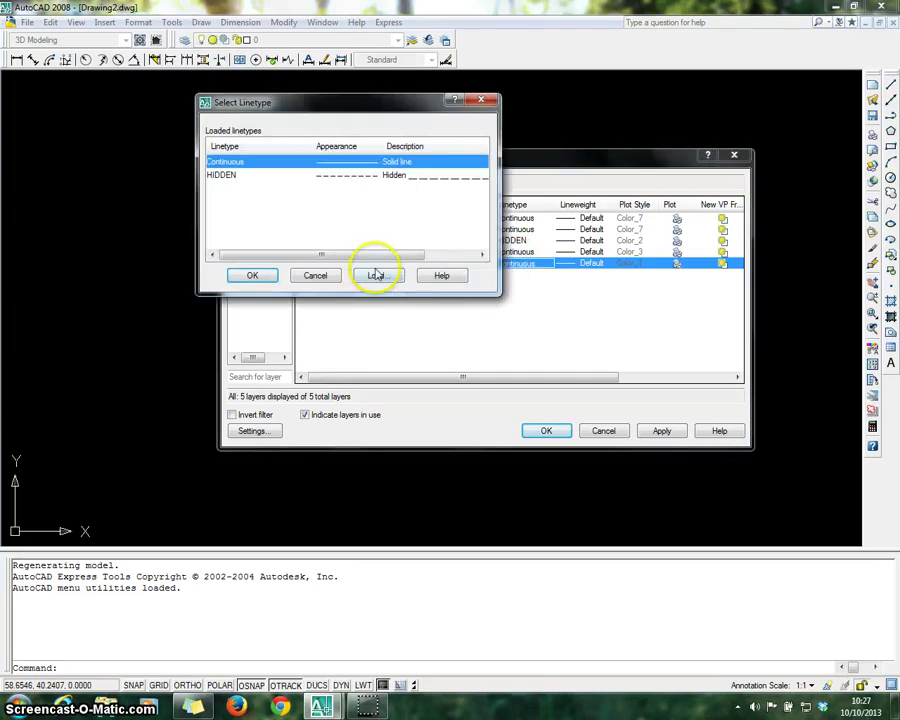
{"action": "left_click_drag", "start_coordinate": [410, 146], "coordinate": [411, 178]}
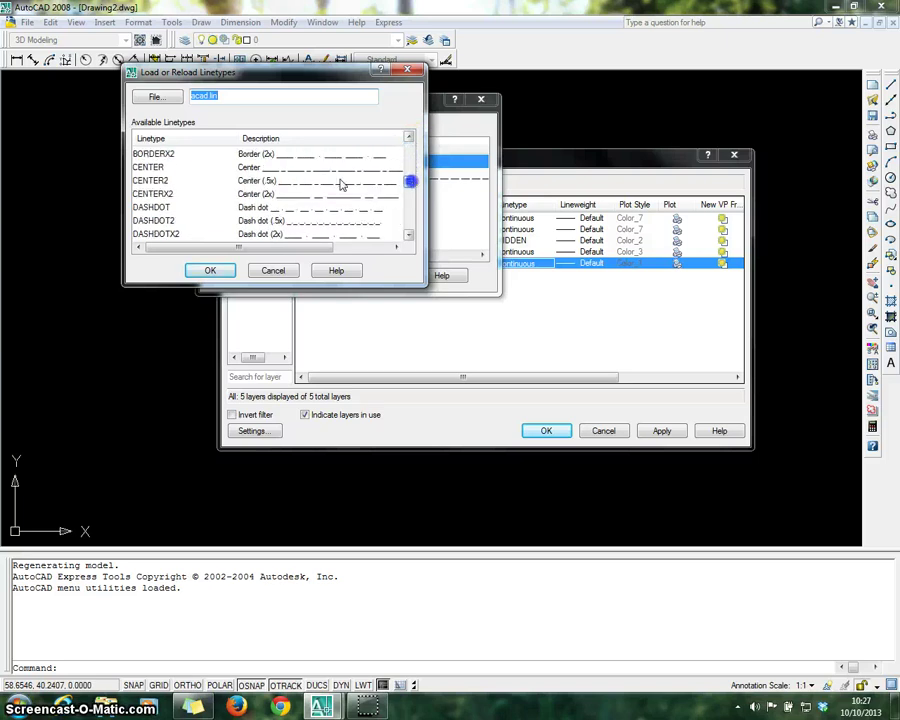
{"action": "left_click", "coordinate": [152, 180]}
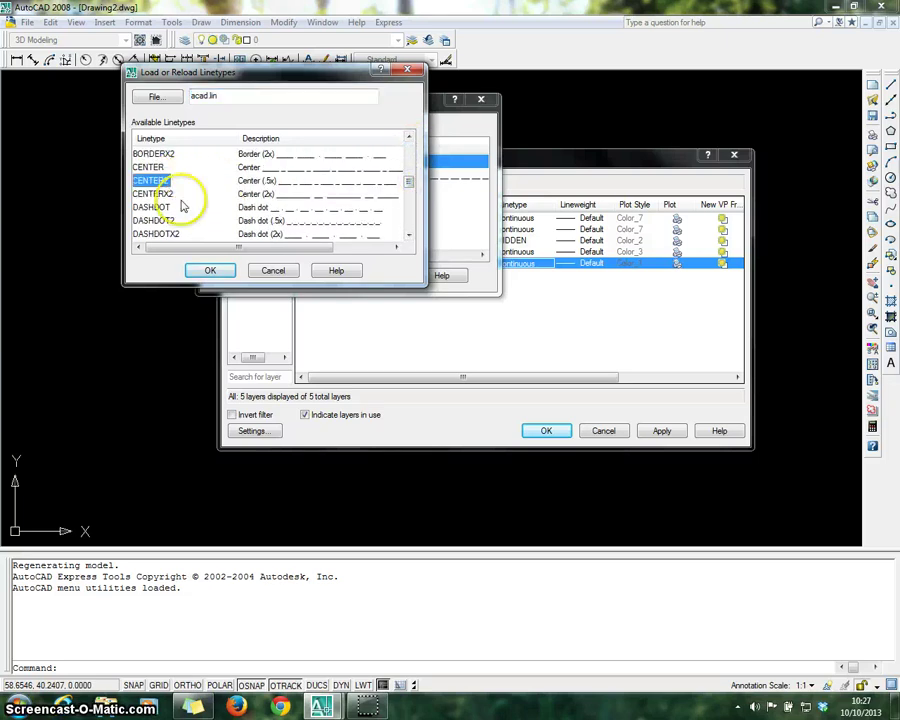
{"action": "left_click", "coordinate": [210, 270]}
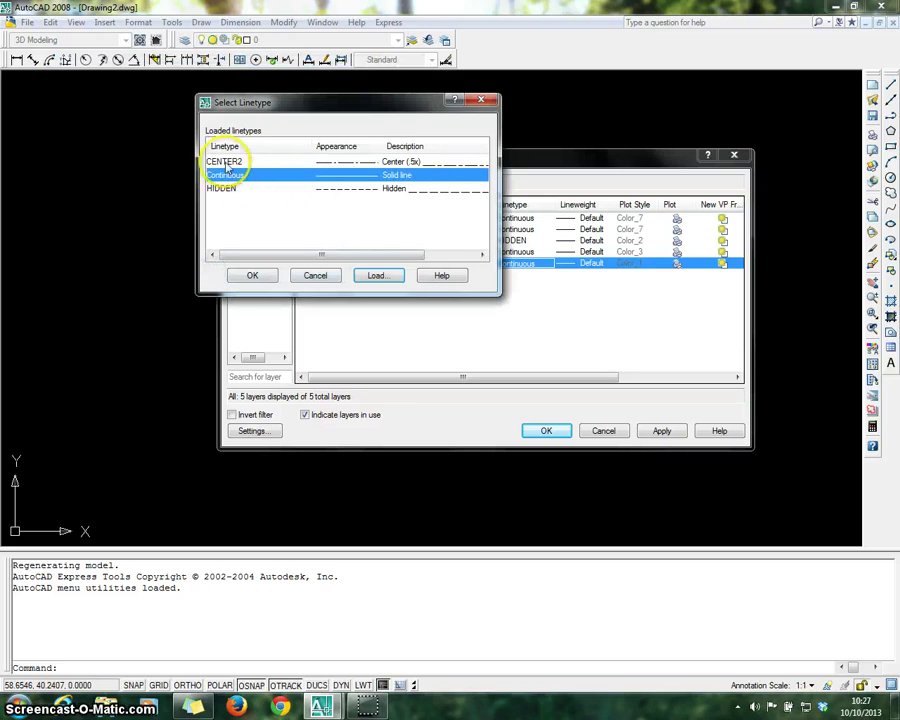
{"action": "left_click", "coordinate": [225, 162]}
{"action": "left_click", "coordinate": [250, 275]}
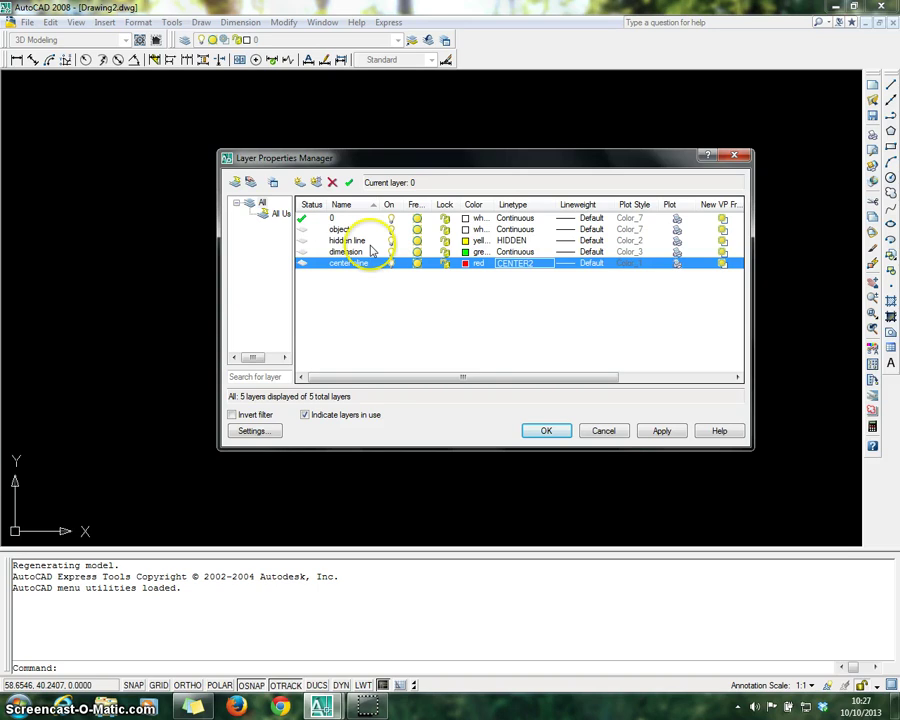
Step: Add a cyan 'reference line' layer with Continuous linetype and close the layer manager with OK
{"action": "left_click", "coordinate": [300, 182]}
{"action": "left_click", "coordinate": [366, 277]}
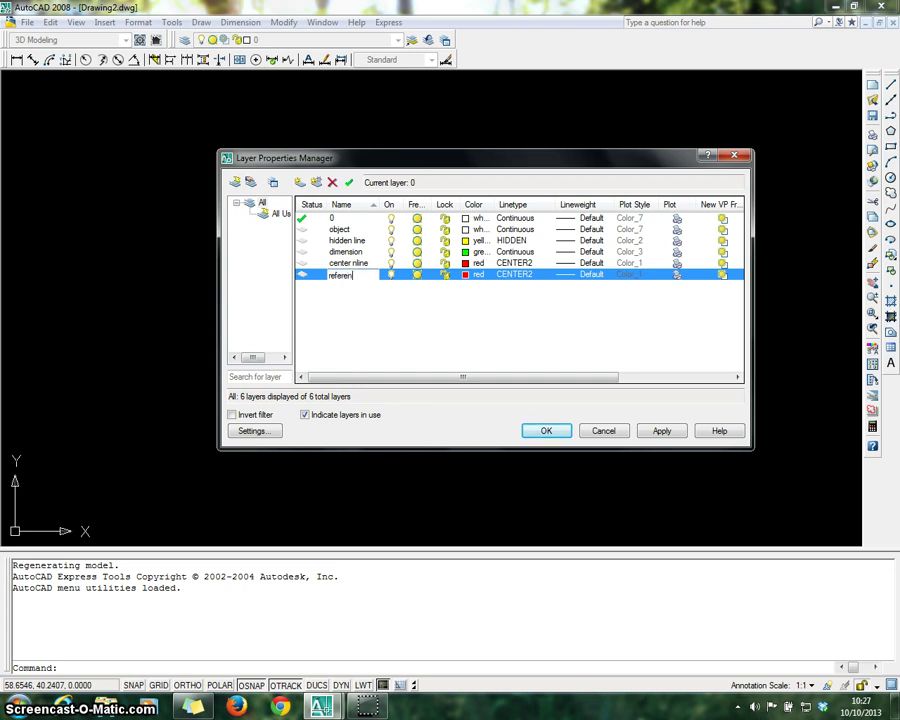
{"action": "left_click", "coordinate": [445, 275]}
{"action": "left_click", "coordinate": [462, 275]}
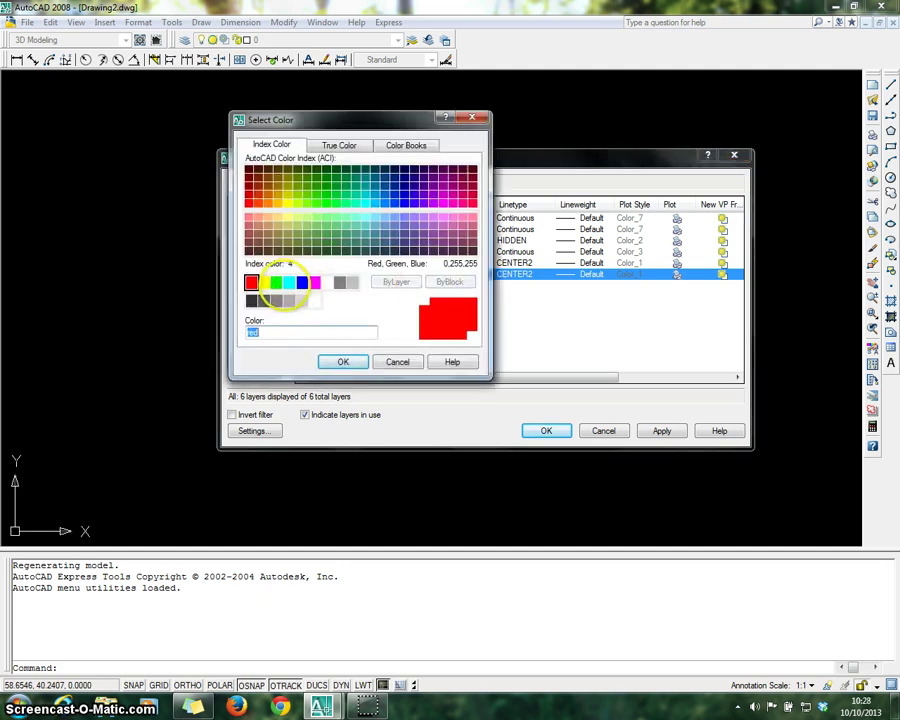
{"action": "left_click", "coordinate": [289, 282]}
{"action": "left_click", "coordinate": [344, 361]}
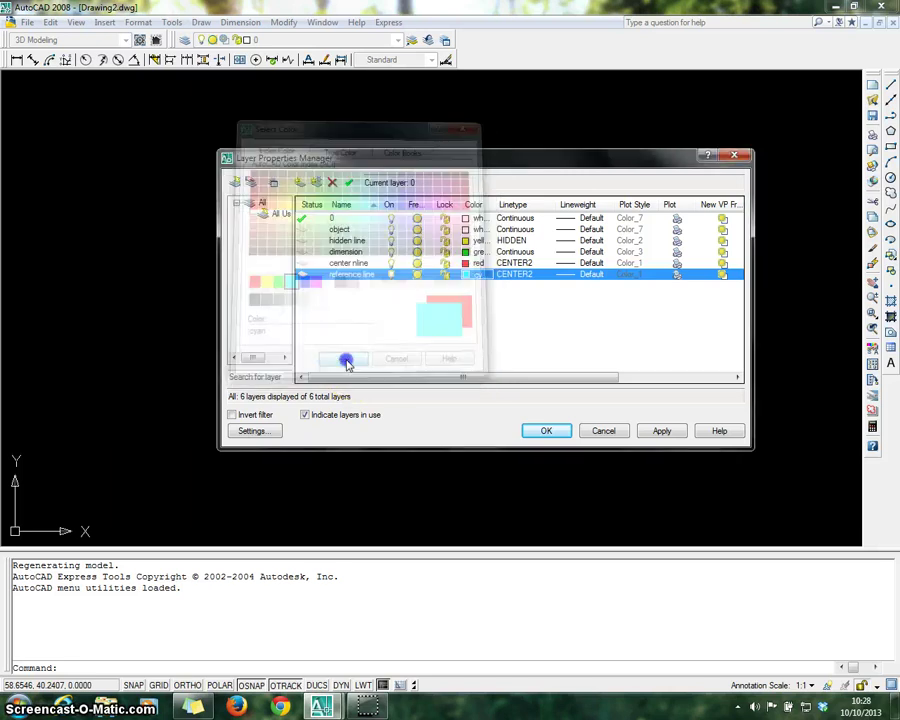
{"action": "left_click", "coordinate": [515, 274]}
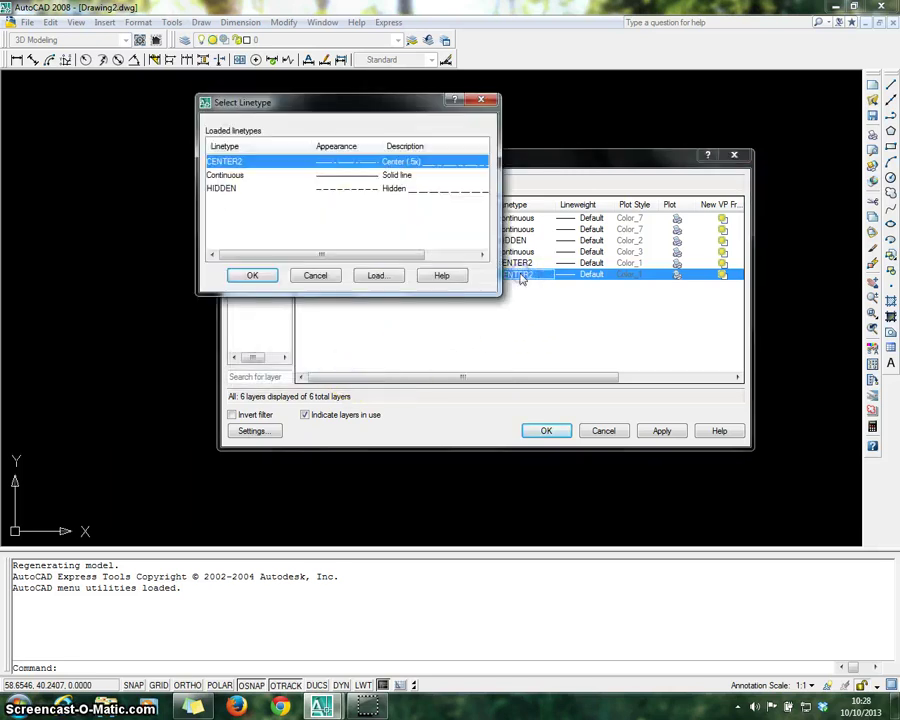
{"action": "left_click", "coordinate": [225, 176]}
{"action": "left_click", "coordinate": [252, 274]}
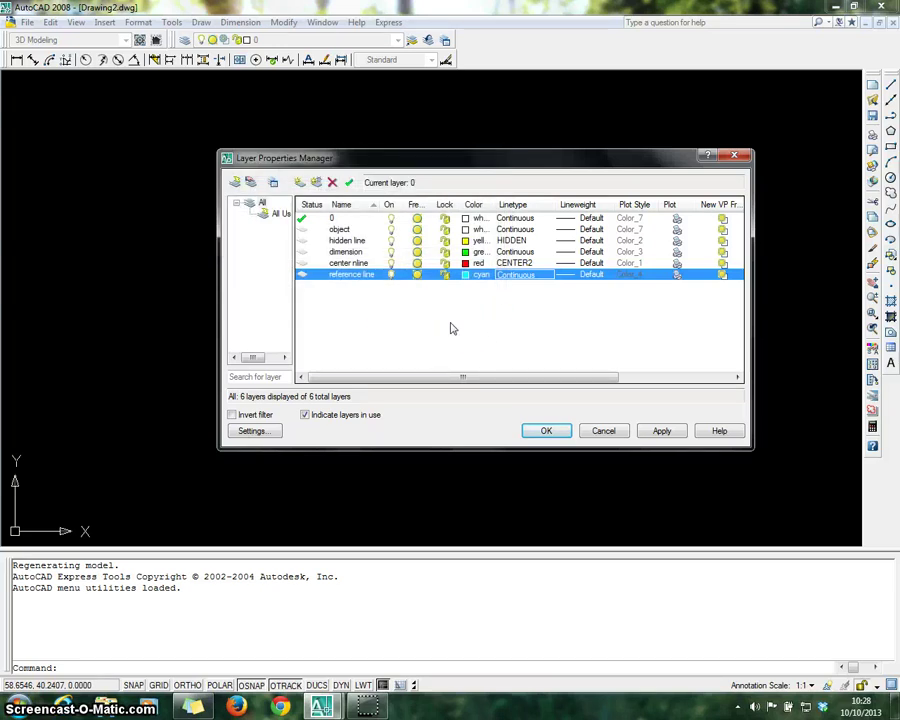
{"action": "left_click", "coordinate": [546, 433]}
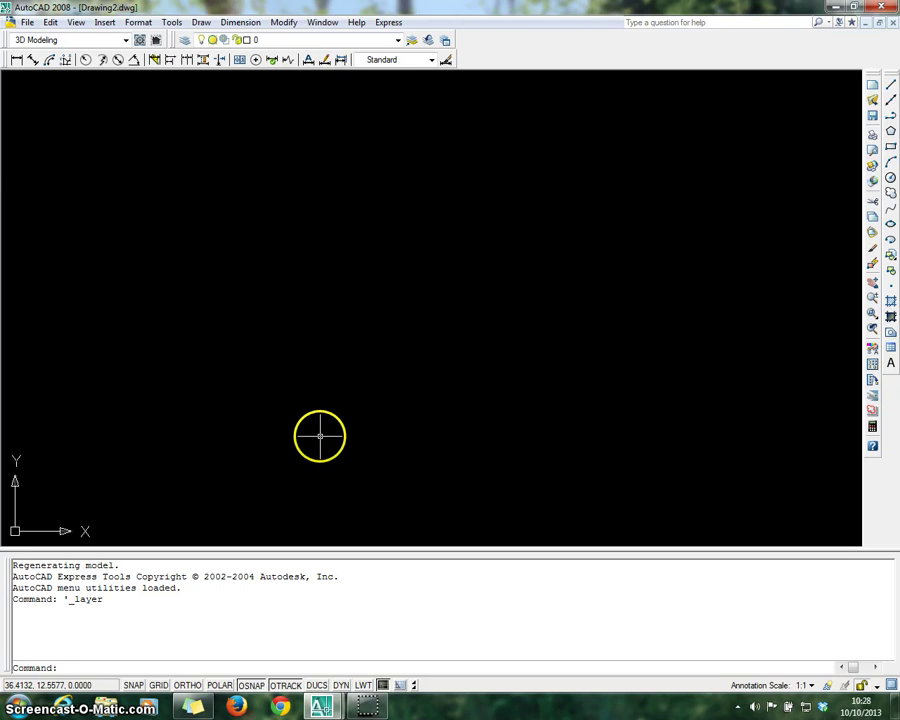
Step: Draw a 120 by 30 rectangle with RECTANG
{"action": "left_click", "coordinate": [80, 669]}
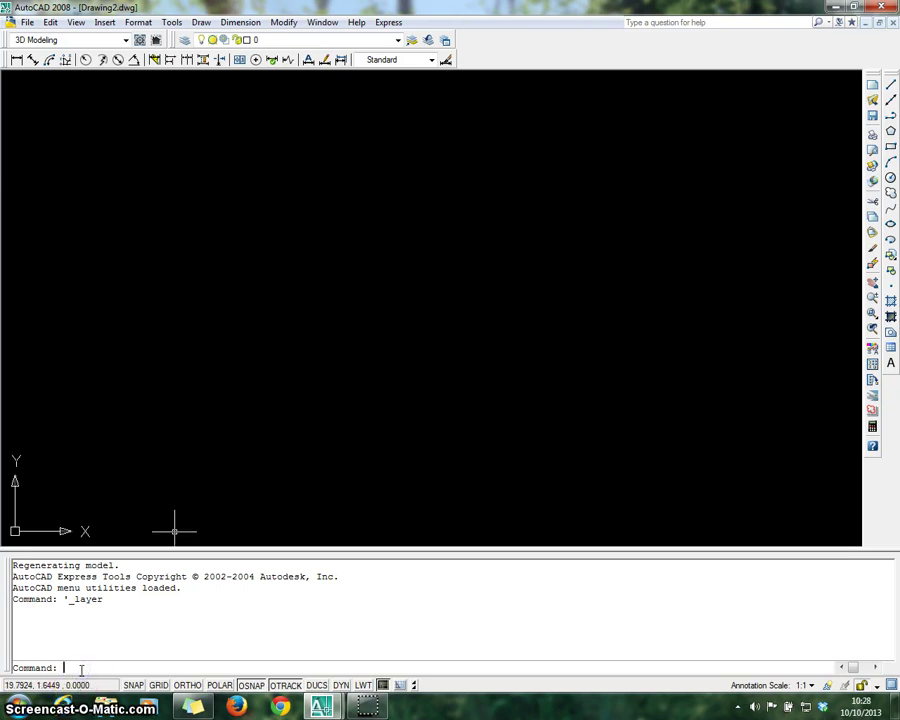
{"action": "type", "text": "rec"}
{"action": "key", "text": "Return"}
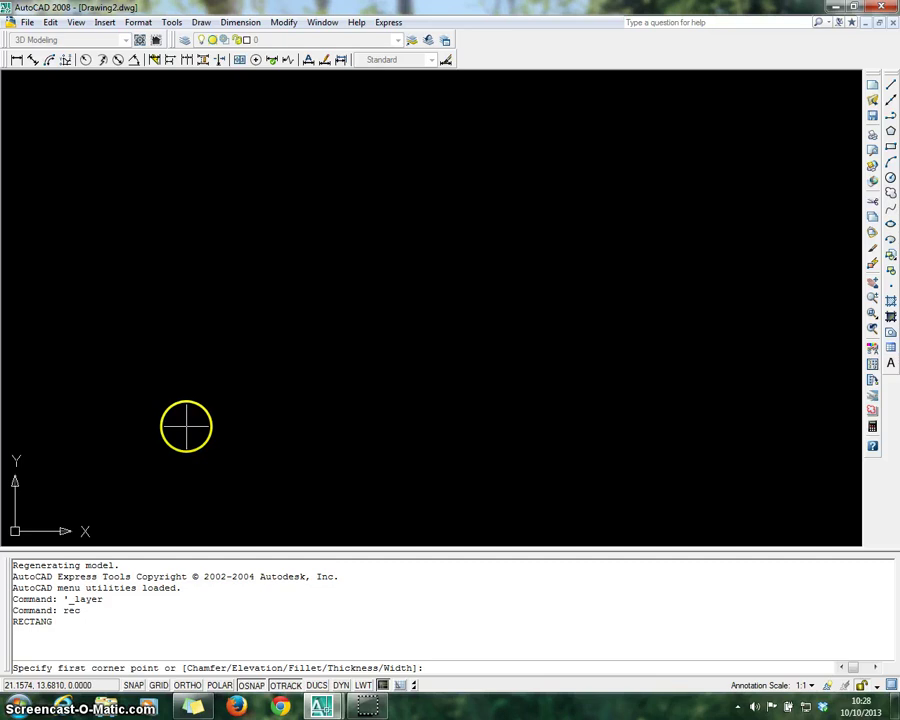
{"action": "left_click", "coordinate": [186, 427]}
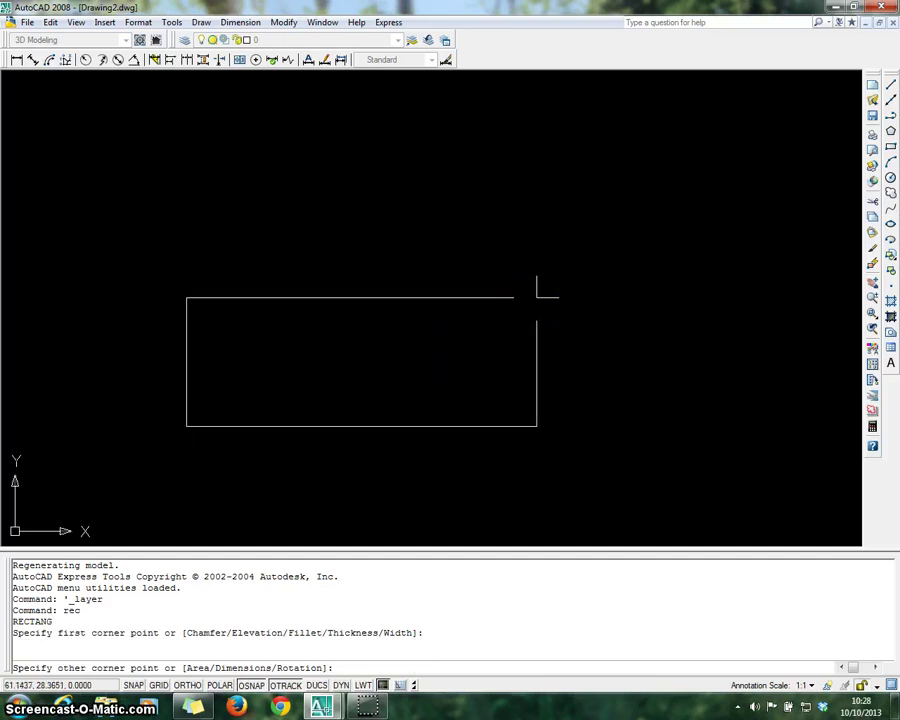
{"action": "type", "text": "@120"}
{"action": "key", "text": "Return"}
Step: Draw a radius 30 circle centred on the rectangle's top-edge midpoint
{"action": "scroll", "coordinate": [536, 297], "scroll_direction": "down", "scroll_amount": 2}
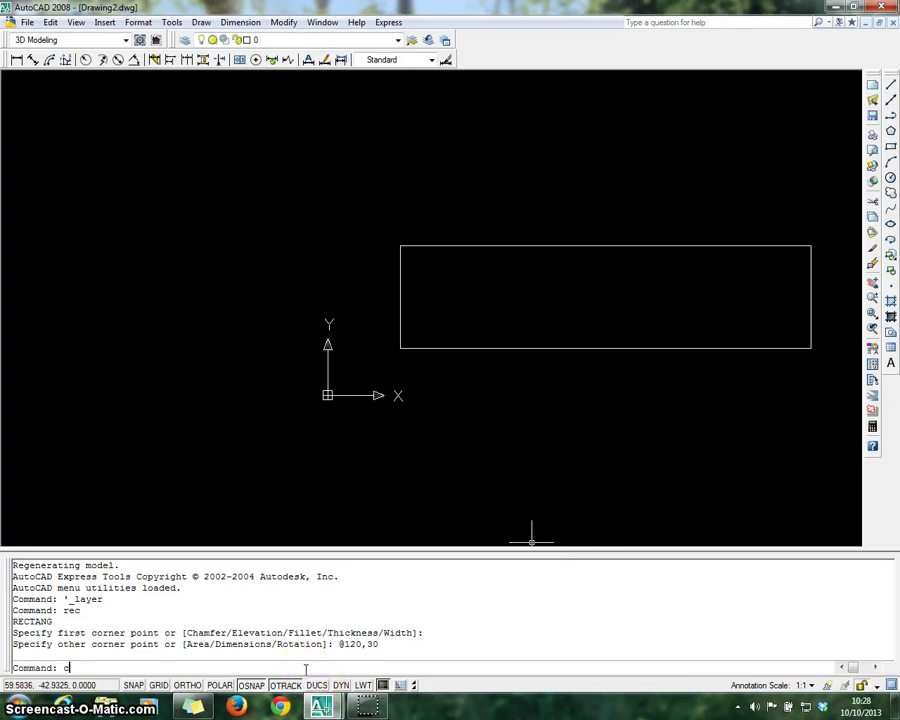
{"action": "type", "text": "c"}
{"action": "key", "text": "Return"}
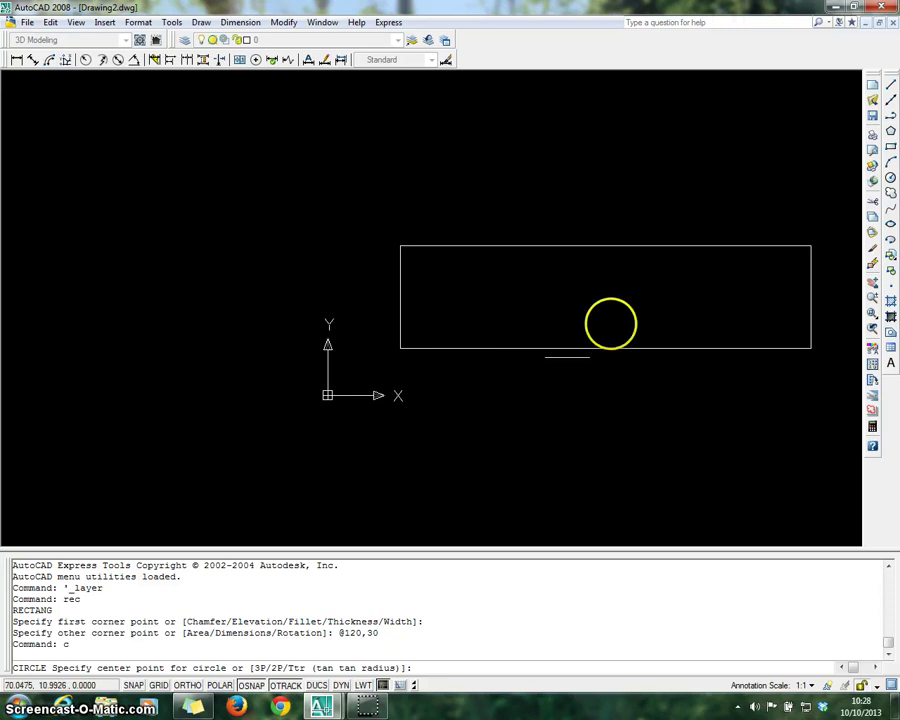
{"action": "left_click", "coordinate": [605, 245]}
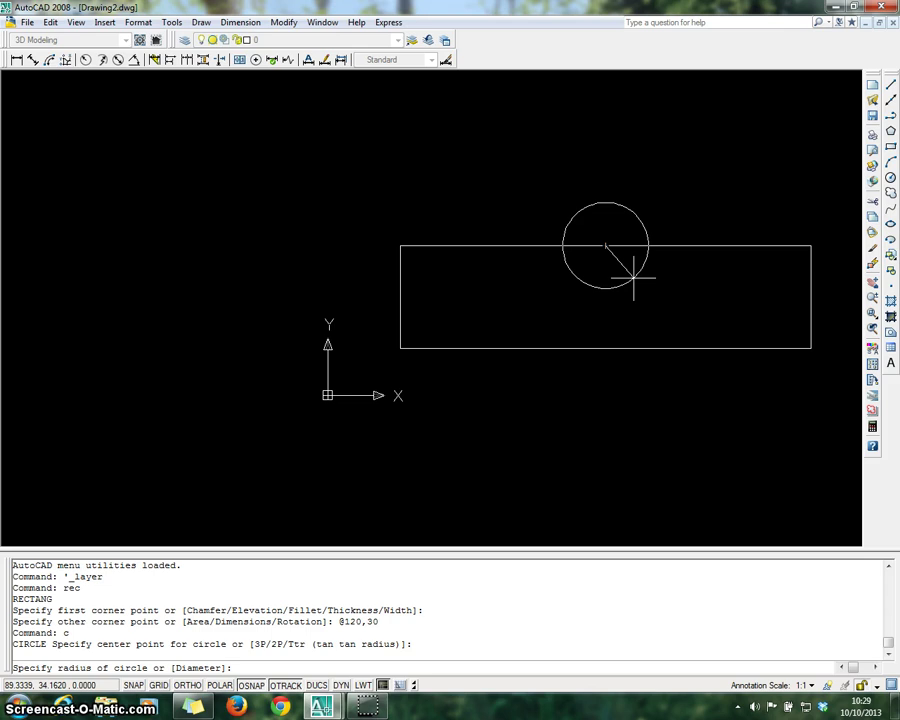
{"action": "type", "text": "r"}
{"action": "key", "text": "Return"}
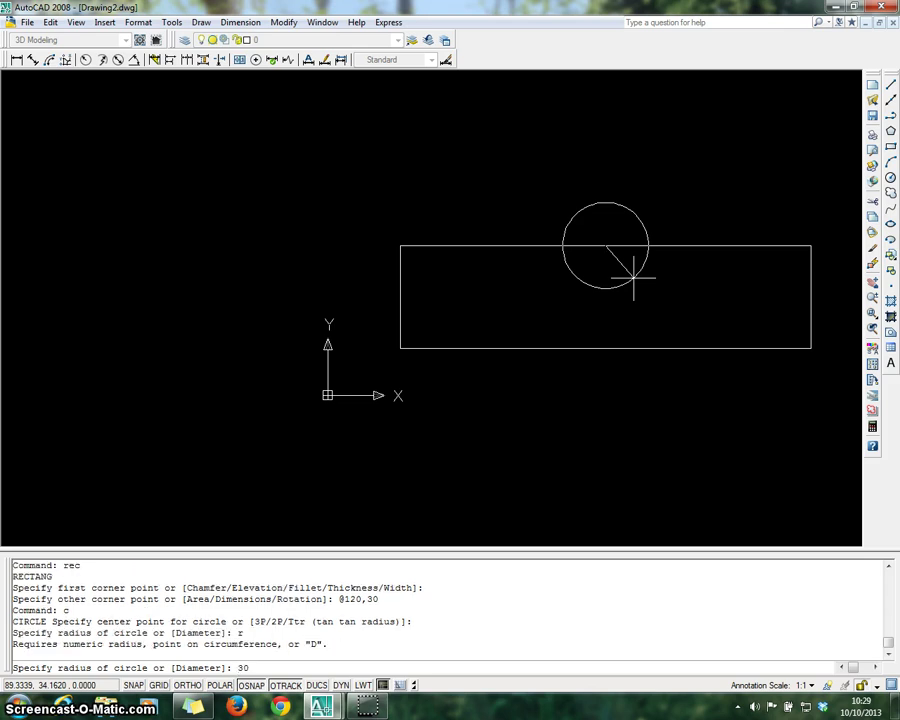
{"action": "key", "text": "Return"}
Step: Add a concentric 24-diameter circle at the same midpoint
{"action": "left_click", "coordinate": [162, 668]}
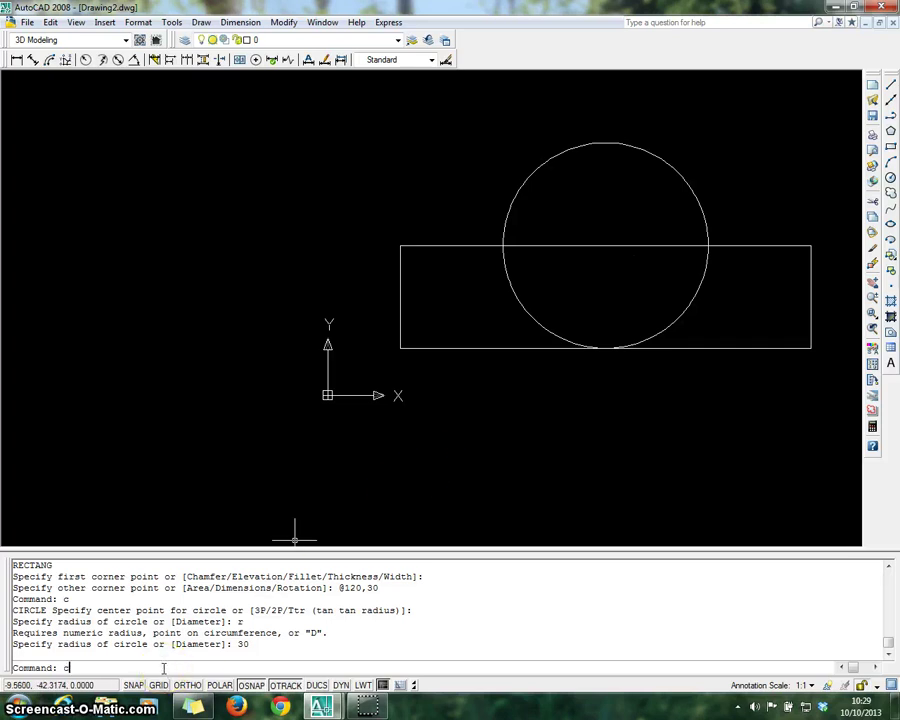
{"action": "type", "text": "c"}
{"action": "key", "text": "Return"}
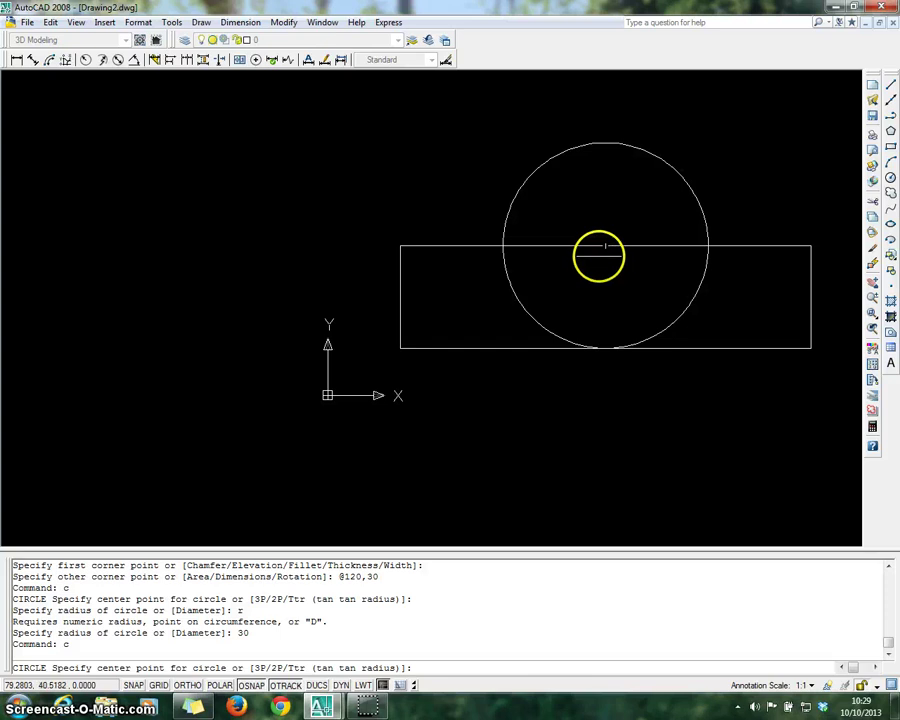
{"action": "left_click", "coordinate": [607, 245]}
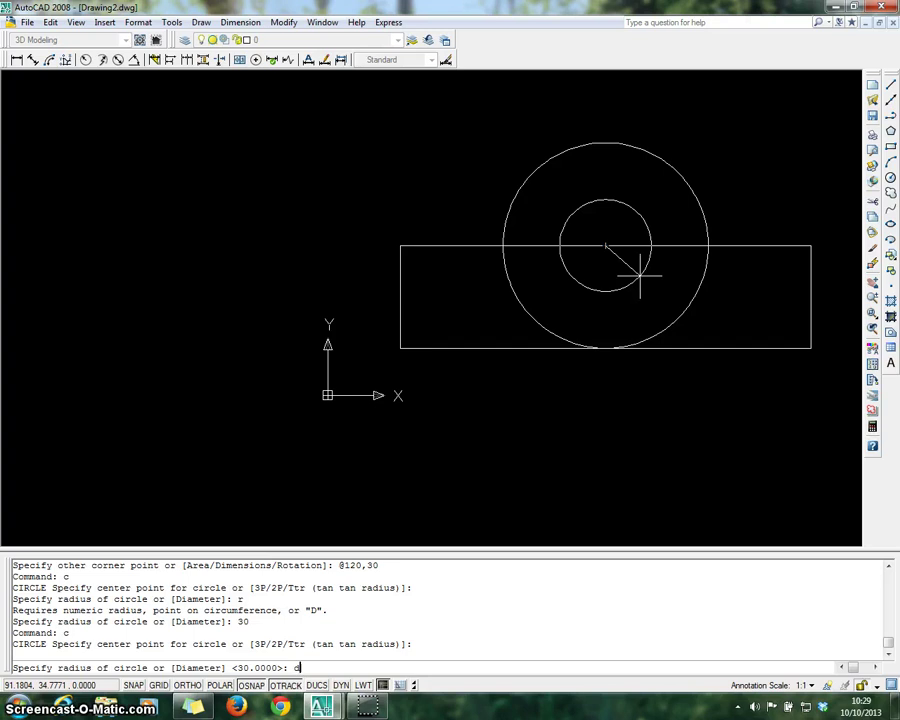
{"action": "type", "text": "d"}
{"action": "key", "text": "Return"}
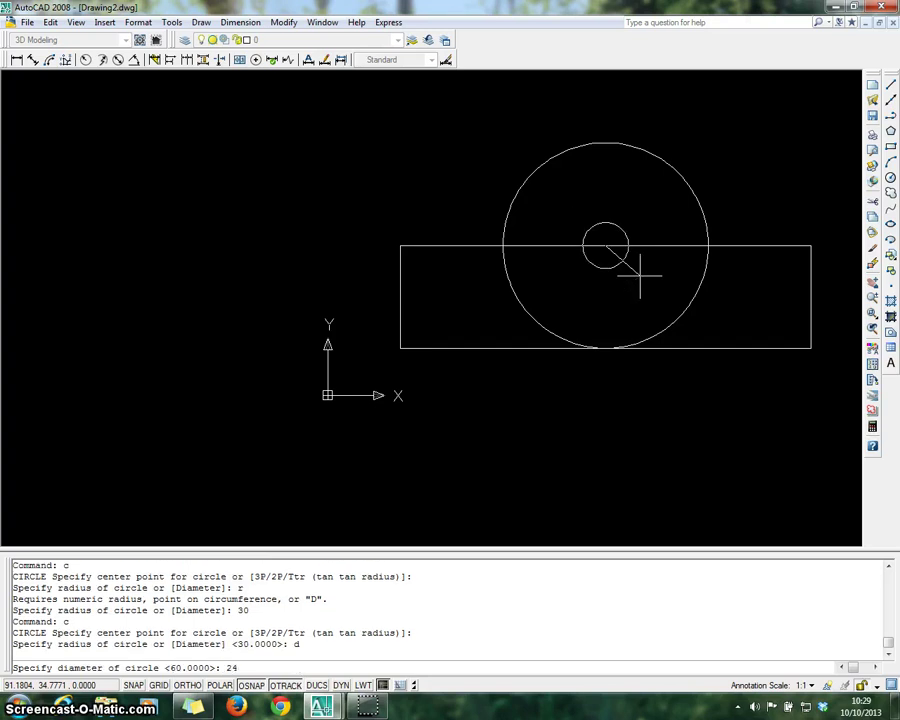
{"action": "key", "text": "Return"}
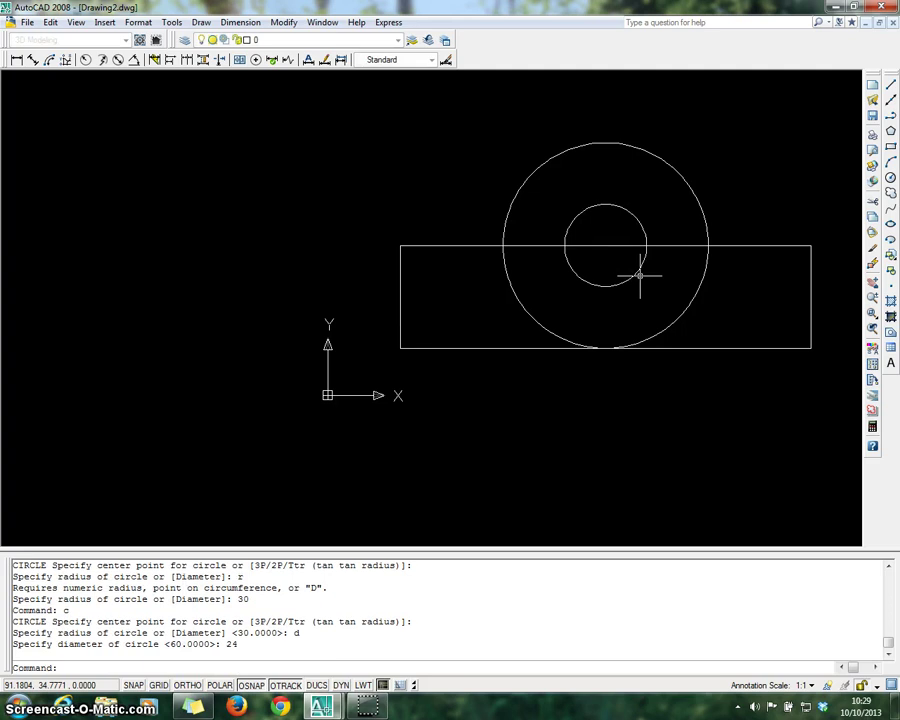
Step: Zoom Extents to fit the rectangle and circles, then zoom out slightly
{"action": "scroll", "coordinate": [799, 200], "scroll_direction": "down", "scroll_amount": 1}
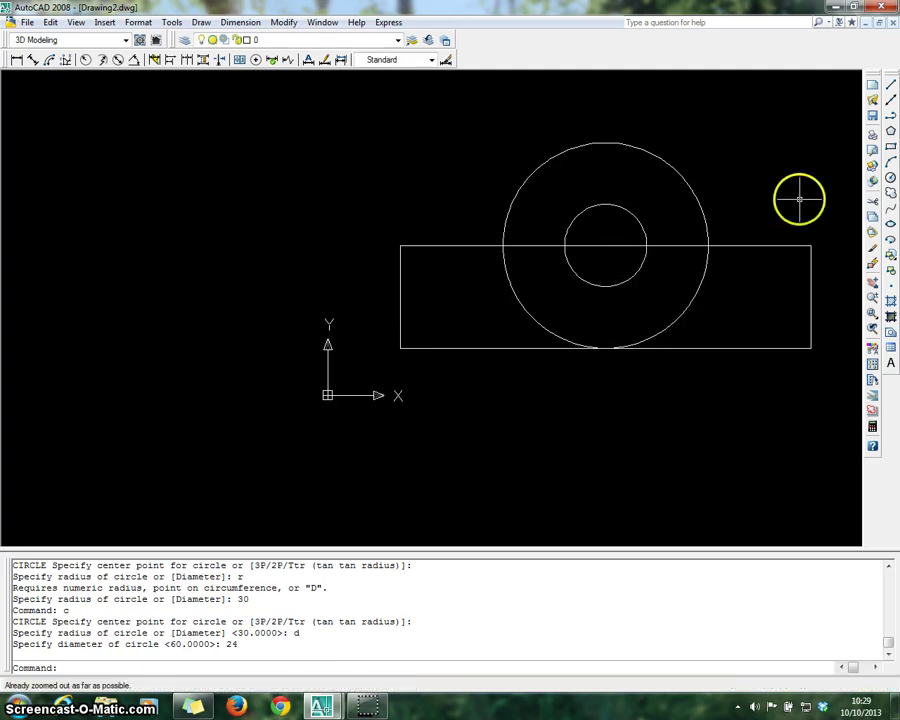
{"action": "scroll", "coordinate": [797, 200], "scroll_direction": "down", "scroll_amount": 1}
{"action": "scroll", "coordinate": [797, 200], "scroll_direction": "up", "scroll_amount": 1}
{"action": "scroll", "coordinate": [797, 200], "scroll_direction": "down", "scroll_amount": 2}
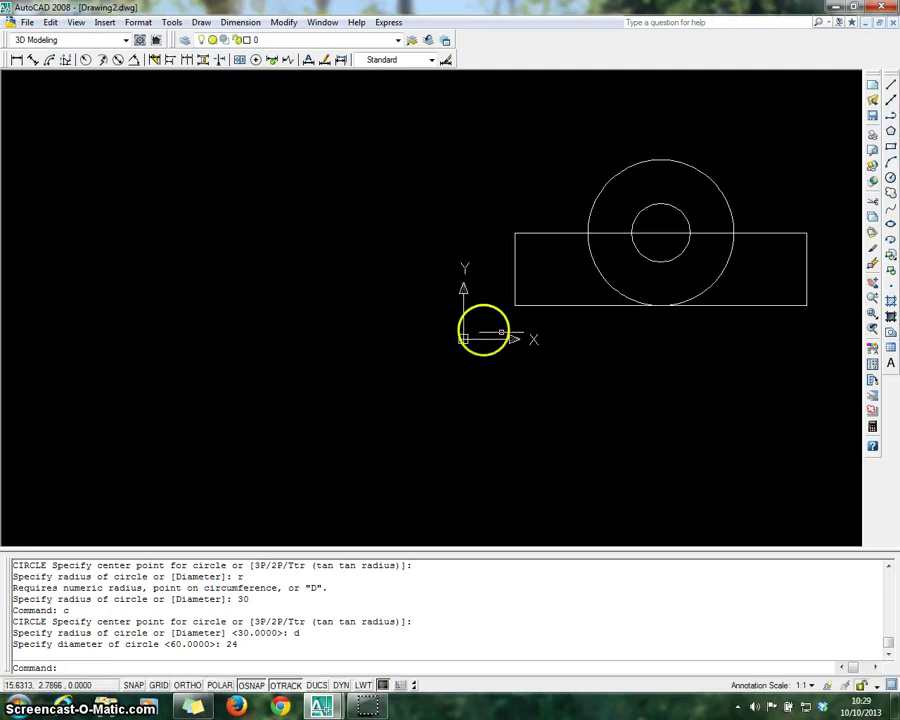
{"action": "left_click", "coordinate": [385, 667]}
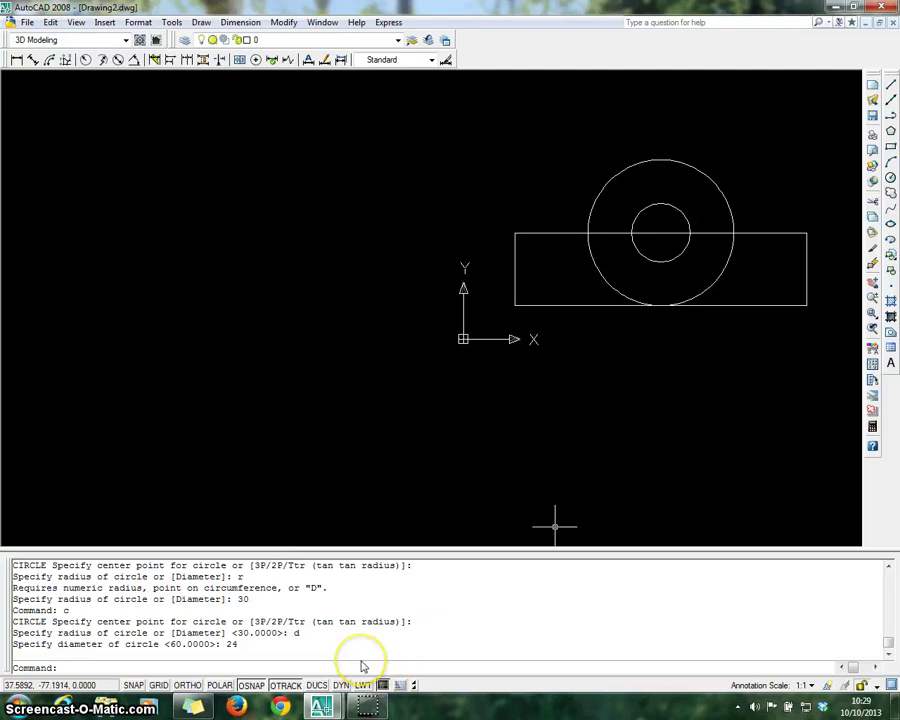
{"action": "type", "text": "z"}
{"action": "key", "text": "Return"}
{"action": "type", "text": "e"}
{"action": "key", "text": "Return"}
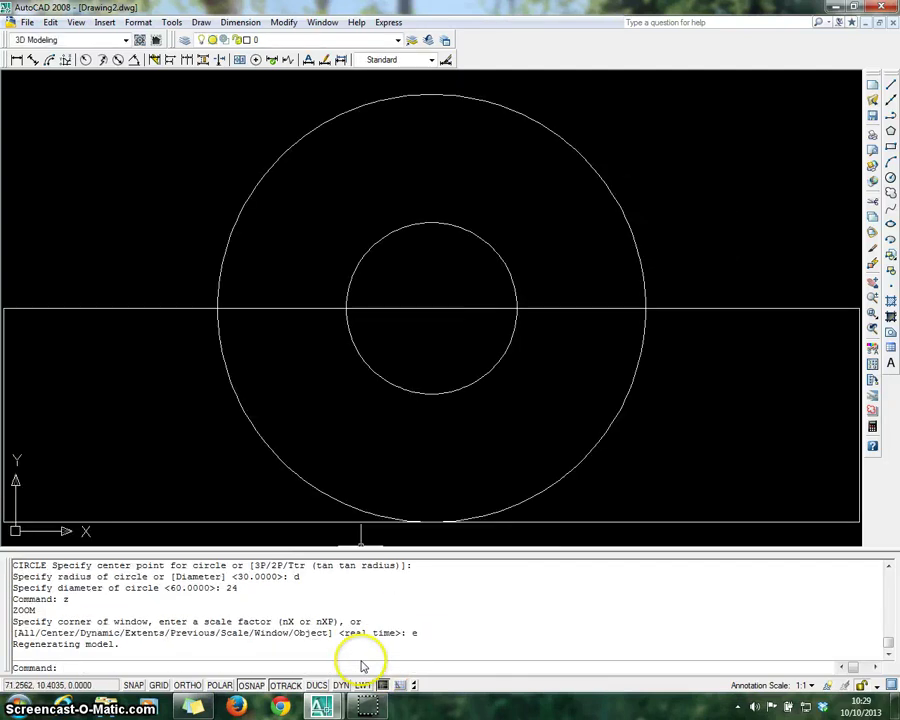
{"action": "scroll", "coordinate": [445, 460], "scroll_direction": "down", "scroll_amount": 3}
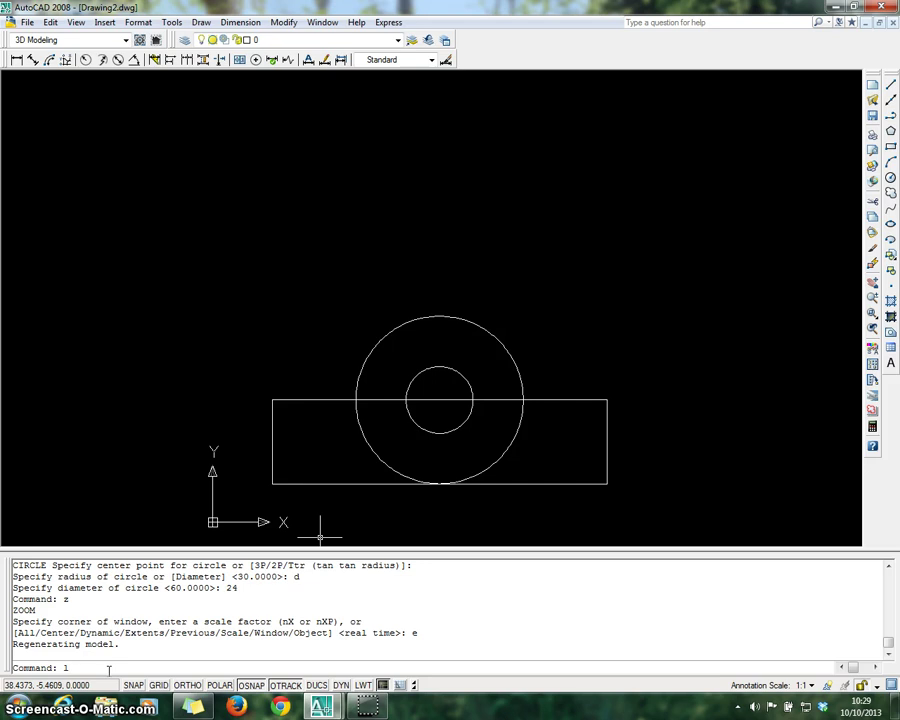
Step: Draw a vertical line straight up from the rectangle's top-left corner
{"action": "key", "text": "Return"}
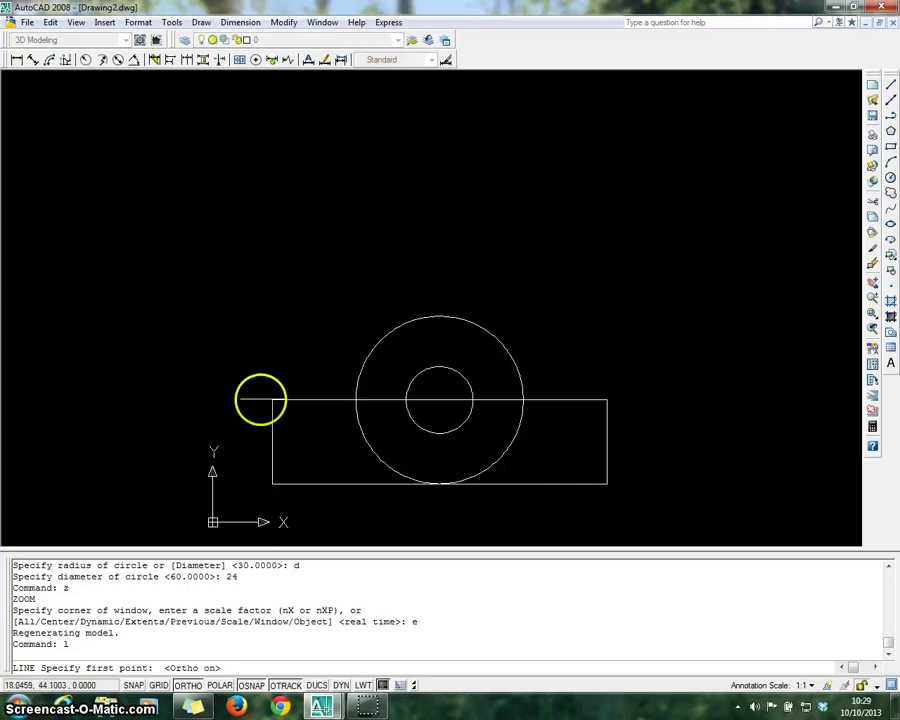
{"action": "left_click", "coordinate": [271, 400]}
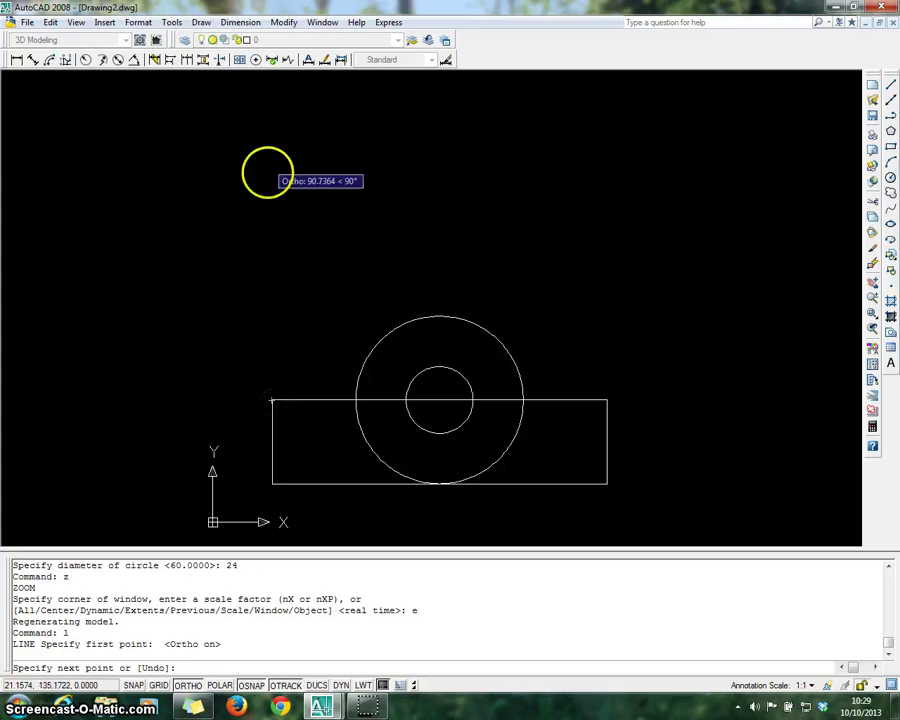
{"action": "left_click", "coordinate": [272, 114]}
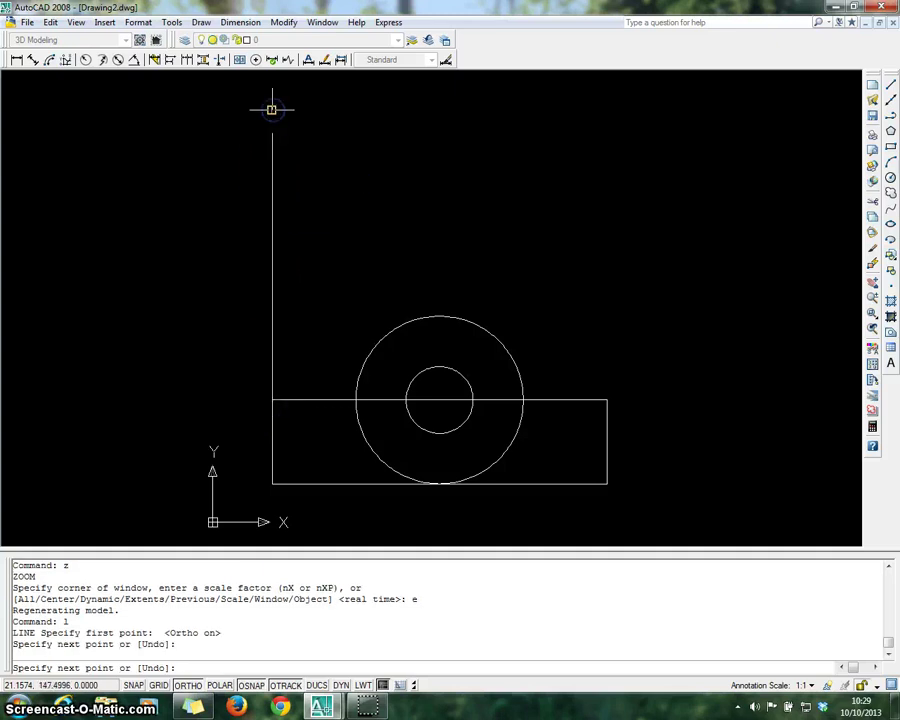
{"action": "key", "text": "Escape"}
{"action": "left_click", "coordinate": [397, 40]}
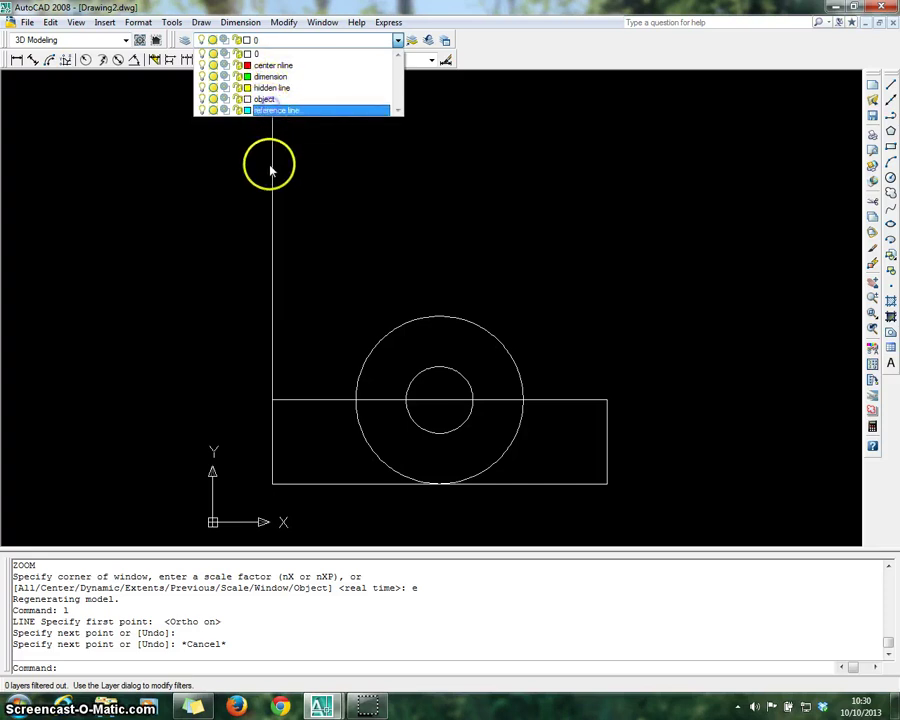
Step: Move the left vertical line onto the reference line layer
{"action": "left_click", "coordinate": [274, 109]}
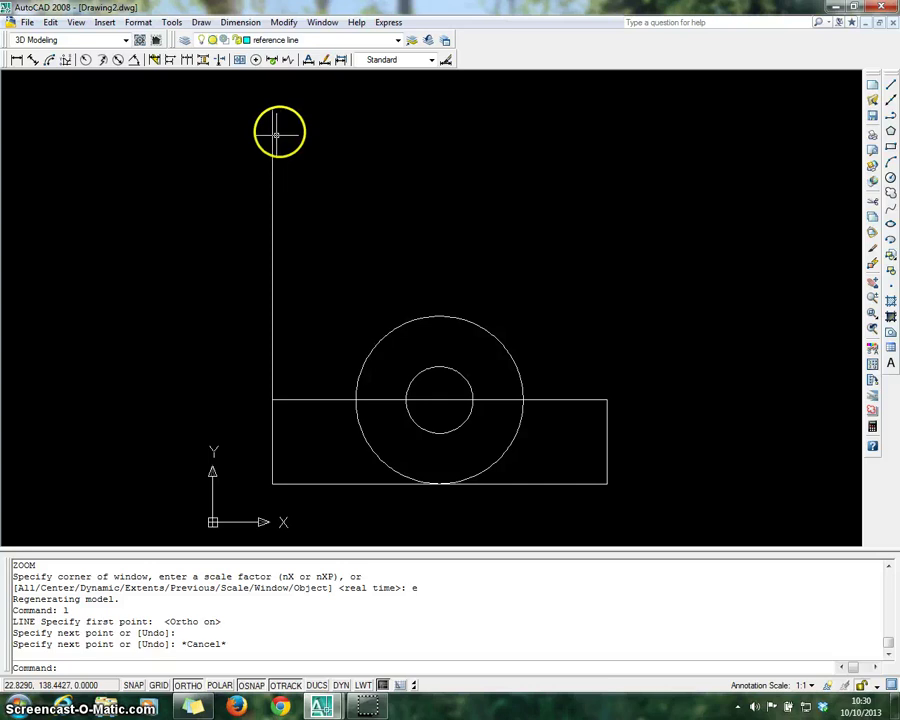
{"action": "left_click", "coordinate": [272, 136]}
{"action": "left_click", "coordinate": [396, 40]}
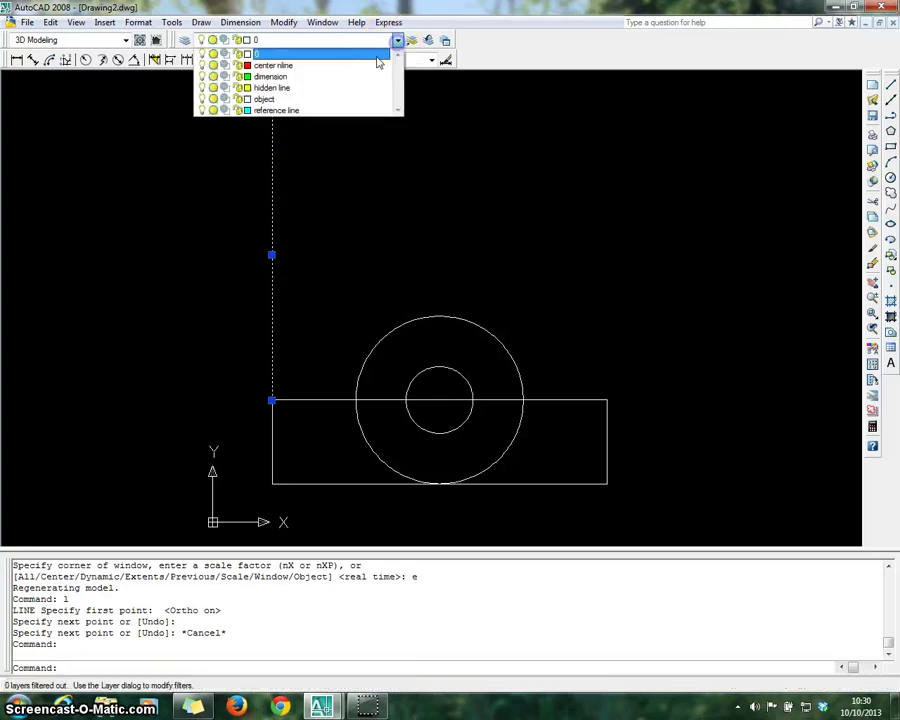
{"action": "left_click", "coordinate": [315, 108]}
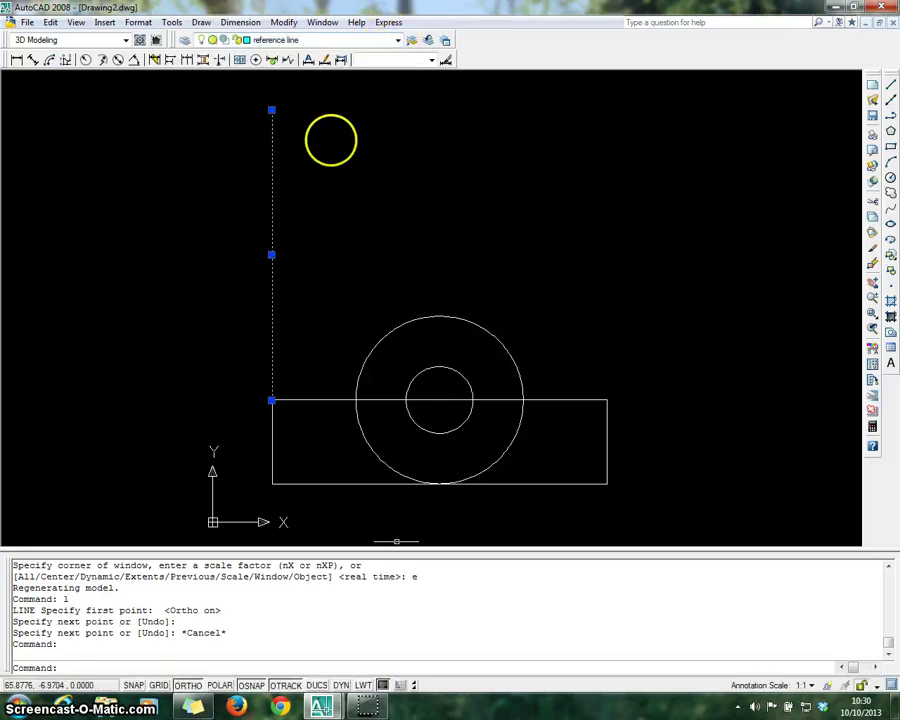
{"action": "left_click", "coordinate": [306, 347]}
{"action": "key", "text": "Escape"}
{"action": "left_click", "coordinate": [287, 460]}
Step: Draw vertical projection lines up from the left edges of the large and small circles
{"action": "left_click", "coordinate": [138, 668]}
{"action": "type", "text": "l"}
{"action": "key", "text": "Return"}
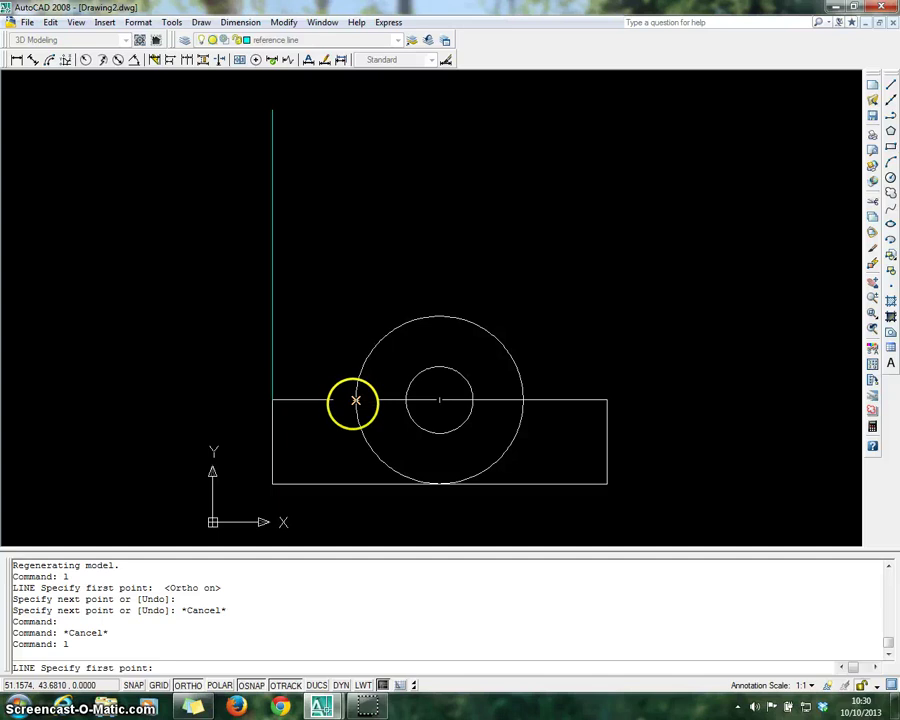
{"action": "left_click", "coordinate": [355, 402]}
{"action": "left_click", "coordinate": [356, 101]}
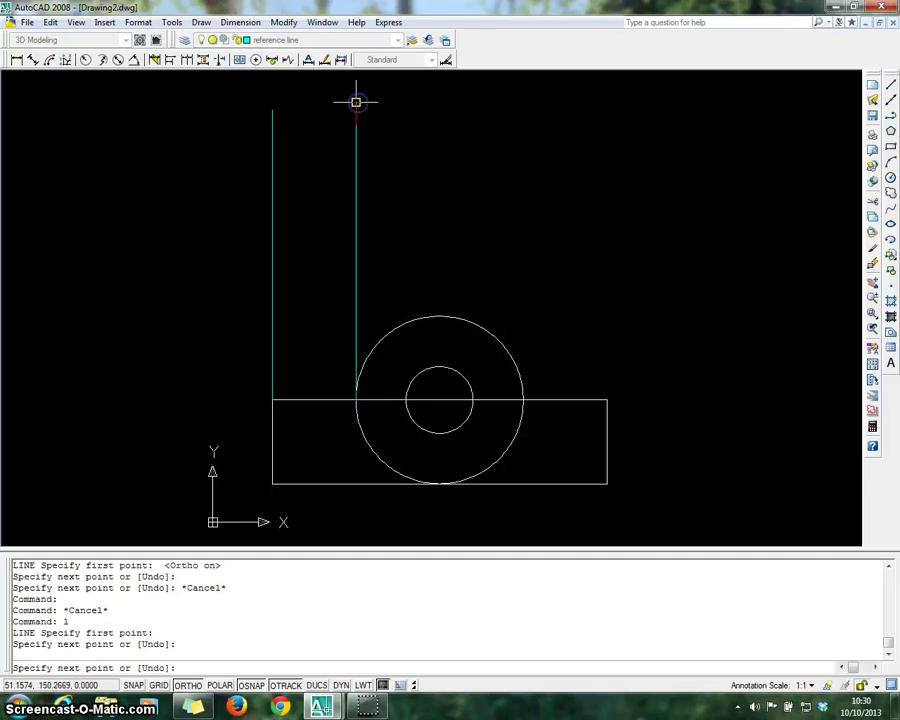
{"action": "key", "text": "Escape"}
{"action": "left_click", "coordinate": [416, 128]}
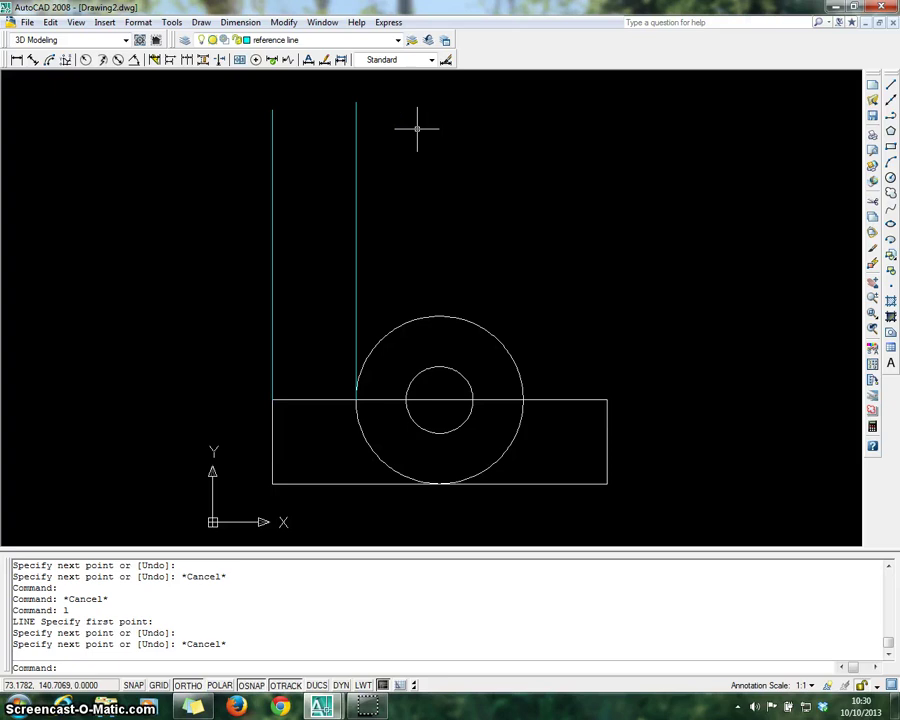
{"action": "key", "text": "Return"}
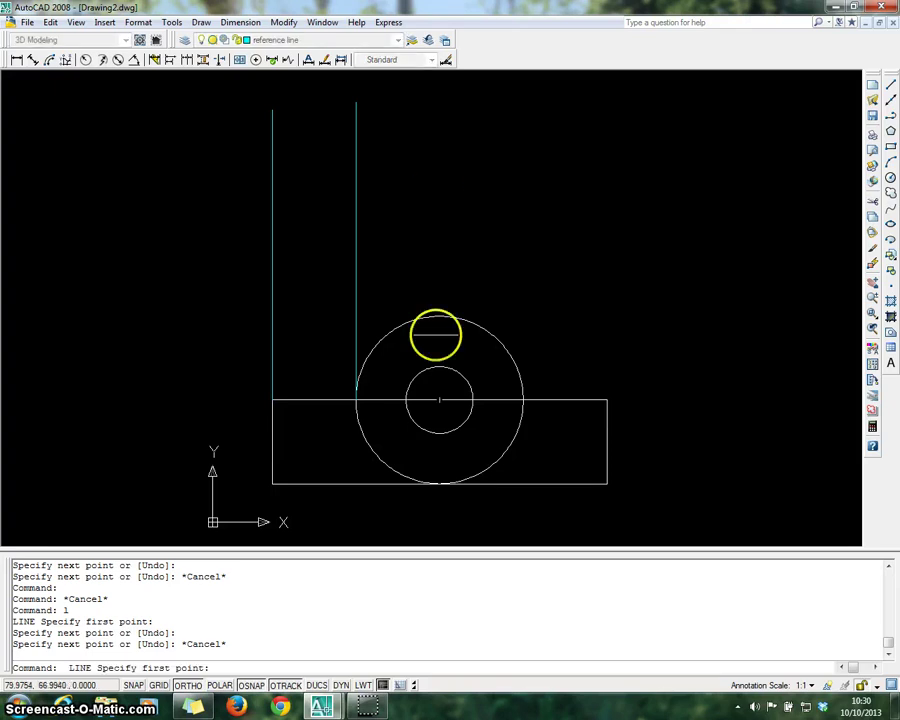
{"action": "left_click", "coordinate": [405, 400]}
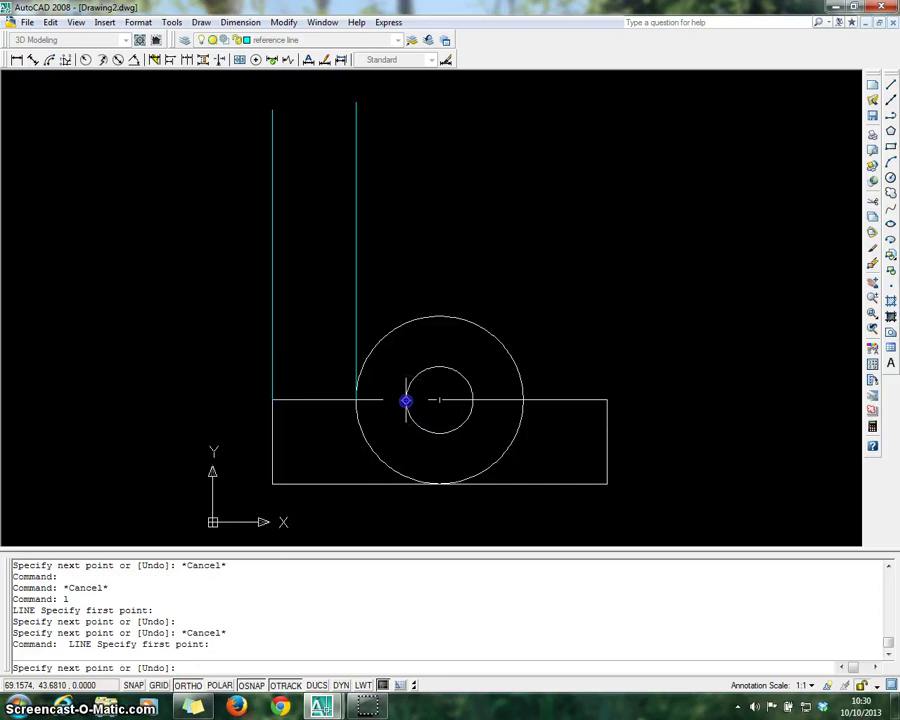
{"action": "left_click", "coordinate": [405, 112]}
{"action": "key", "text": "Escape"}
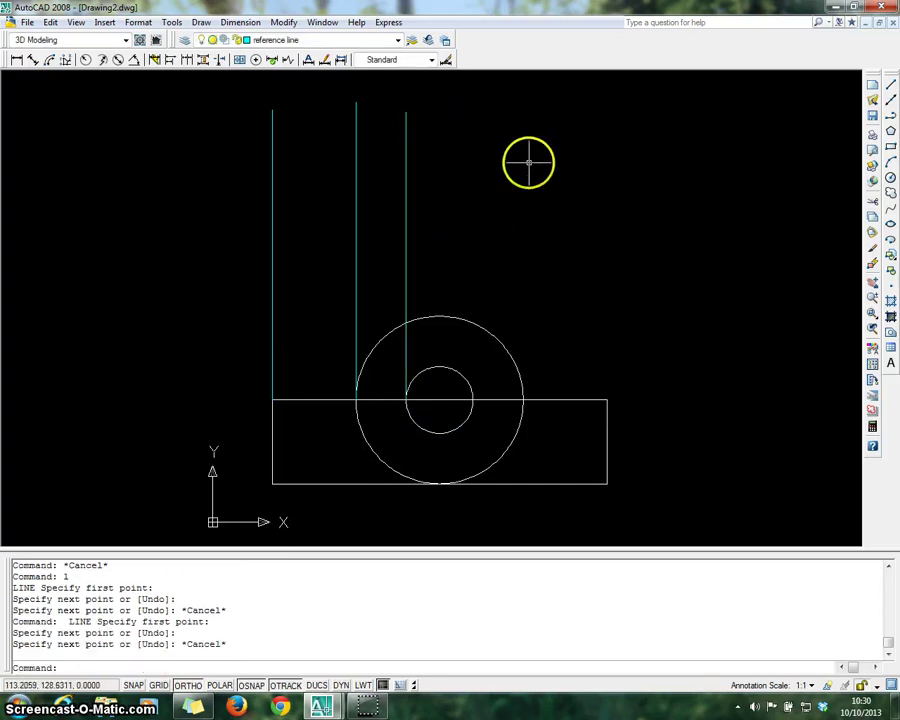
Step: Project vertical lines up from both circles' right edges and the rectangle's top-right corner
{"action": "key", "text": "Return"}
{"action": "left_click", "coordinate": [473, 399]}
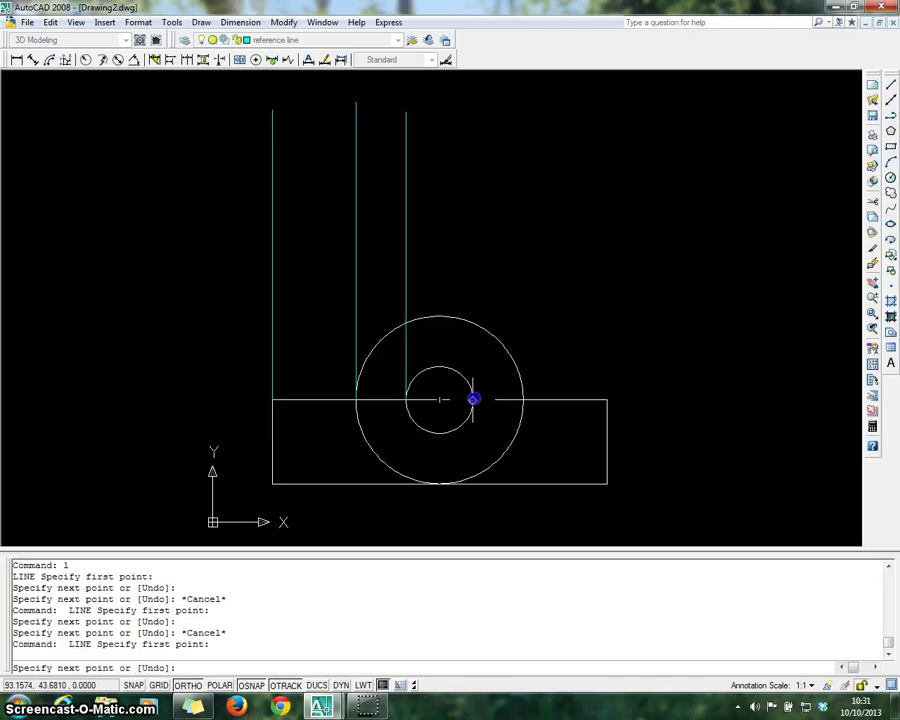
{"action": "left_click", "coordinate": [478, 100]}
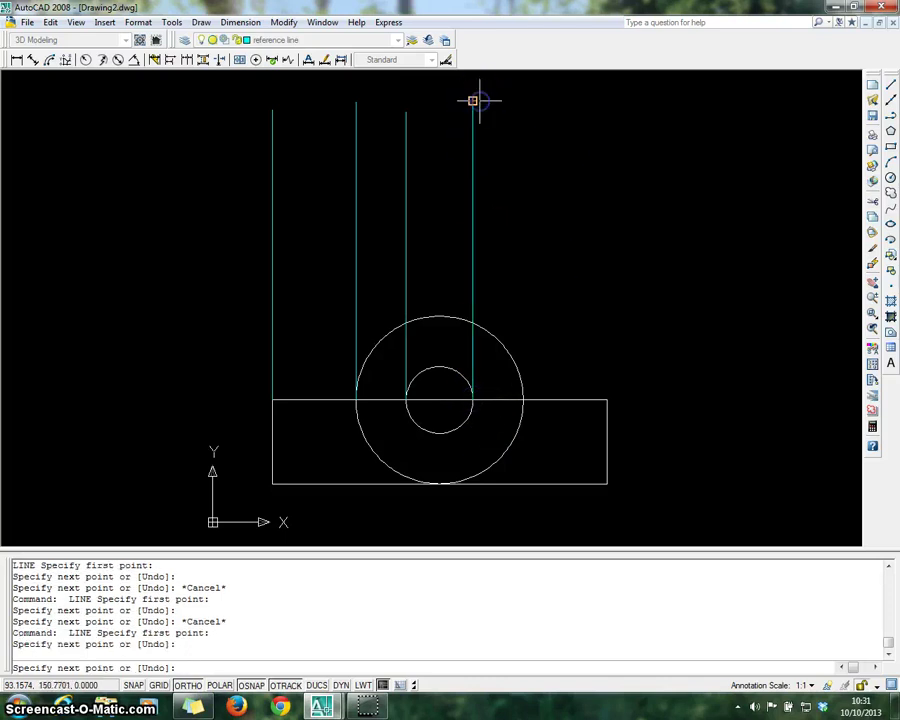
{"action": "key", "text": "Escape"}
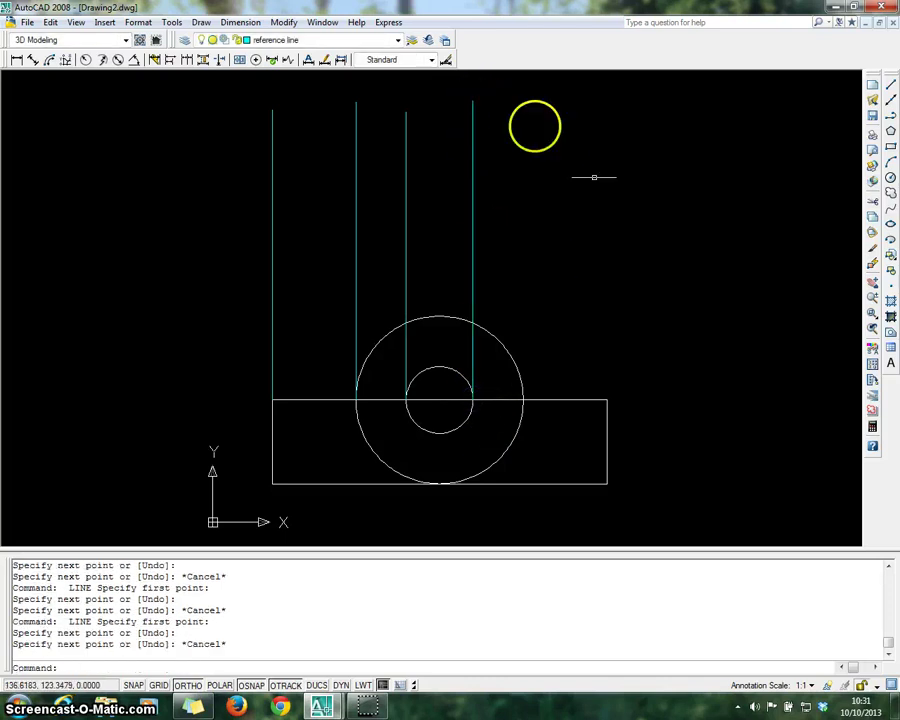
{"action": "key", "text": "Return"}
{"action": "left_click", "coordinate": [523, 400]}
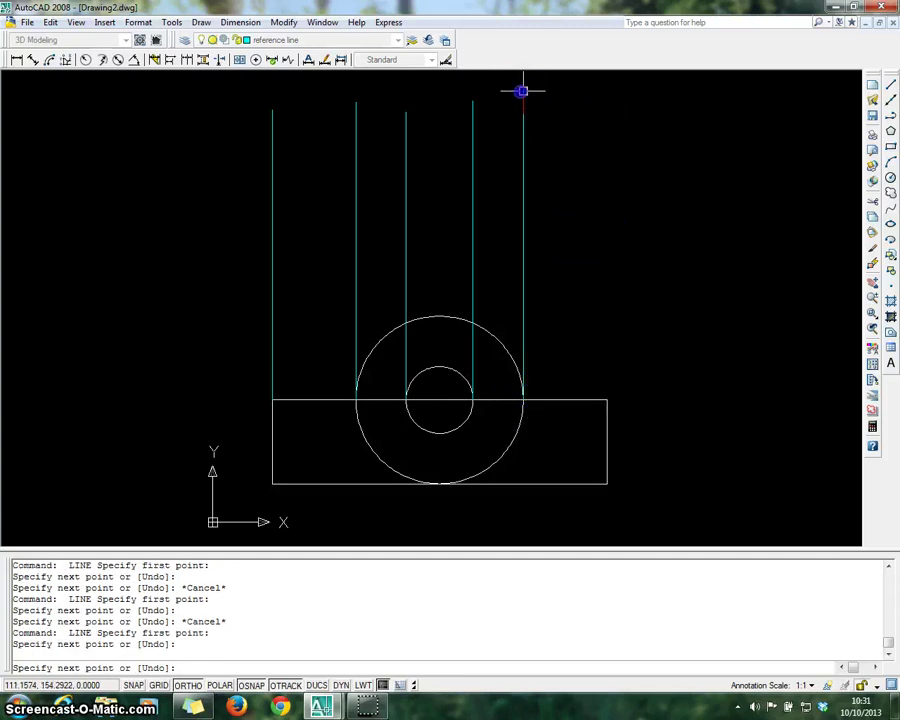
{"action": "left_click", "coordinate": [523, 91]}
{"action": "key", "text": "Escape"}
{"action": "left_click", "coordinate": [608, 398]}
{"action": "key", "text": "Return"}
{"action": "left_click", "coordinate": [607, 400]}
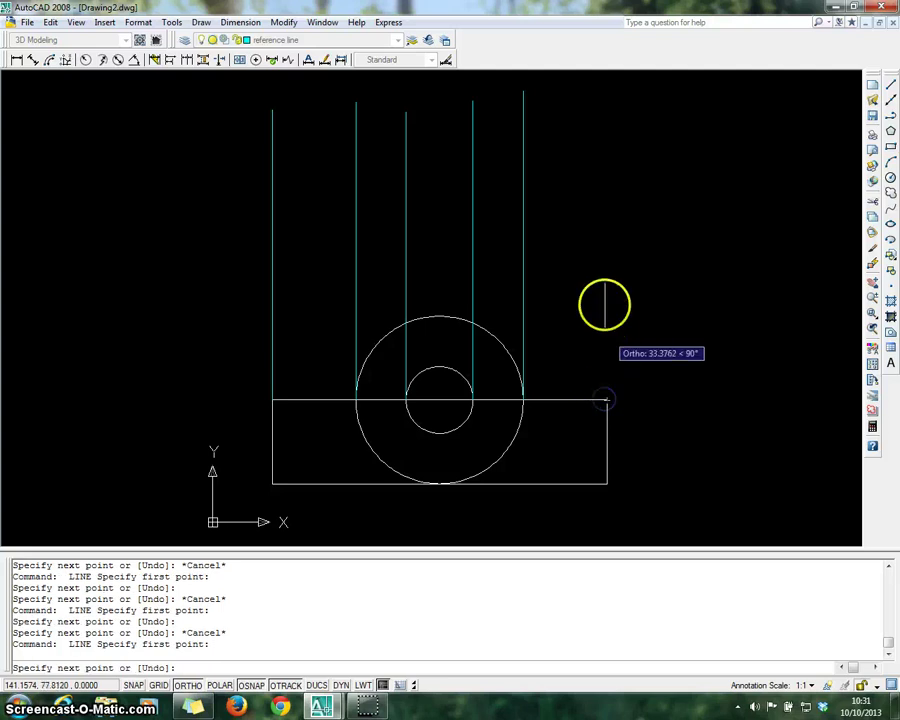
{"action": "left_click", "coordinate": [609, 90]}
{"action": "key", "text": "Escape"}
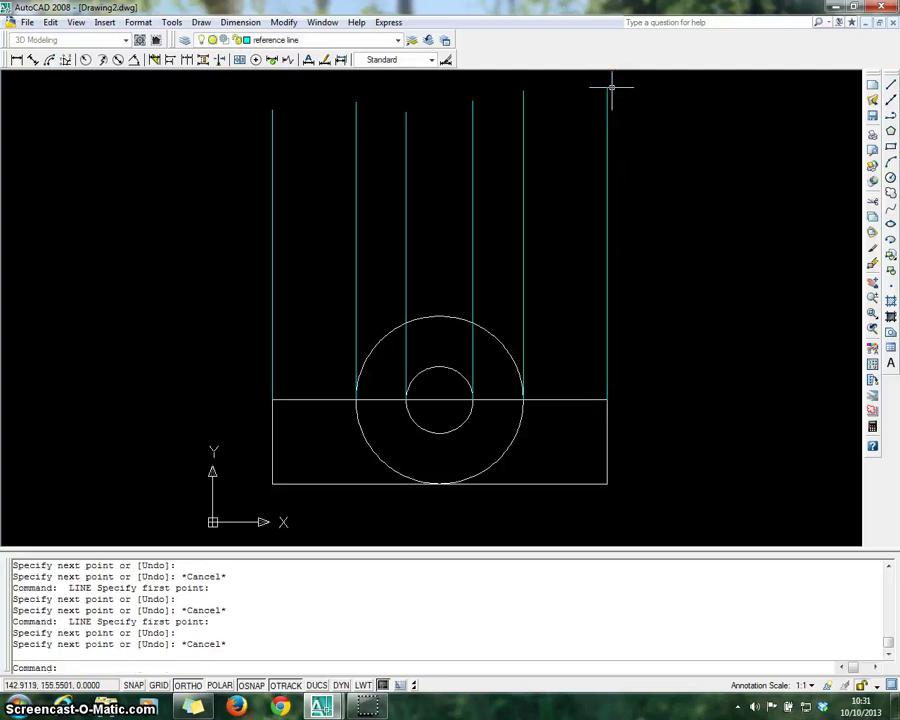
{"action": "left_click", "coordinate": [397, 40]}
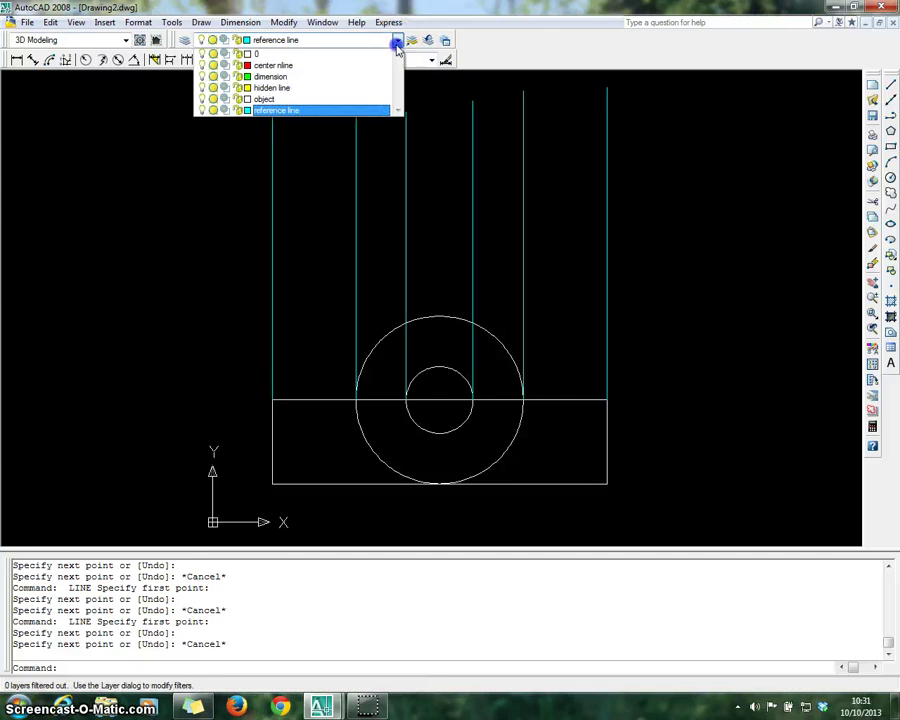
Step: On the object layer, draw a horizontal line between the leftmost and rightmost projection lines
{"action": "left_click", "coordinate": [287, 100]}
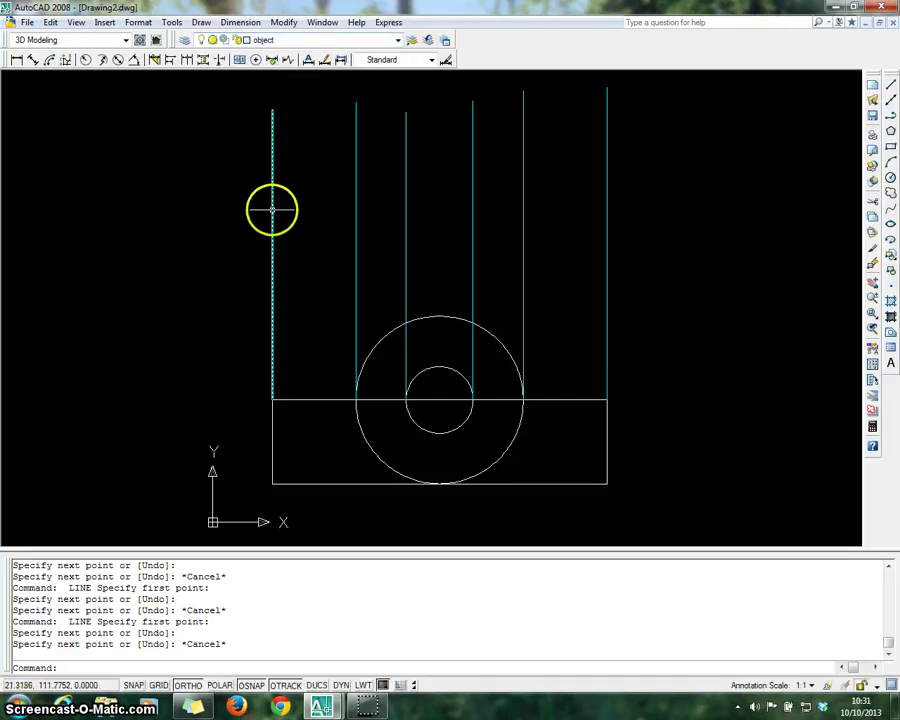
{"action": "type", "text": "l"}
{"action": "key", "text": "Return"}
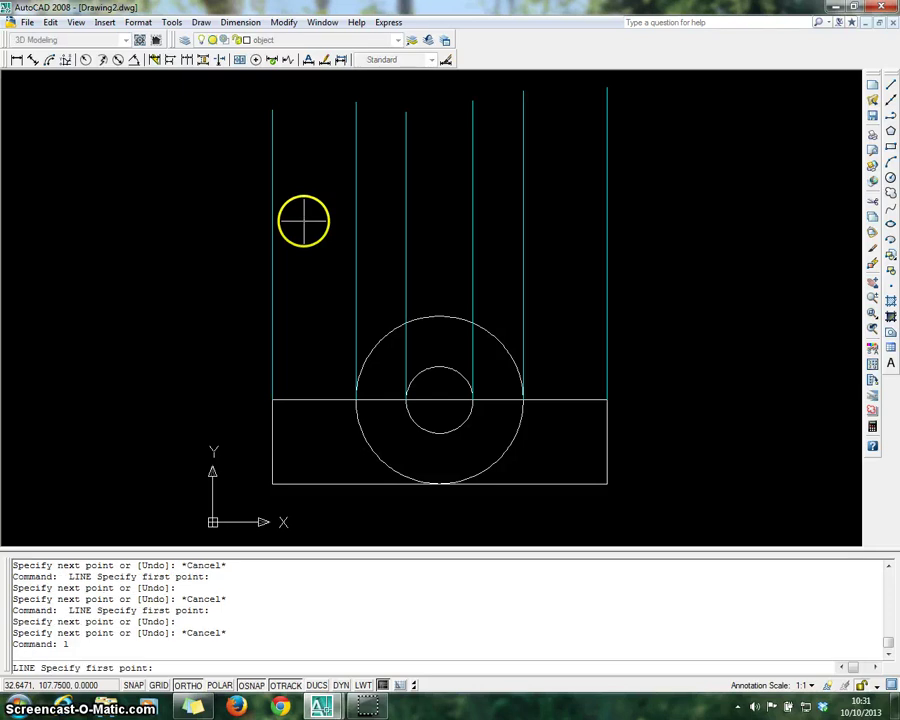
{"action": "left_click", "coordinate": [272, 215]}
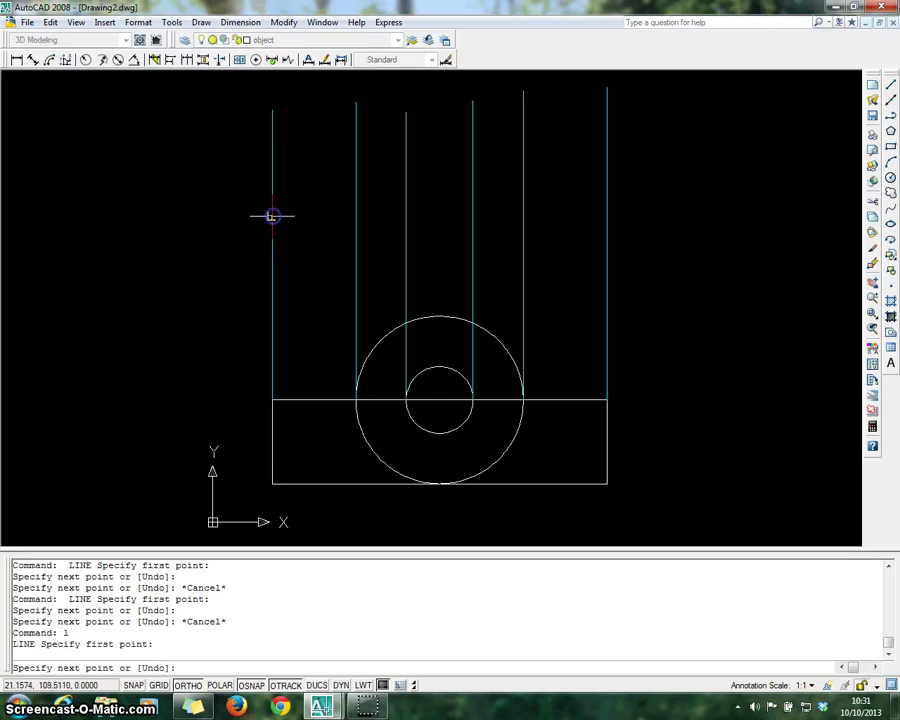
{"action": "left_click", "coordinate": [607, 216]}
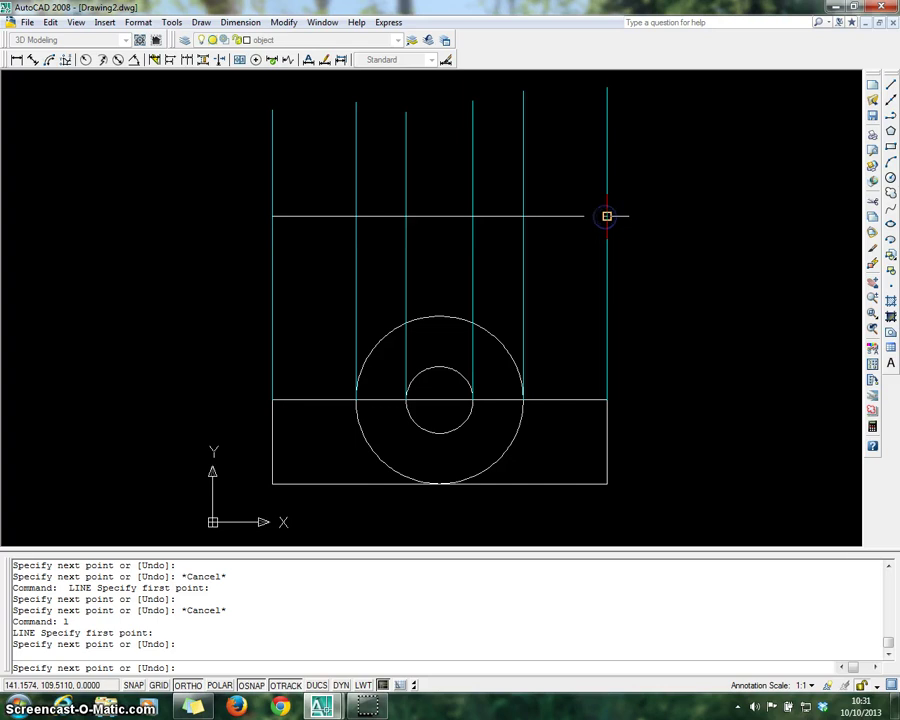
{"action": "key", "text": "Escape"}
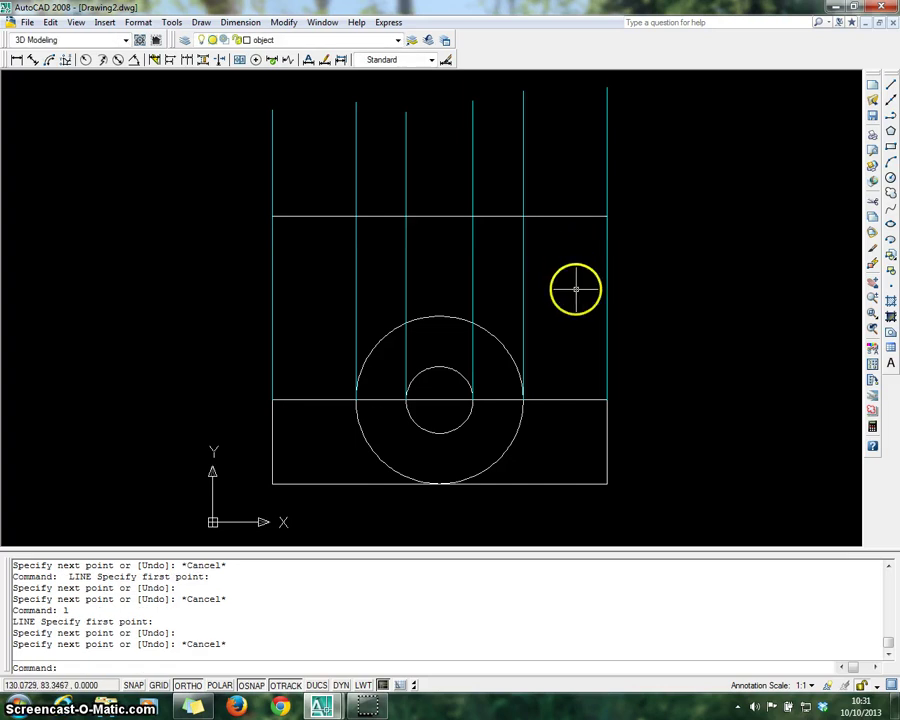
{"action": "left_click", "coordinate": [87, 666]}
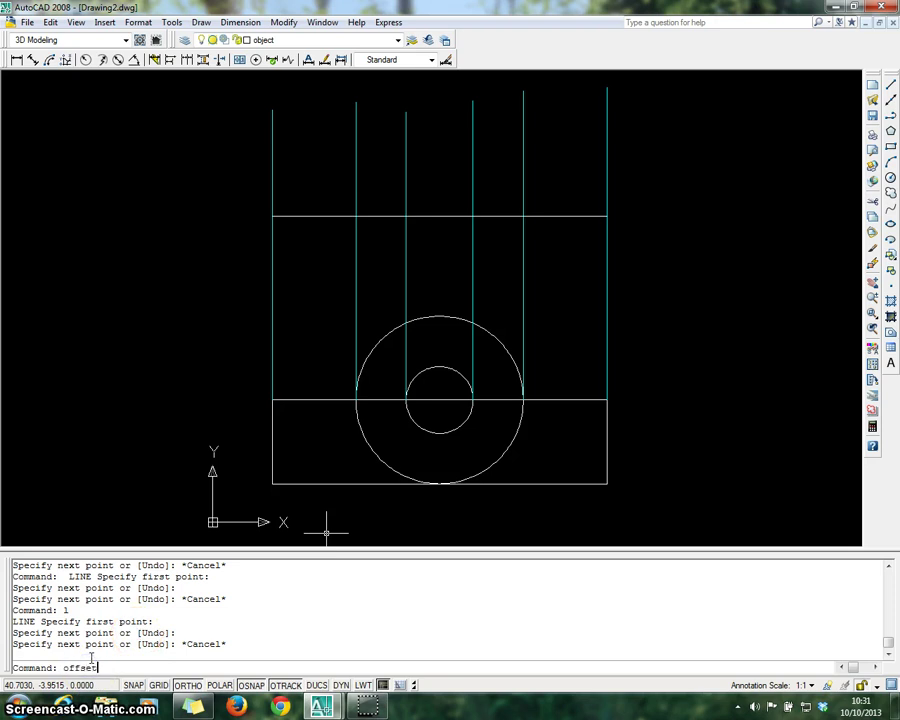
Step: Offset the horizontal line 60 units upward
{"action": "key", "text": "Return"}
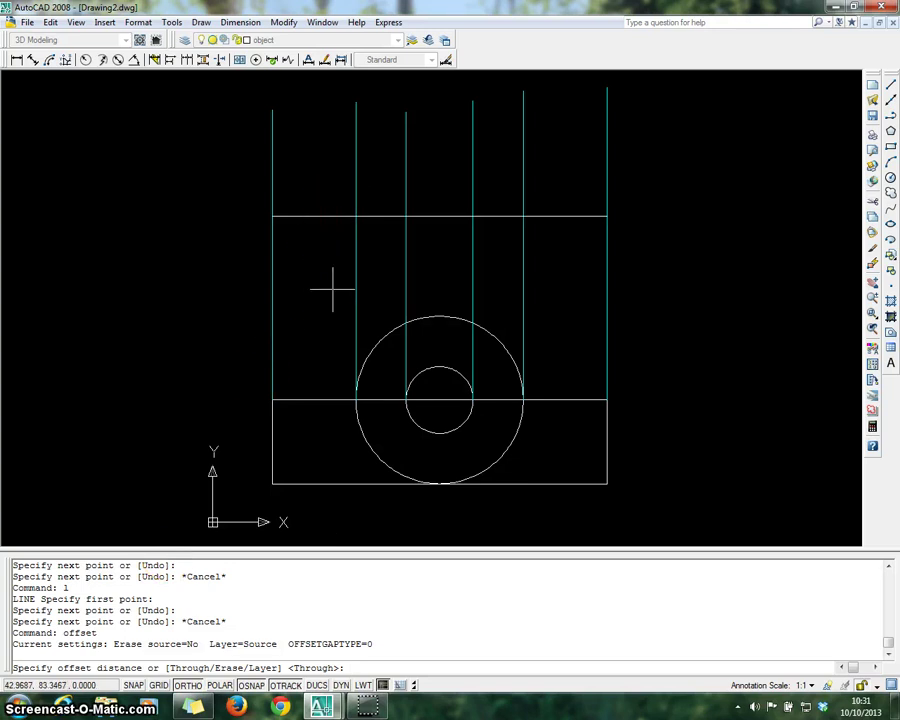
{"action": "key", "text": "Return"}
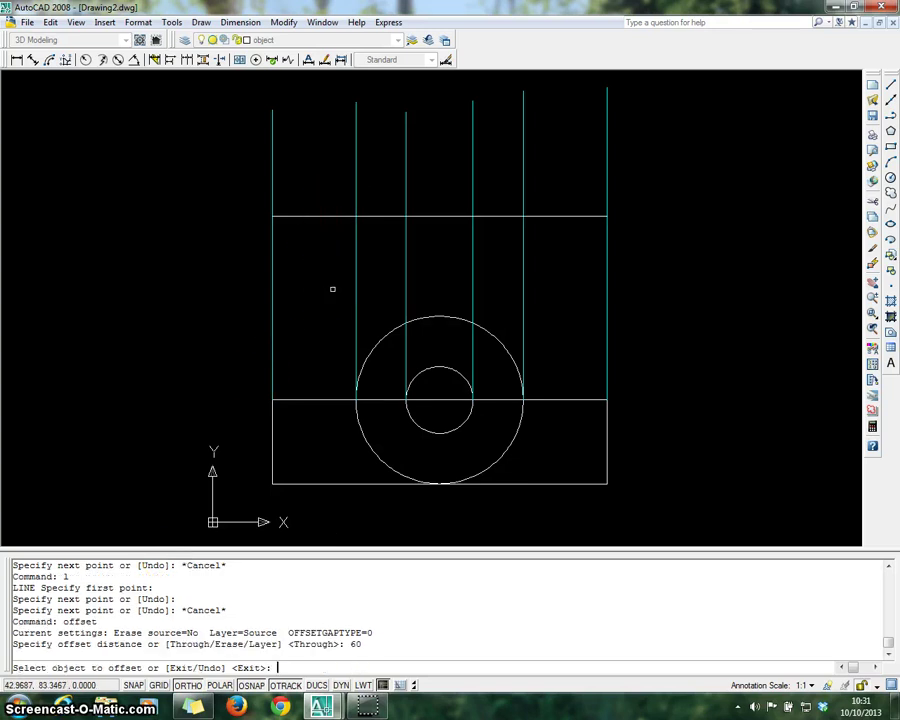
{"action": "left_click", "coordinate": [321, 215]}
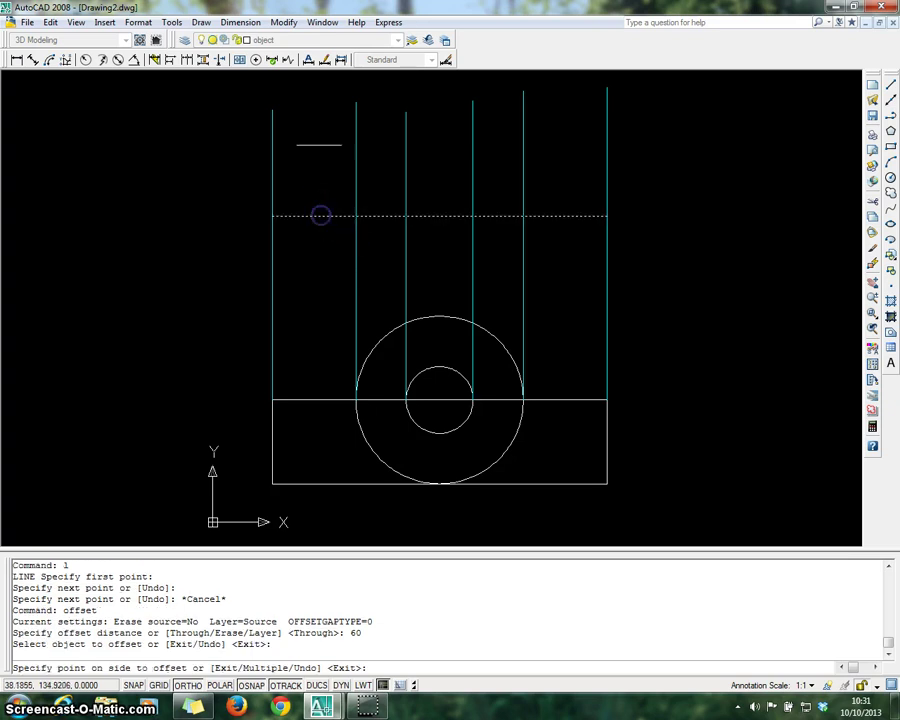
{"action": "left_click", "coordinate": [328, 101]}
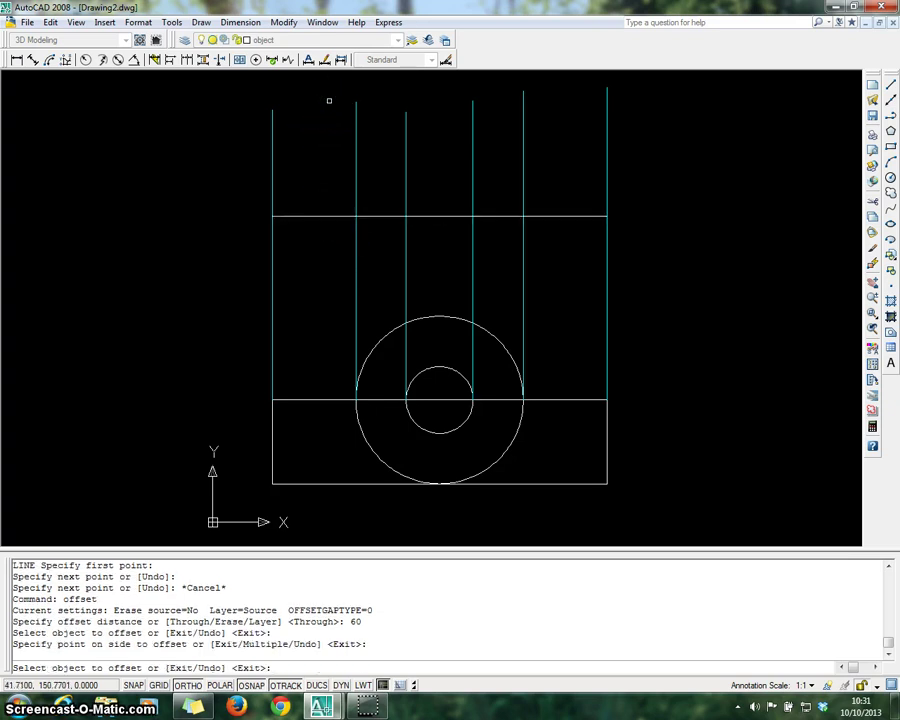
{"action": "key", "text": "Escape"}
Step: Zoom to extents so the whole drawing fits the screen
{"action": "scroll", "coordinate": [717, 229], "scroll_direction": "down", "scroll_amount": 2}
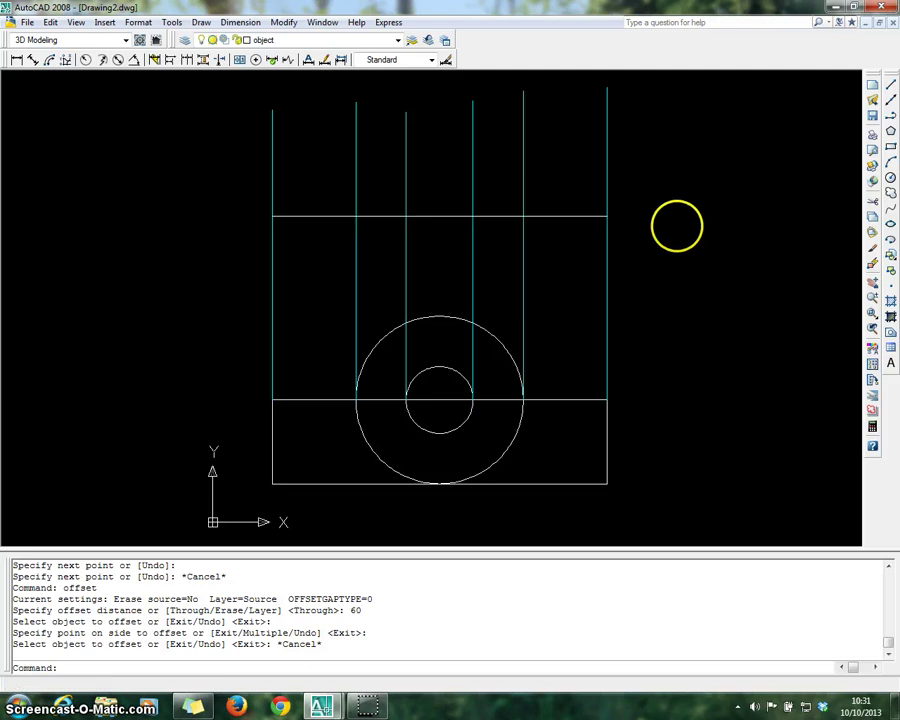
{"action": "type", "text": "z"}
{"action": "key", "text": "Return"}
{"action": "type", "text": "e"}
{"action": "key", "text": "Return"}
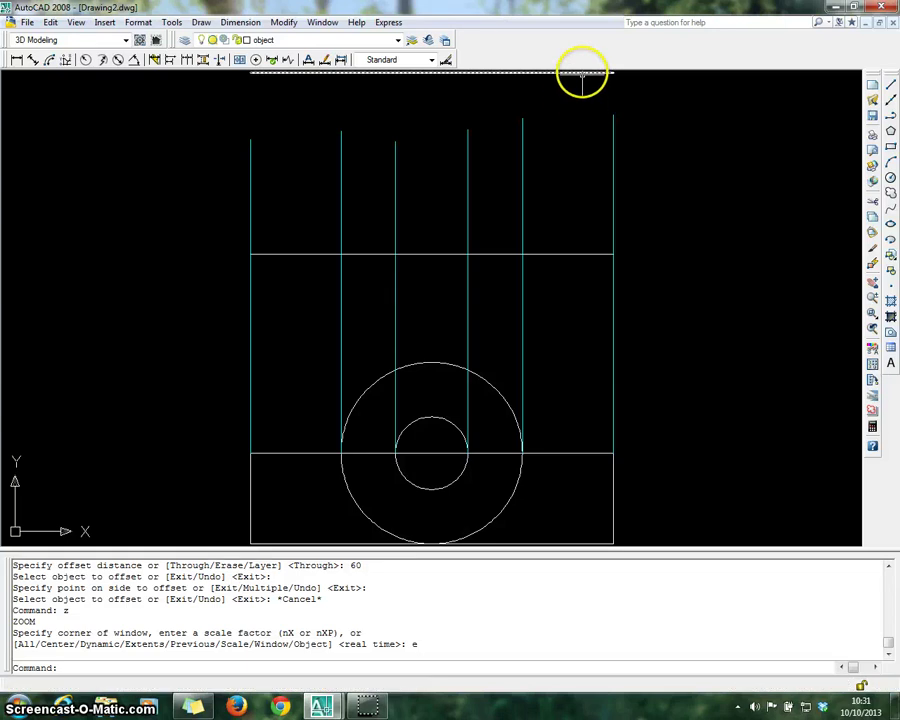
Step: Pan the drawing downward until the upper 60-unit offset line sits clearly in view
{"action": "scroll", "coordinate": [828, 235], "scroll_direction": "down", "scroll_amount": 2}
{"action": "left_click", "coordinate": [872, 297]}
{"action": "mouse_move", "coordinate": [683, 267]}
{"action": "left_mouse_down"}
{"action": "mouse_move", "coordinate": [685, 241]}
{"action": "mouse_move", "coordinate": [663, 312]}
{"action": "left_mouse_up"}
{"action": "key", "text": "Escape"}
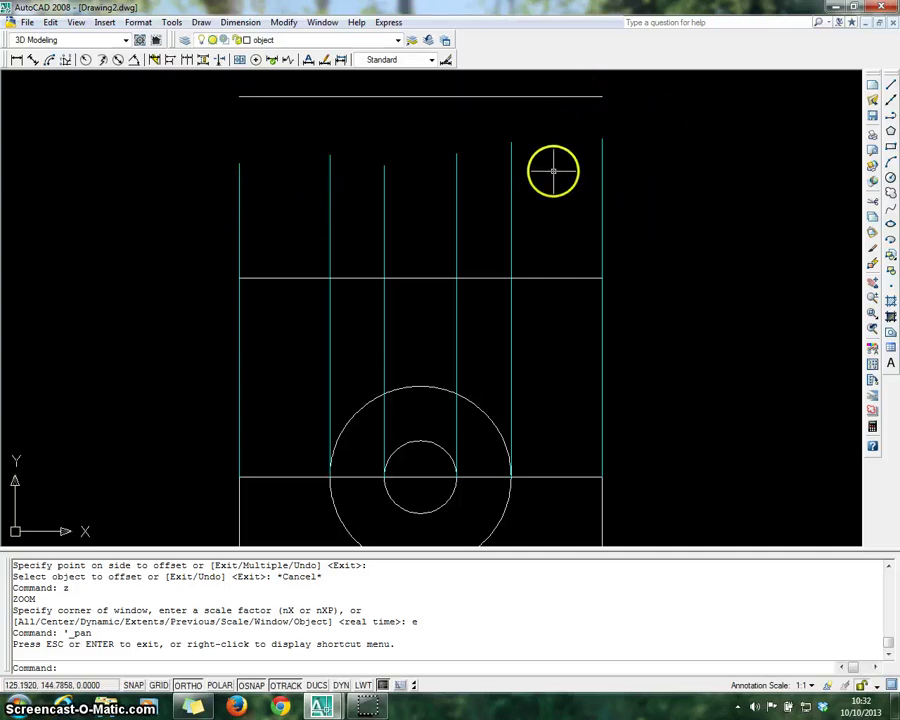
{"action": "key", "text": "Escape"}
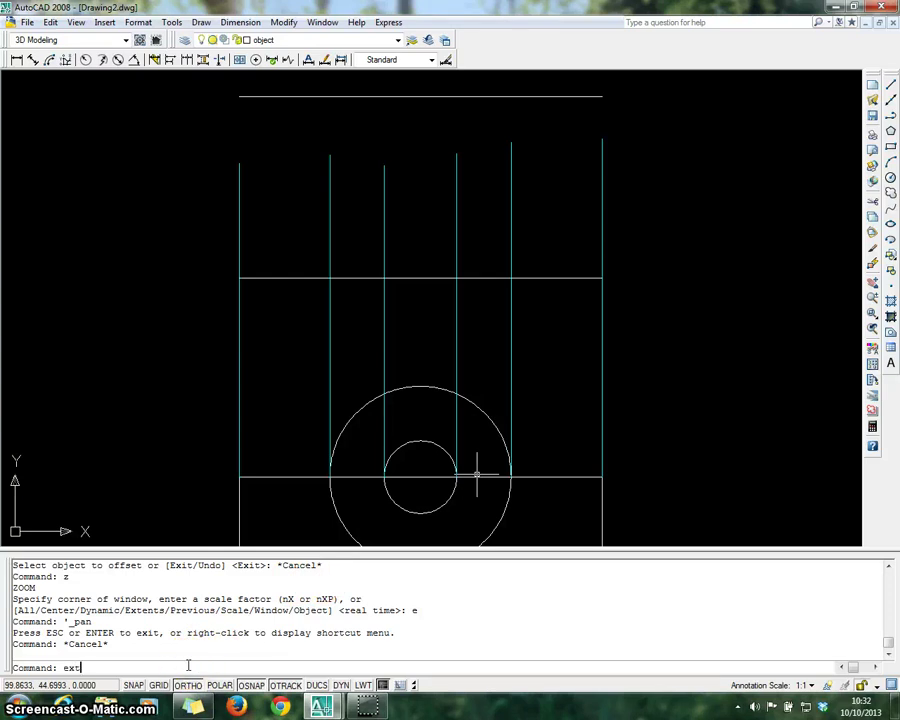
Step: Start EXTEND with a window of boundary edges, then abandon the attempt
{"action": "key", "text": "Return"}
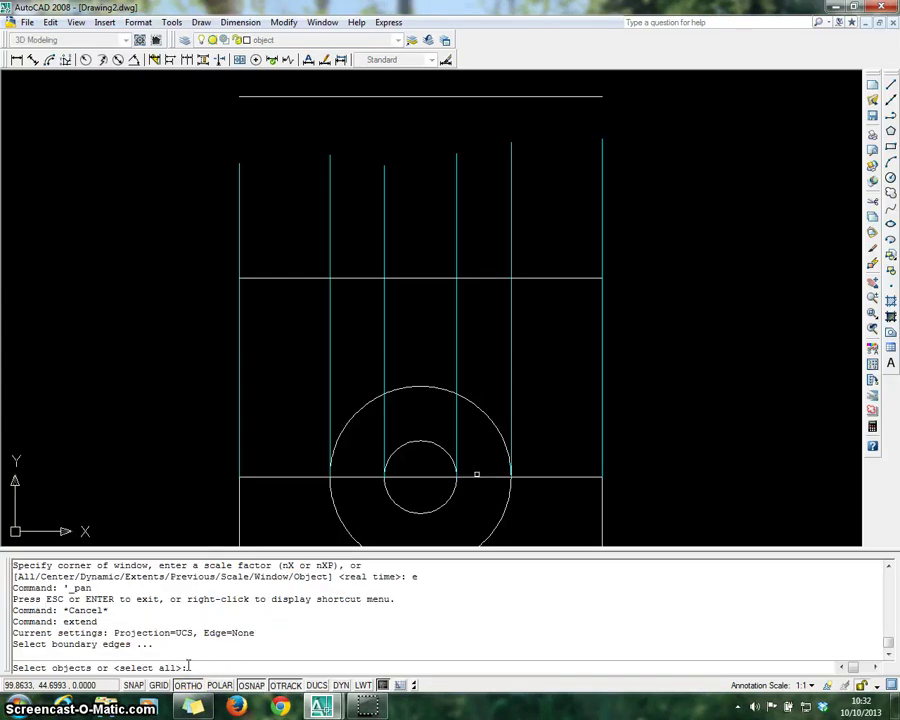
{"action": "left_click", "coordinate": [227, 137]}
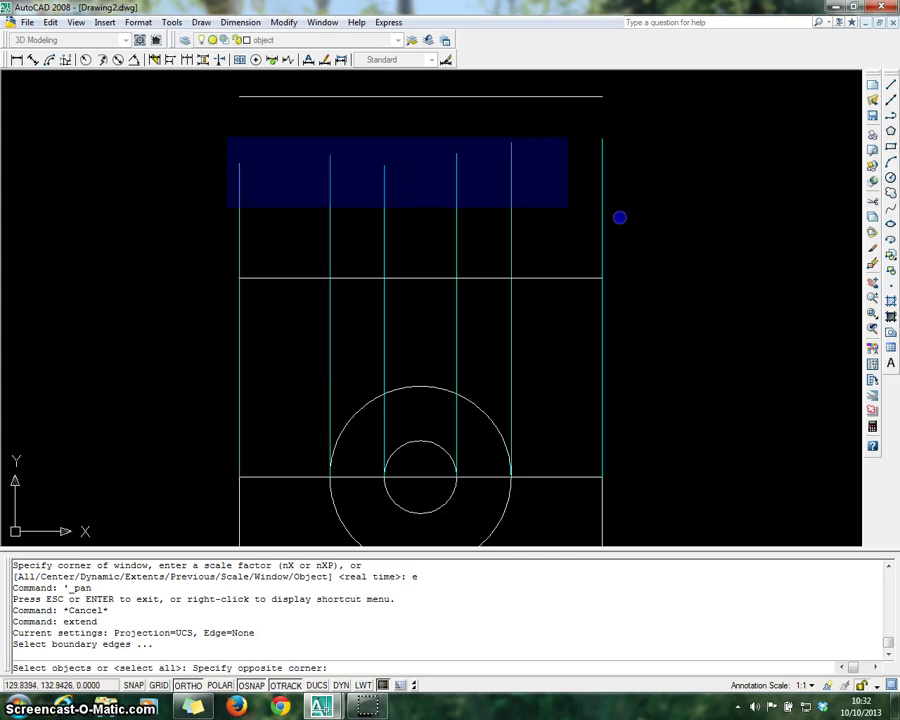
{"action": "left_click", "coordinate": [699, 232]}
{"action": "key", "text": "Return"}
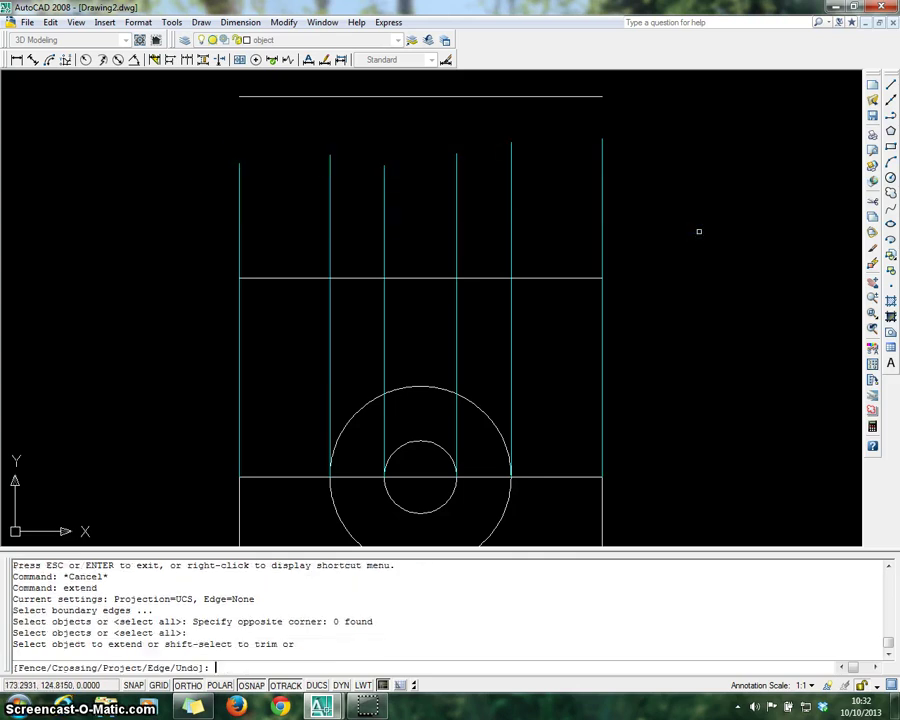
{"action": "key", "text": "Return"}
{"action": "left_click", "coordinate": [226, 134]}
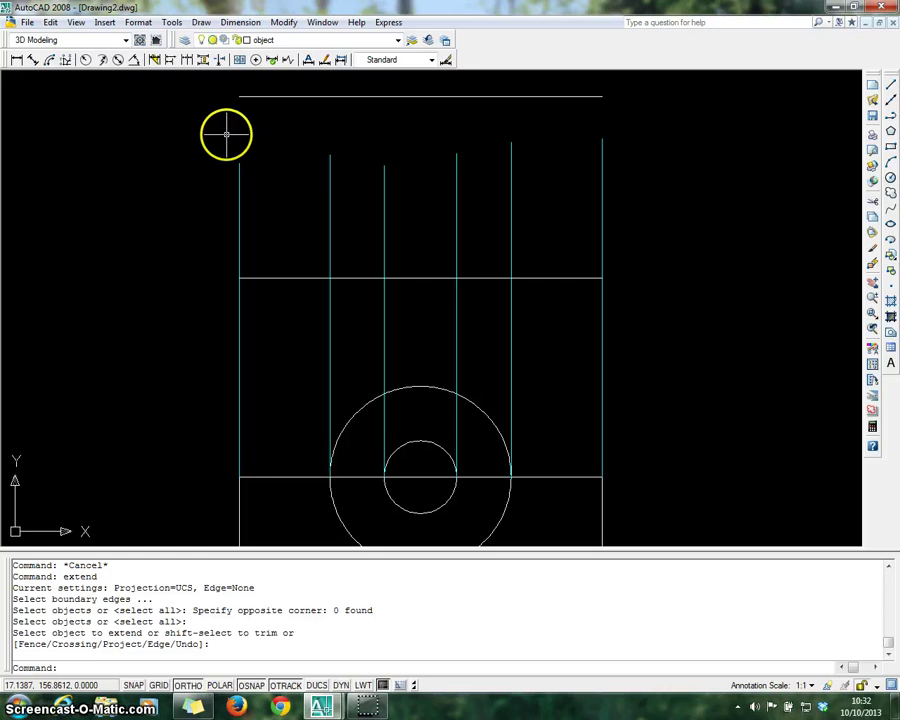
Step: Extend all six vertical lines up to the top horizontal line, using every object as boundary
{"action": "key", "text": "Return"}
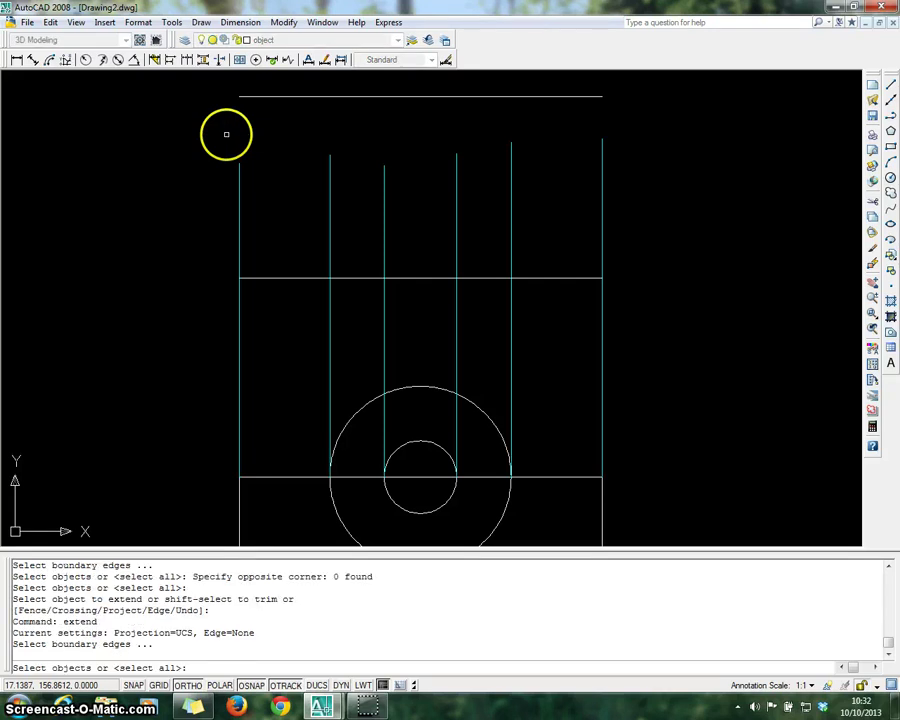
{"action": "key", "text": "Return"}
{"action": "left_click", "coordinate": [227, 137]}
{"action": "left_click", "coordinate": [606, 198]}
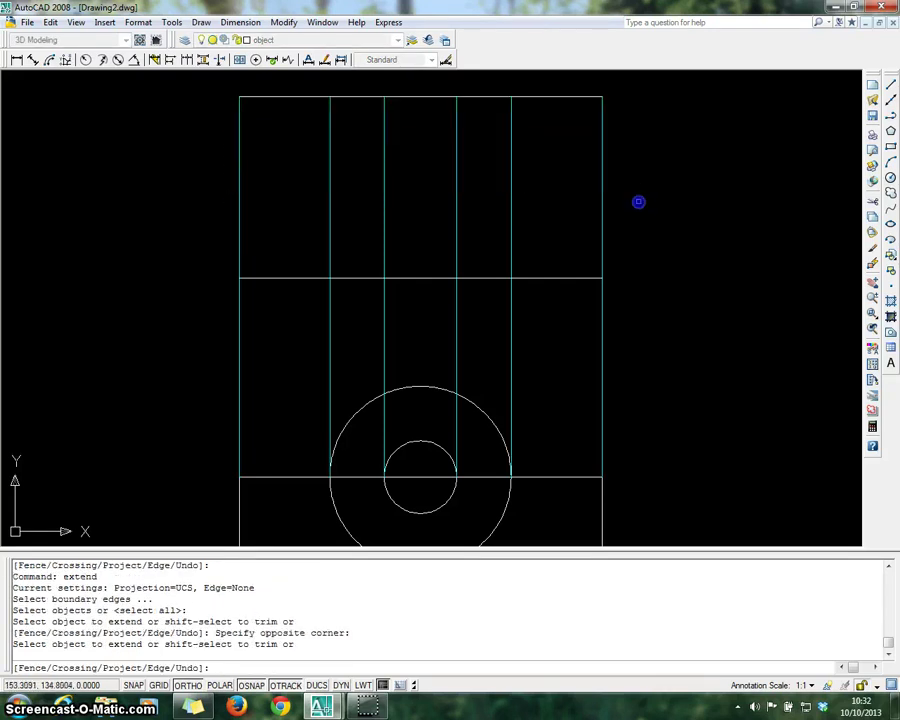
{"action": "key", "text": "Escape"}
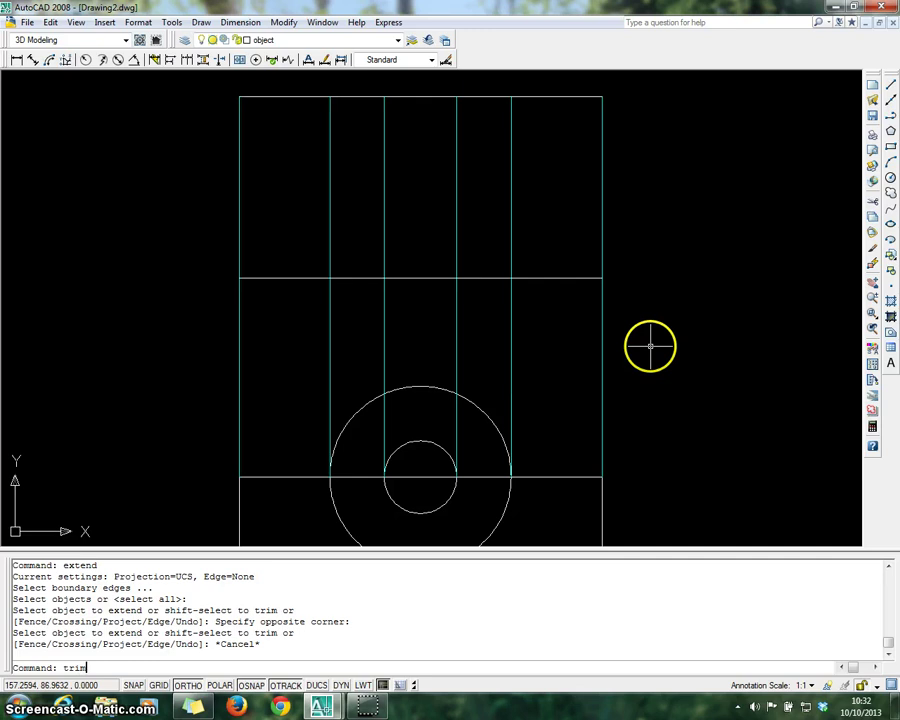
Step: Trim the between-view projection lines, the outer circle's lower arcs and the base's top edge beside the hole
{"action": "key", "text": "Return"}
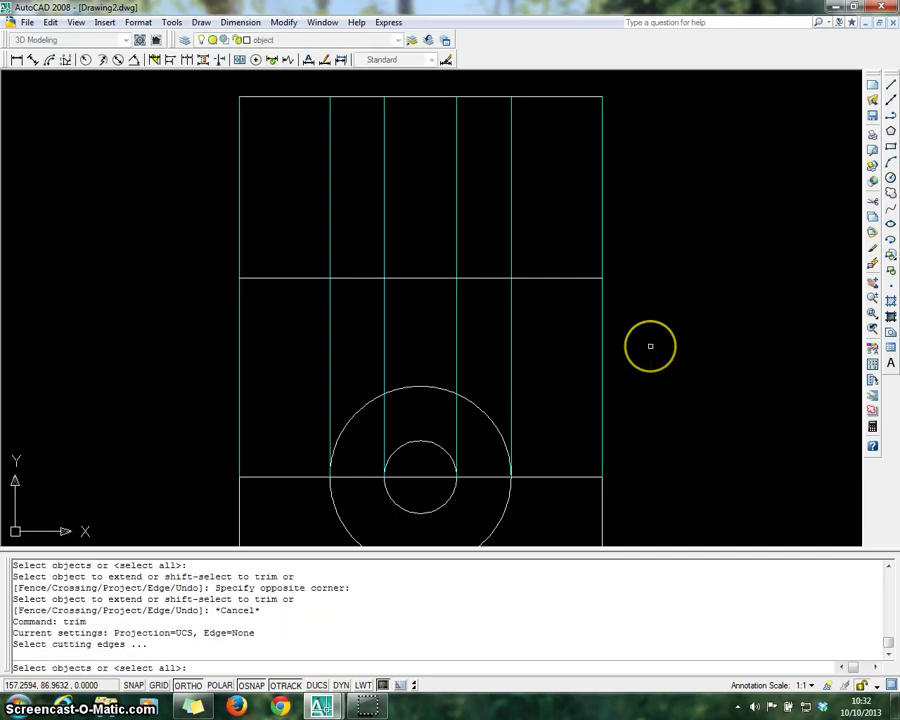
{"action": "key", "text": "Return"}
{"action": "left_click_drag", "start_coordinate": [197, 300], "coordinate": [711, 344]}
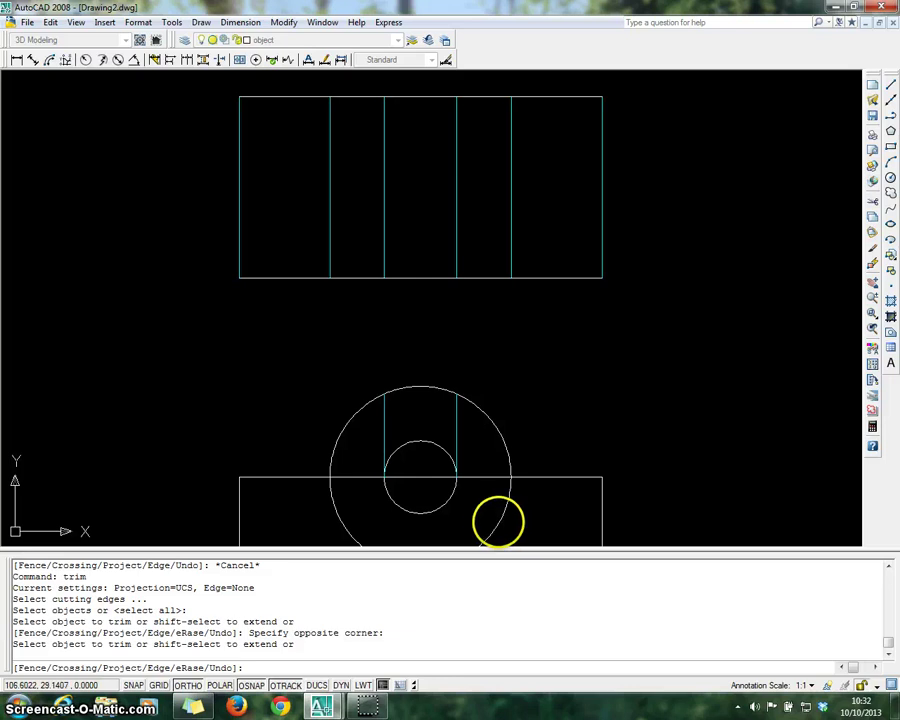
{"action": "left_click", "coordinate": [498, 523]}
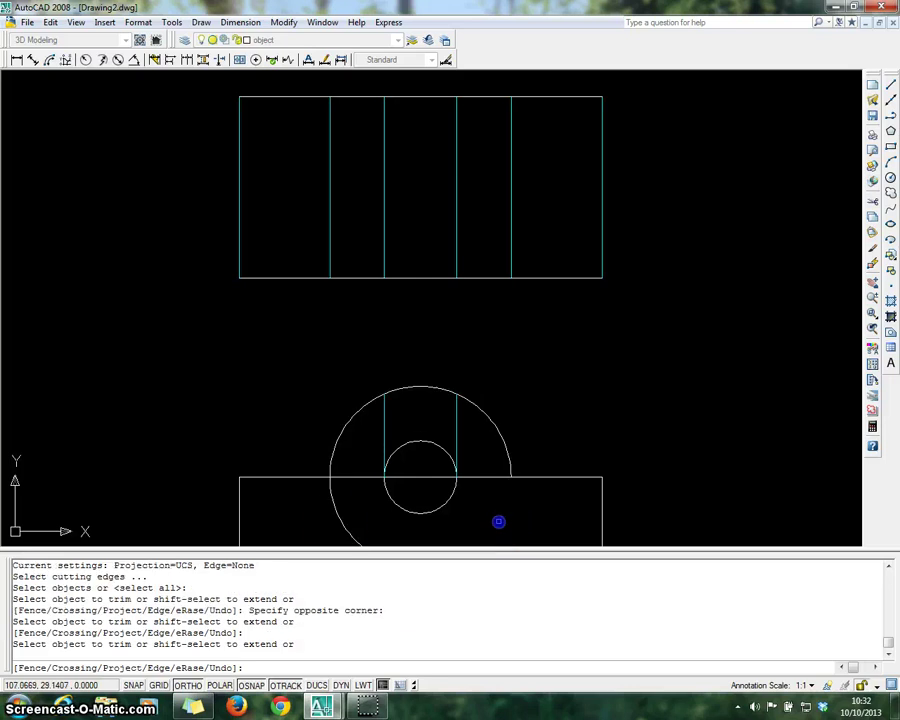
{"action": "left_click", "coordinate": [343, 519]}
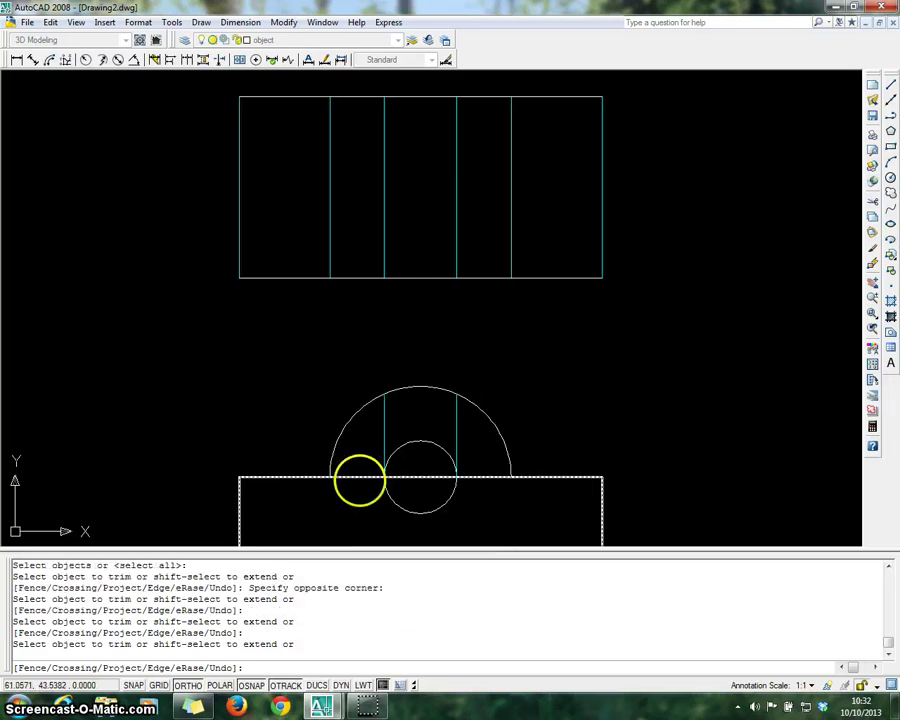
{"action": "left_click", "coordinate": [354, 477]}
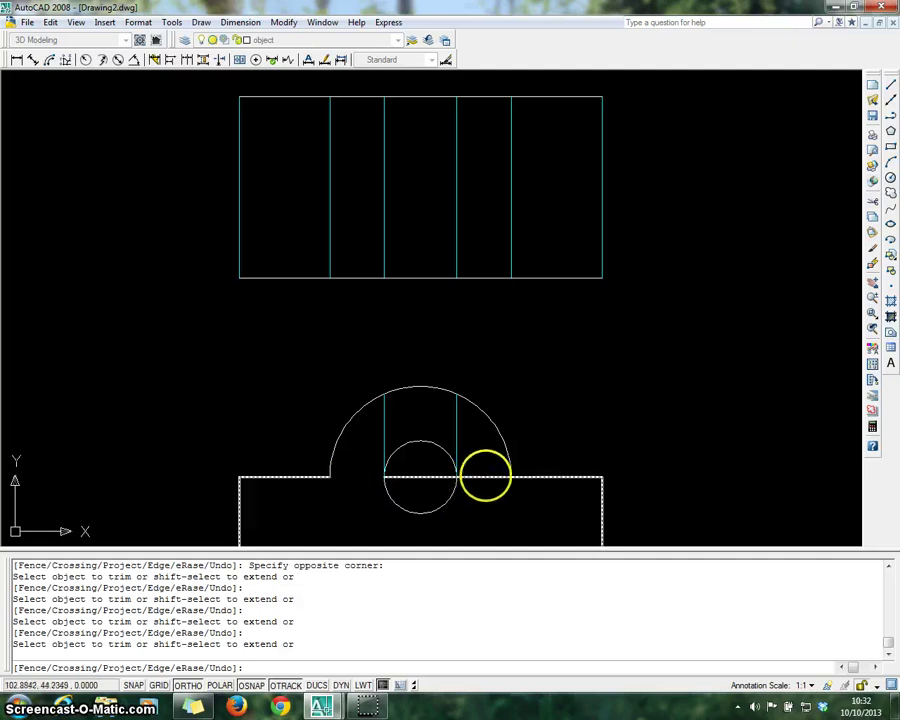
{"action": "left_click", "coordinate": [476, 479]}
{"action": "key", "text": "Escape"}
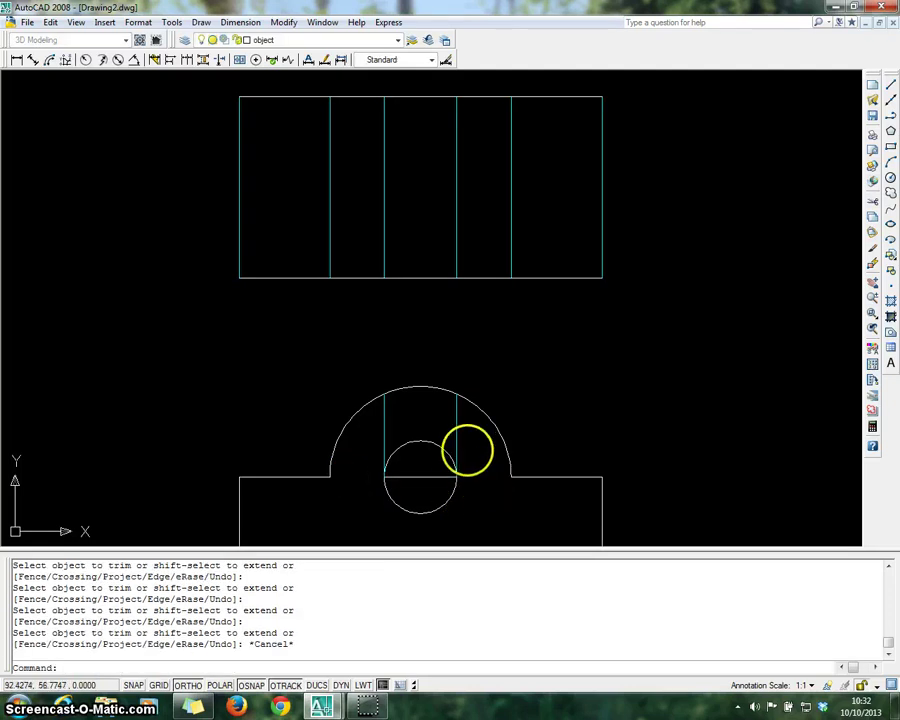
Step: Delete the two vertical boss reference lines and the horizontal line through the hole
{"action": "left_click", "coordinate": [457, 434]}
{"action": "left_click", "coordinate": [386, 430]}
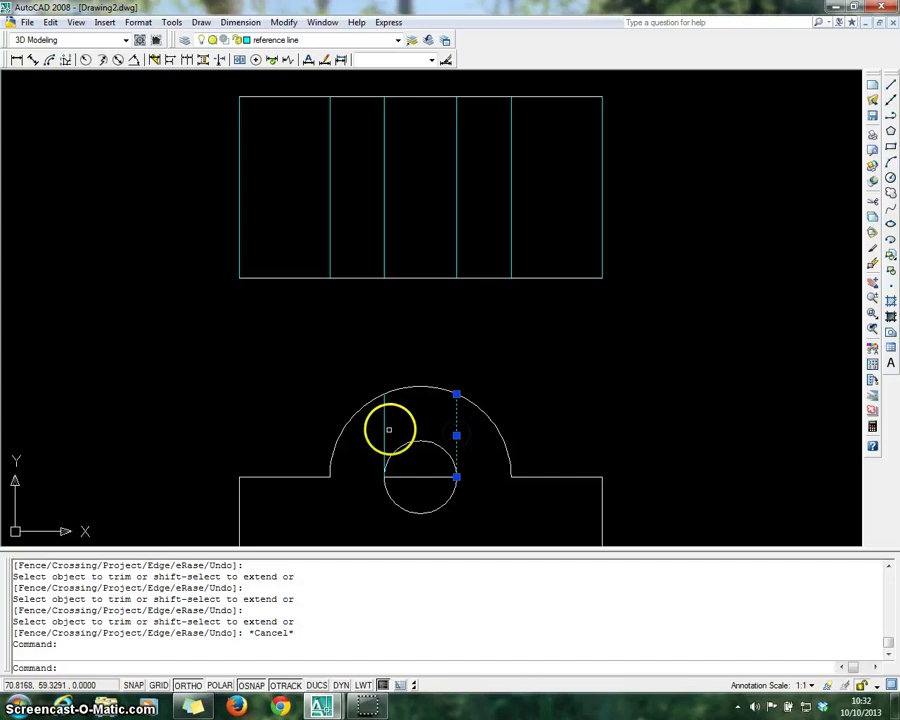
{"action": "left_click", "coordinate": [421, 477]}
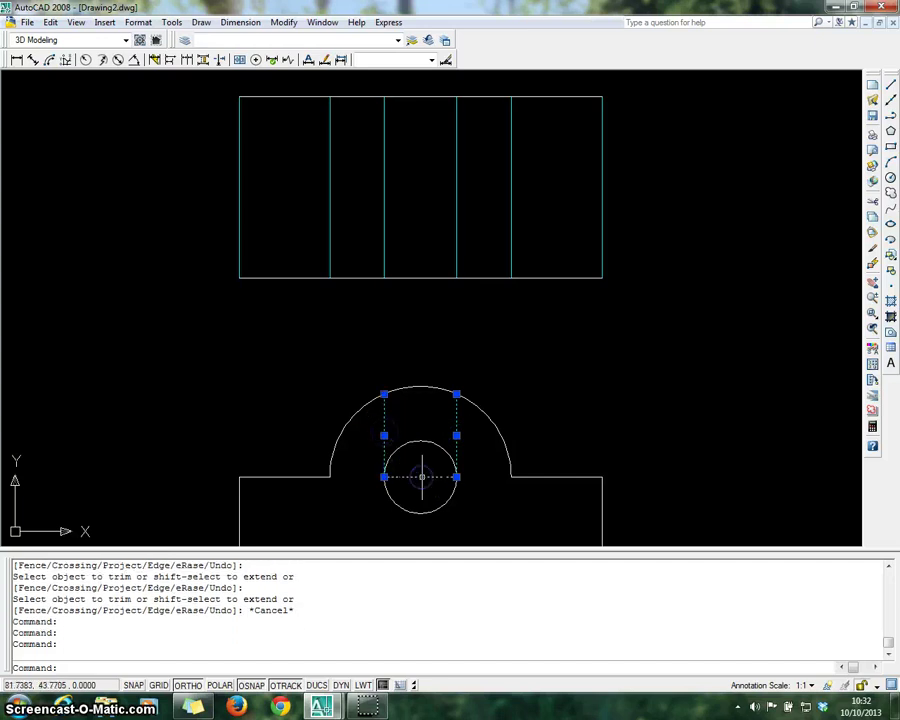
{"action": "key", "text": "Delete"}
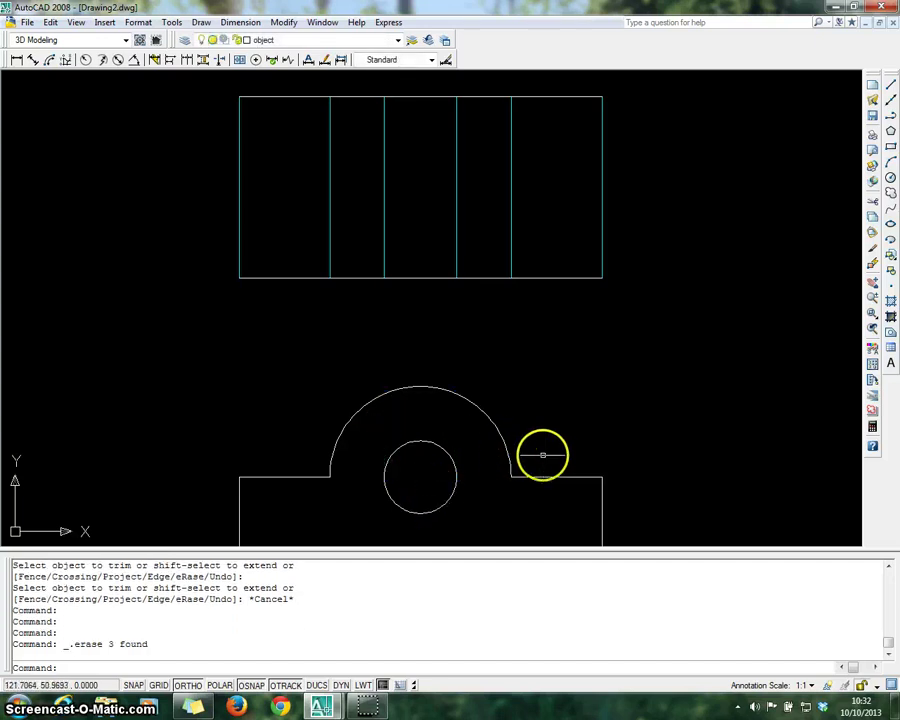
{"action": "type", "text": "z"}
{"action": "key", "text": "Return"}
Step: Zoom to the drawing's extents
{"action": "type", "text": "e"}
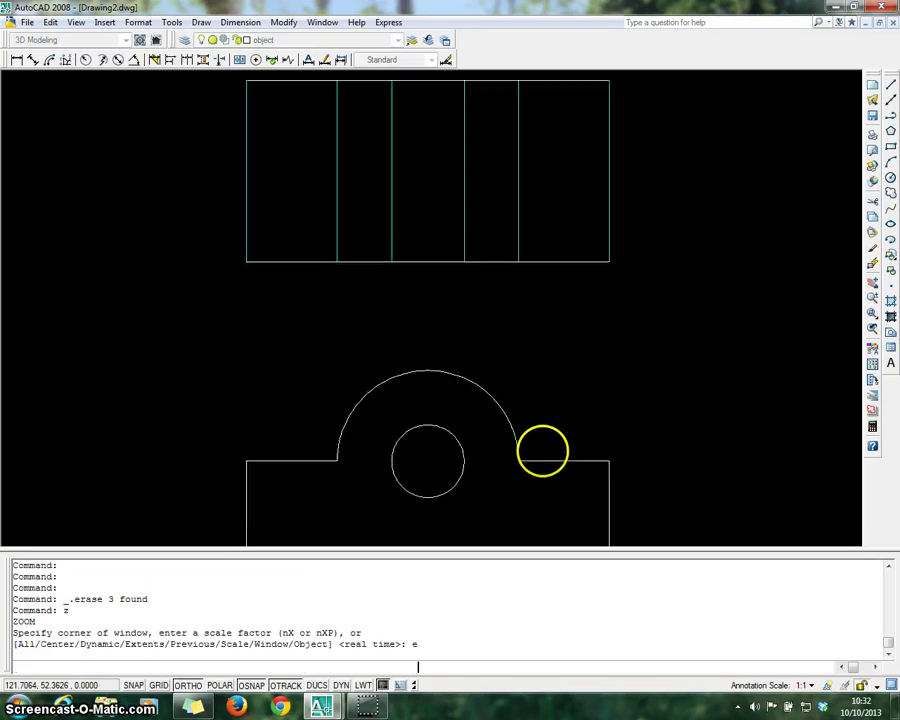
{"action": "key", "text": "Return"}
{"action": "scroll", "coordinate": [584, 325], "scroll_direction": "down", "scroll_amount": 1}
{"action": "scroll", "coordinate": [584, 325], "scroll_direction": "up", "scroll_amount": 1}
{"action": "key", "text": "Escape"}
Step: Zoom extents again and pan the drawing sideways to recentre both views
{"action": "type", "text": "z"}
{"action": "key", "text": "Return"}
{"action": "type", "text": "e"}
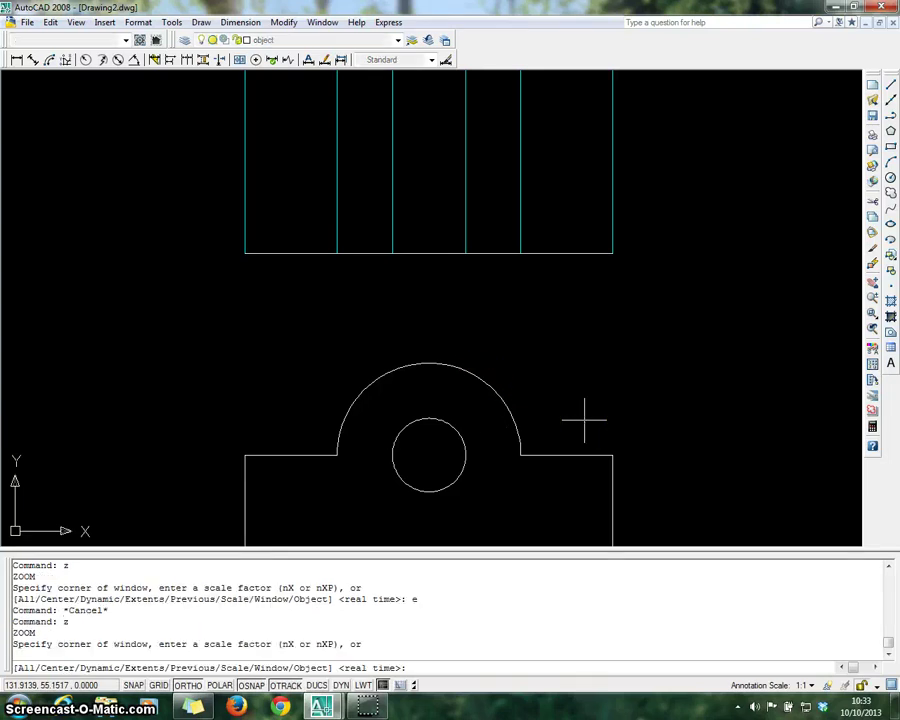
{"action": "key", "text": "Return"}
{"action": "scroll", "coordinate": [583, 300], "scroll_direction": "down", "scroll_amount": 2}
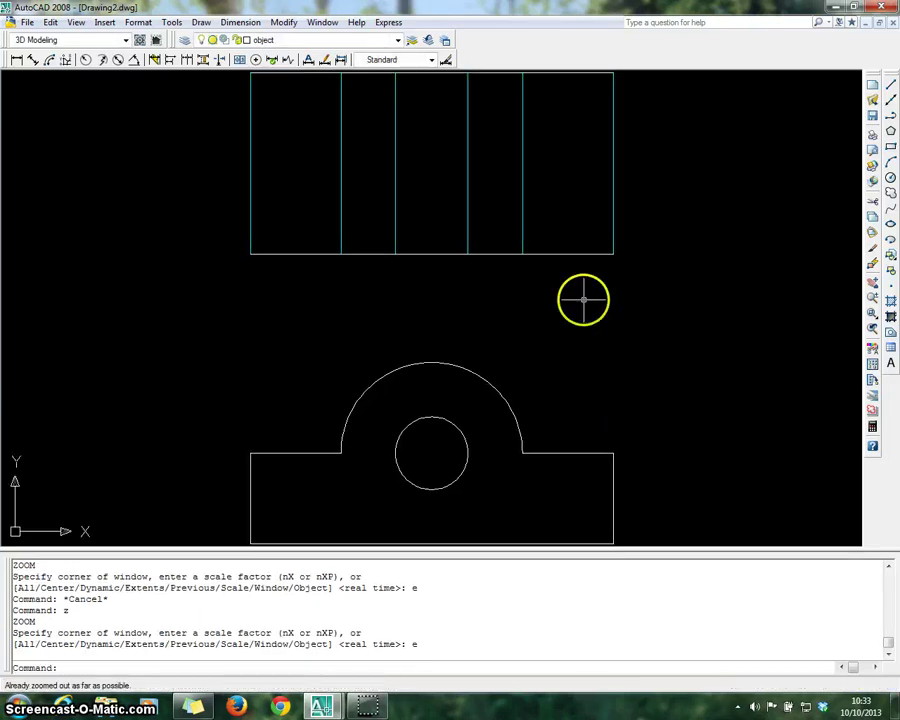
{"action": "left_click", "coordinate": [872, 282]}
{"action": "mouse_move", "coordinate": [671, 319]}
{"action": "left_mouse_down"}
{"action": "mouse_move", "coordinate": [446, 331]}
{"action": "mouse_move", "coordinate": [600, 315]}
{"action": "left_mouse_up"}
{"action": "key", "text": "Escape"}
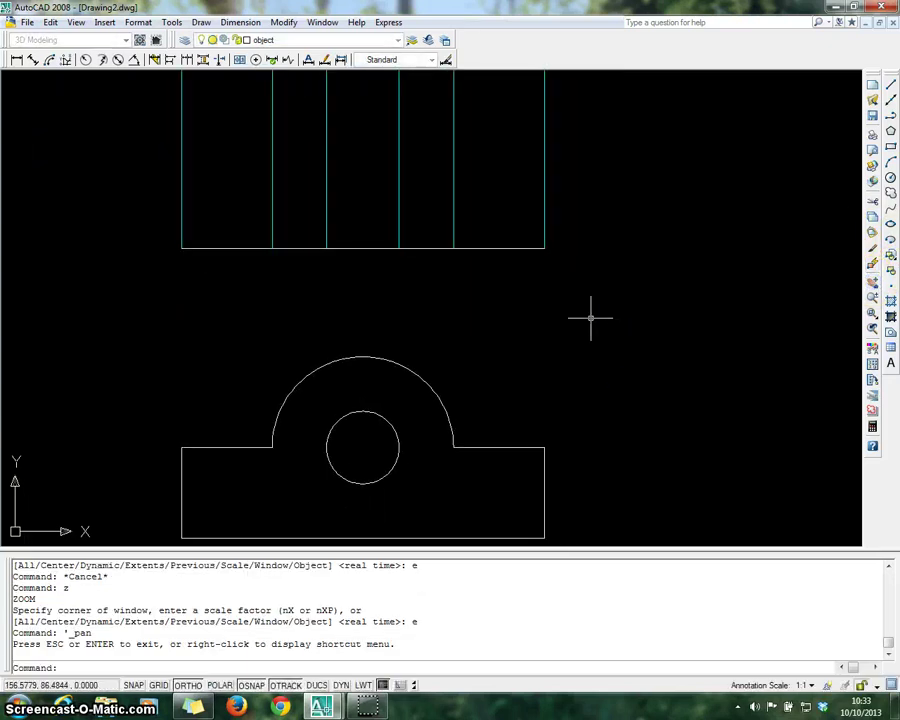
{"action": "scroll", "coordinate": [420, 303], "scroll_direction": "down", "scroll_amount": 2}
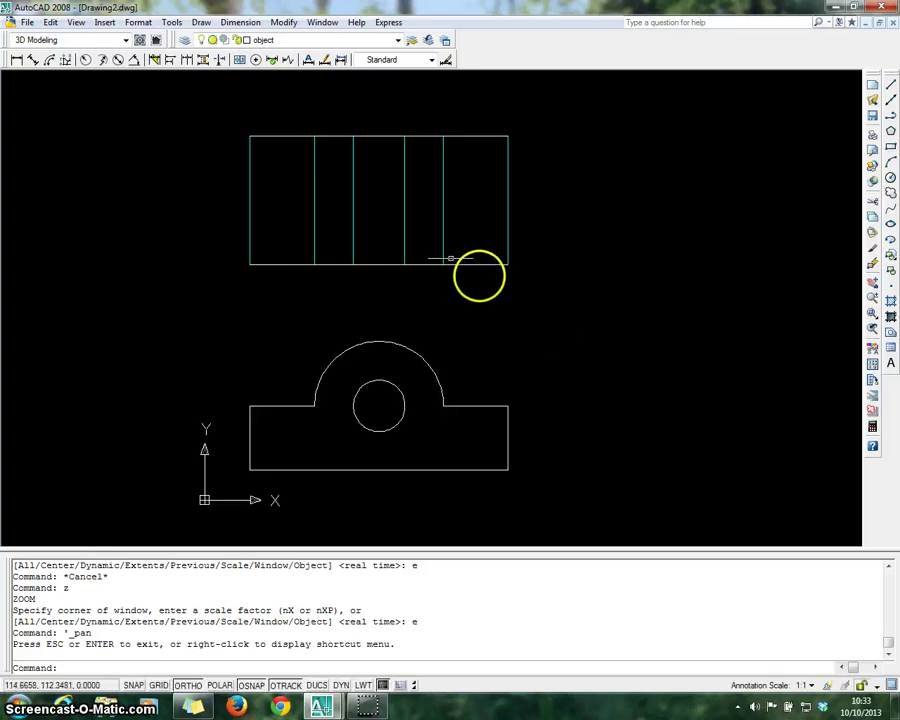
Step: Move all lines of the top view onto the object layer
{"action": "left_click", "coordinate": [233, 131]}
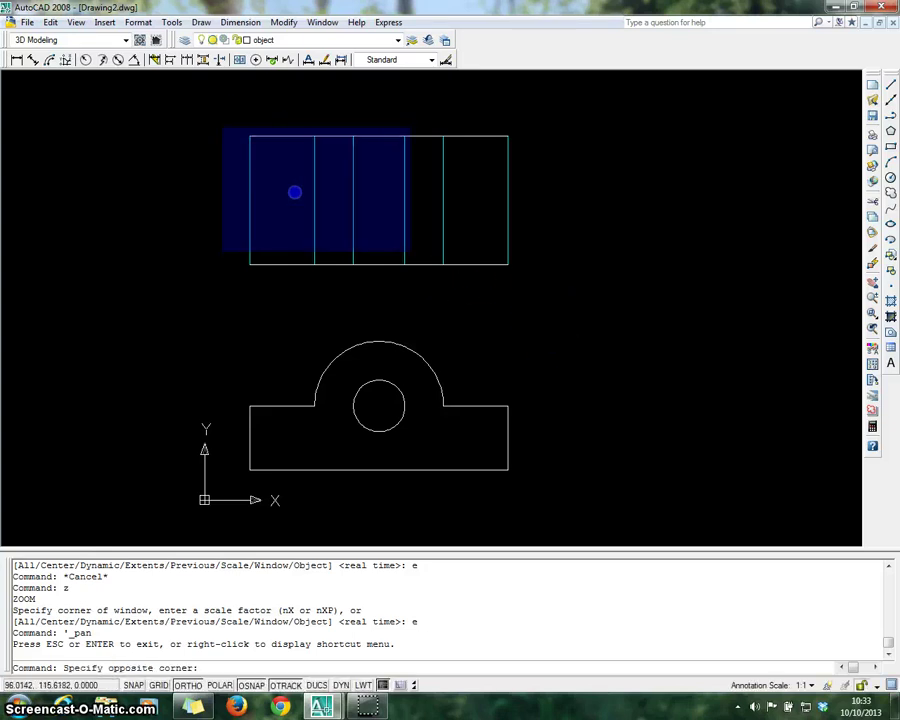
{"action": "left_click", "coordinate": [555, 288]}
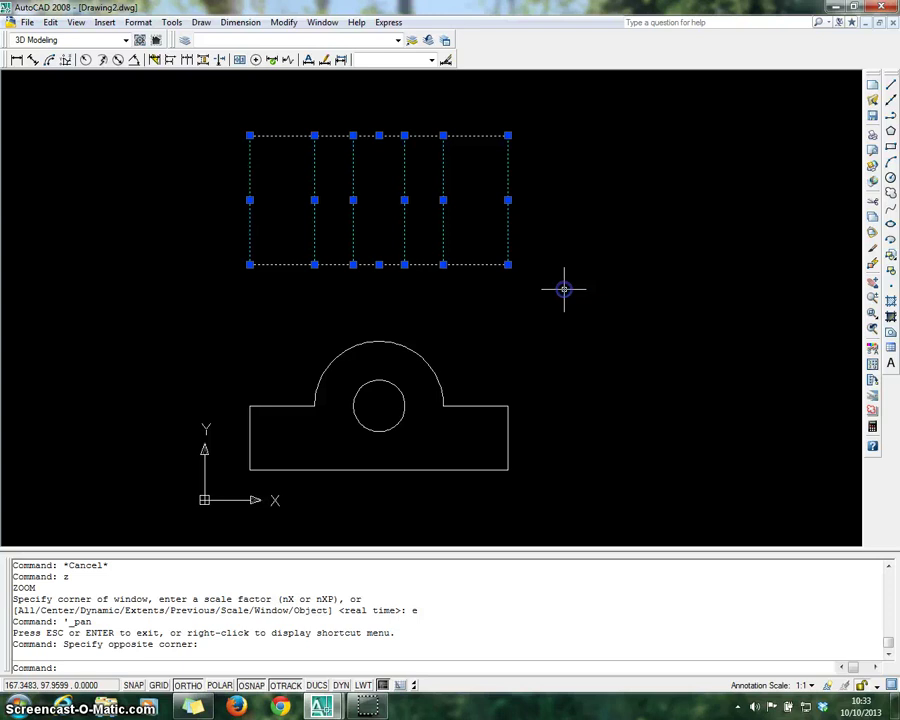
{"action": "left_click", "coordinate": [398, 40]}
{"action": "left_click", "coordinate": [328, 101]}
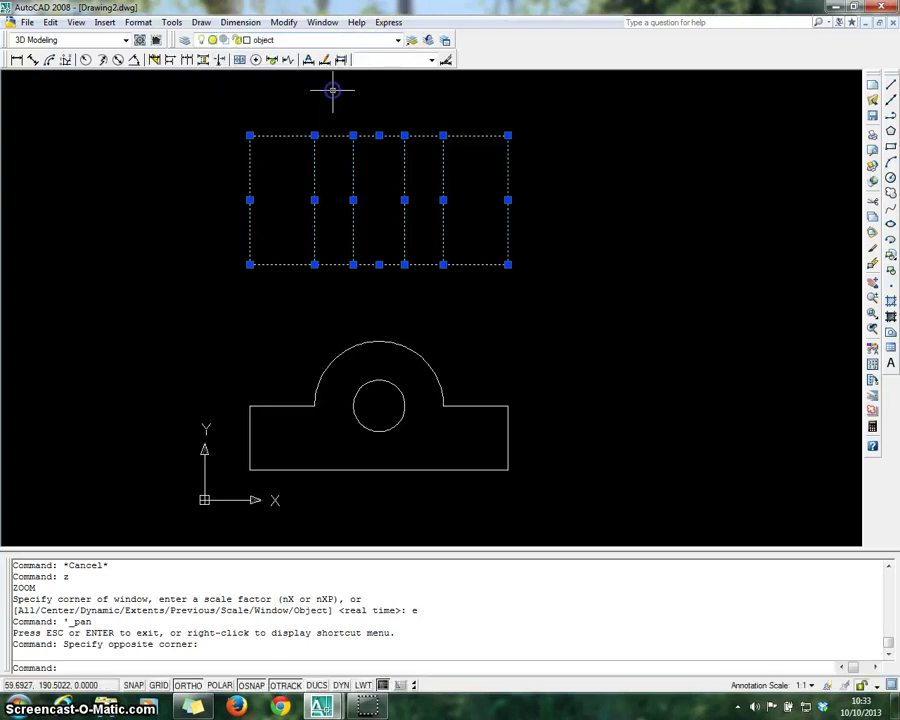
{"action": "key", "text": "Escape"}
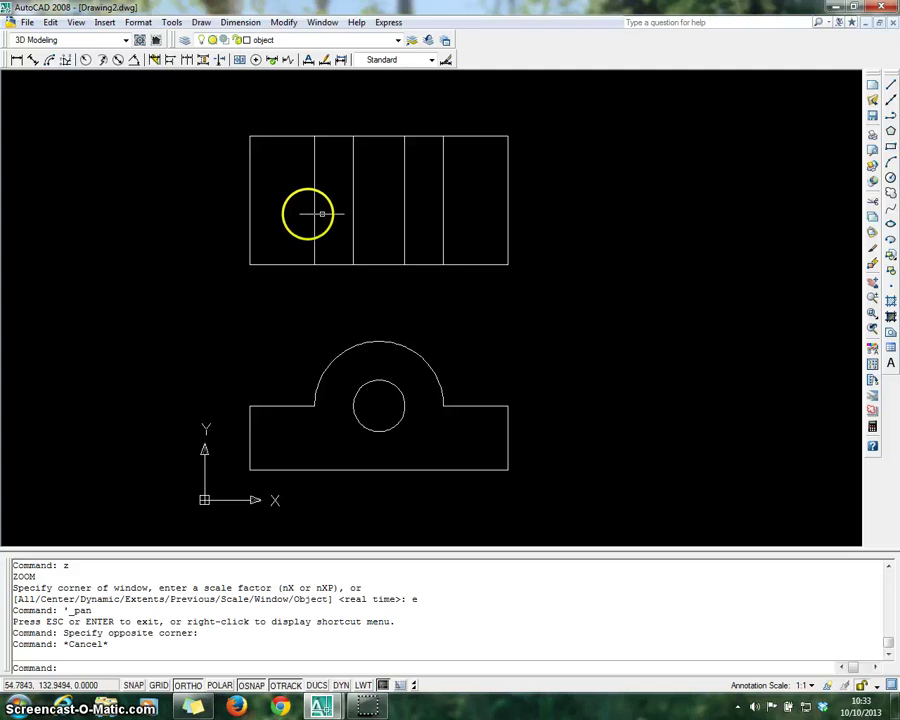
Step: Put the two inner hole lines of the top view on the hidden line layer
{"action": "left_click", "coordinate": [353, 224]}
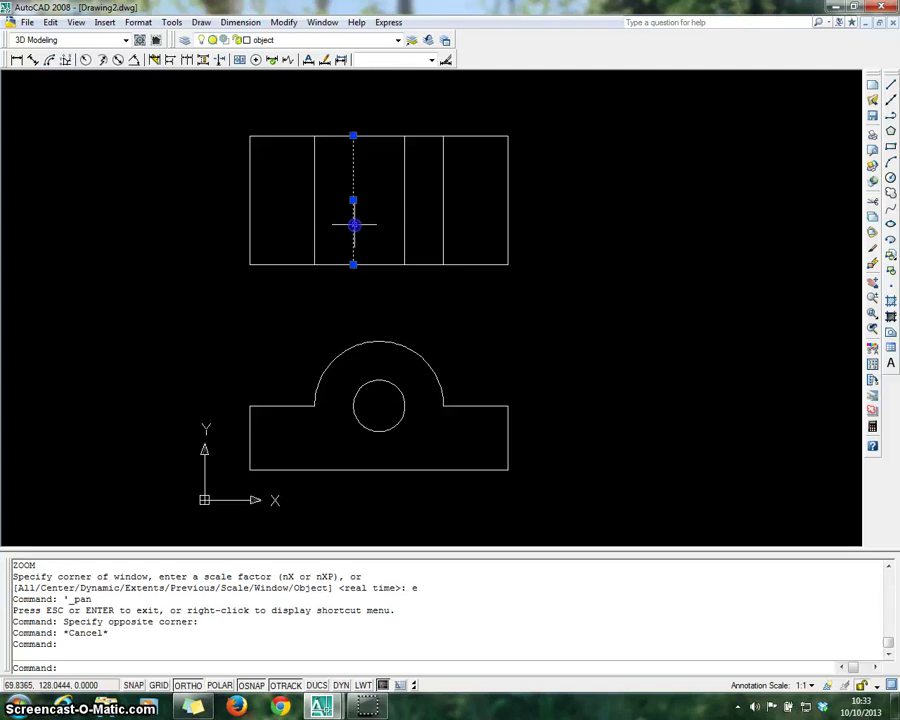
{"action": "left_click", "coordinate": [405, 222]}
{"action": "left_click", "coordinate": [397, 40]}
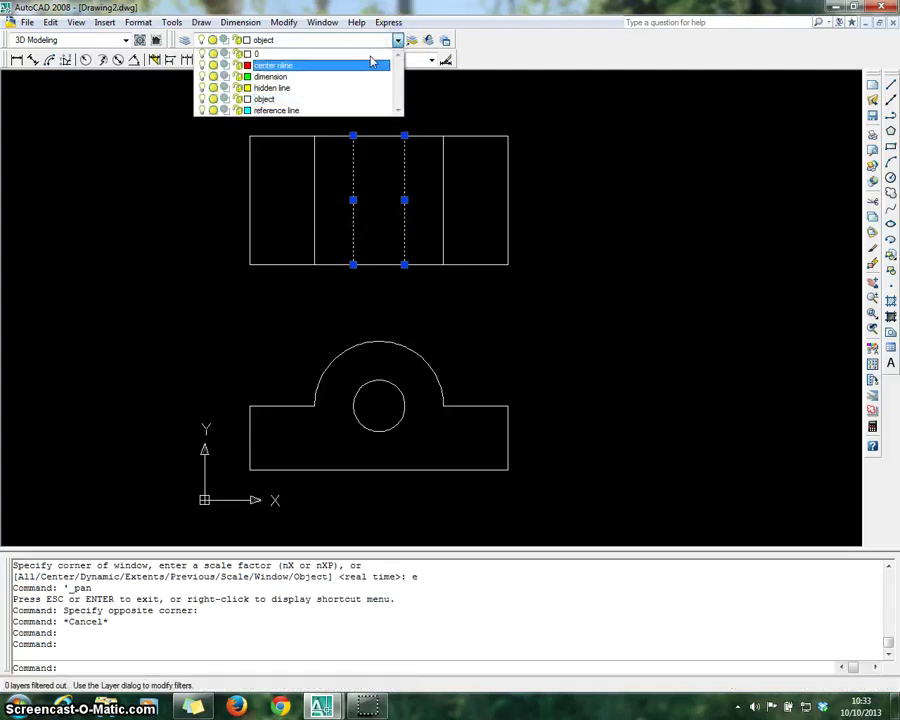
{"action": "left_click", "coordinate": [290, 88]}
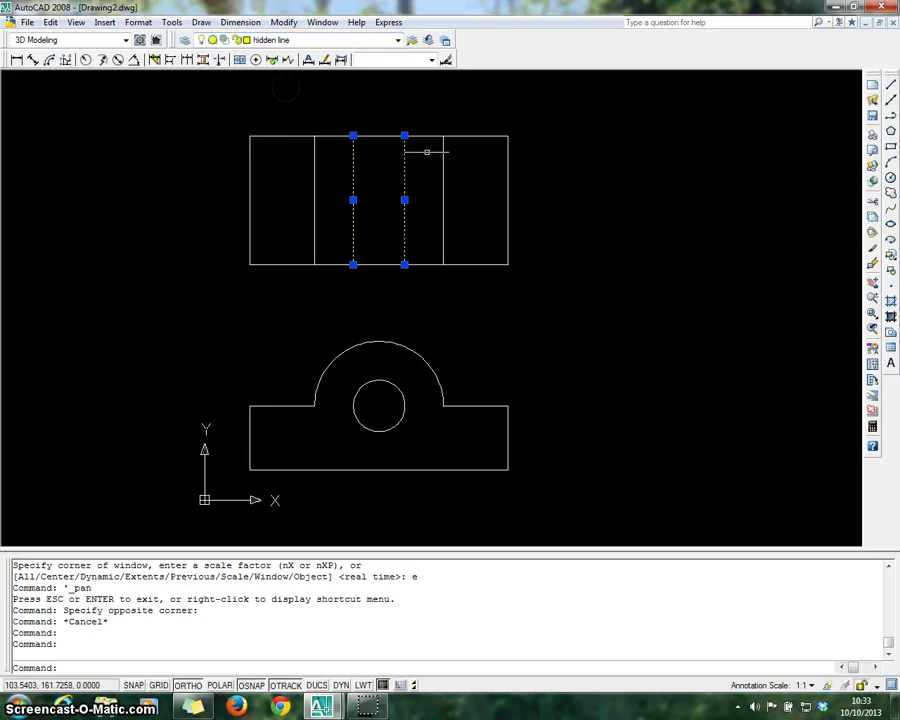
{"action": "key", "text": "Escape"}
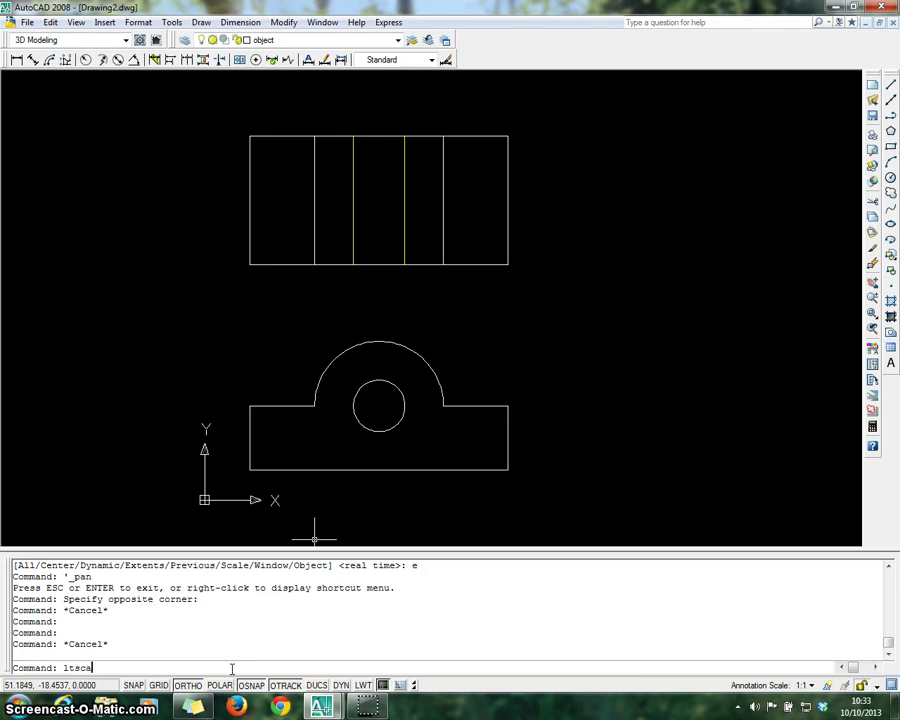
Step: Set LTSCALE to 10 so the top view's hole lines appear dashed
{"action": "key", "text": "Return"}
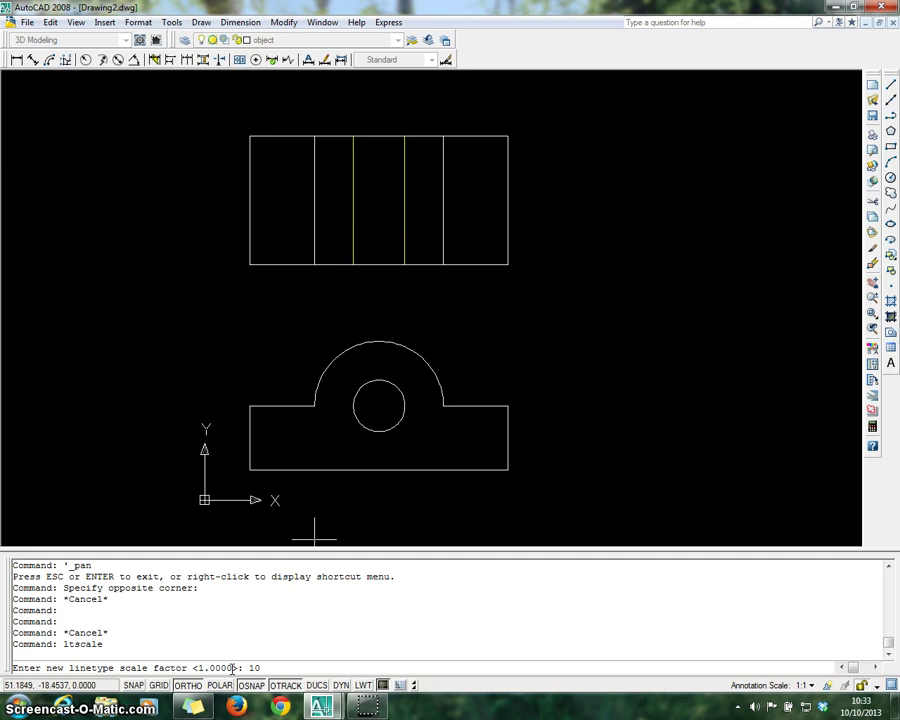
{"action": "key", "text": "Return"}
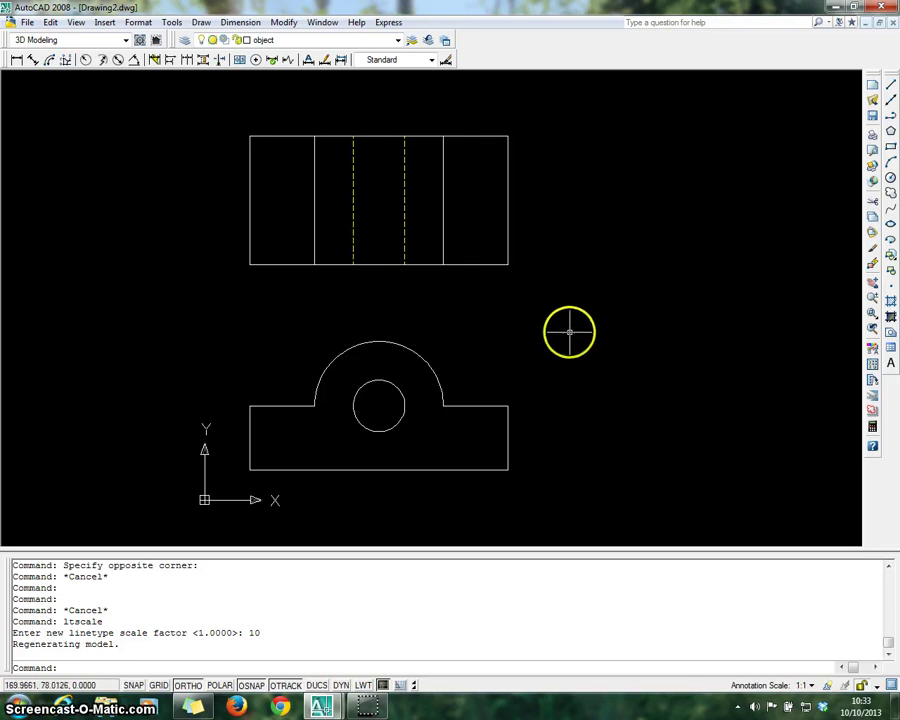
{"action": "key", "text": "Escape"}
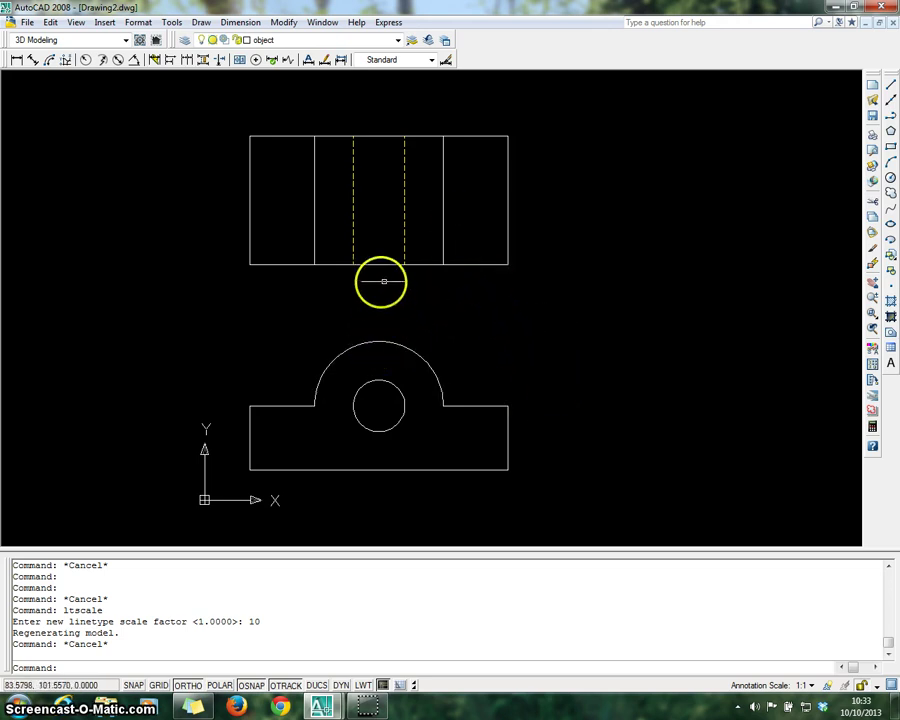
{"action": "key", "text": "Escape"}
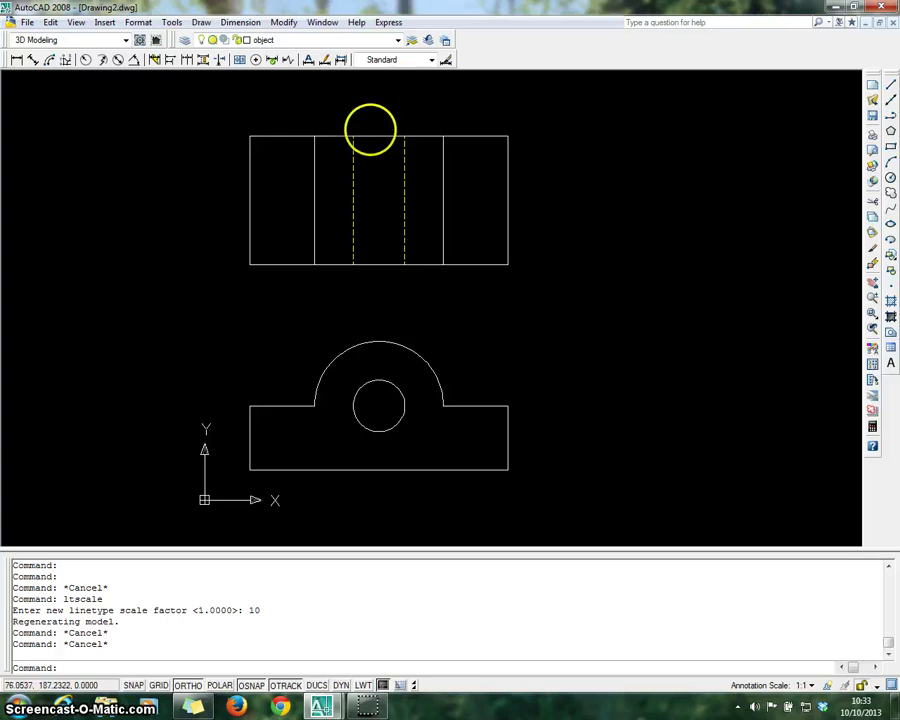
Step: Make reference line current and project lines rightward from the top view's two right corners
{"action": "left_click", "coordinate": [397, 41]}
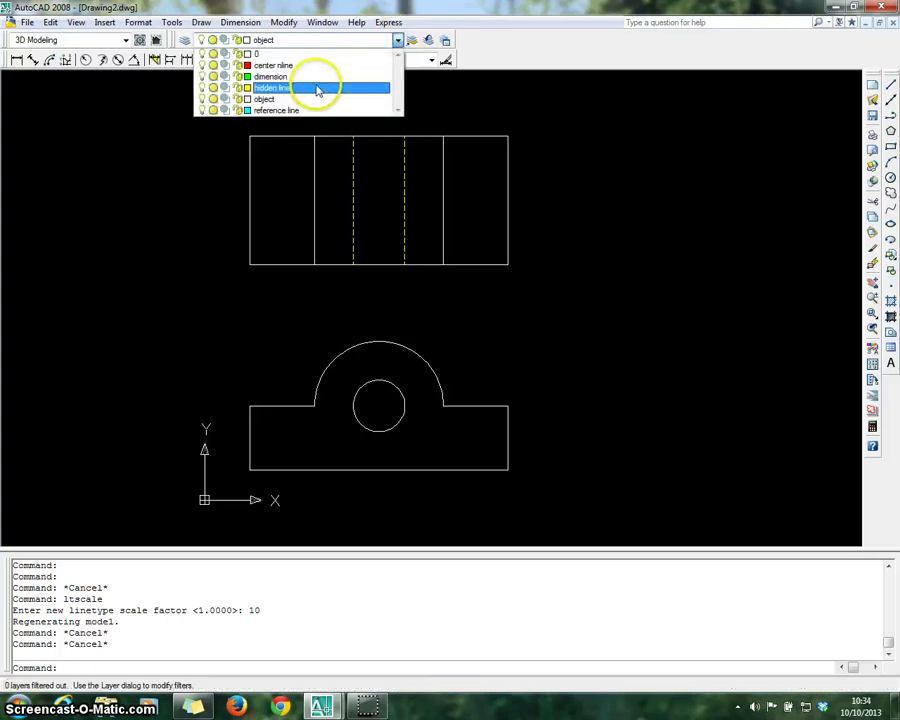
{"action": "left_click", "coordinate": [278, 110]}
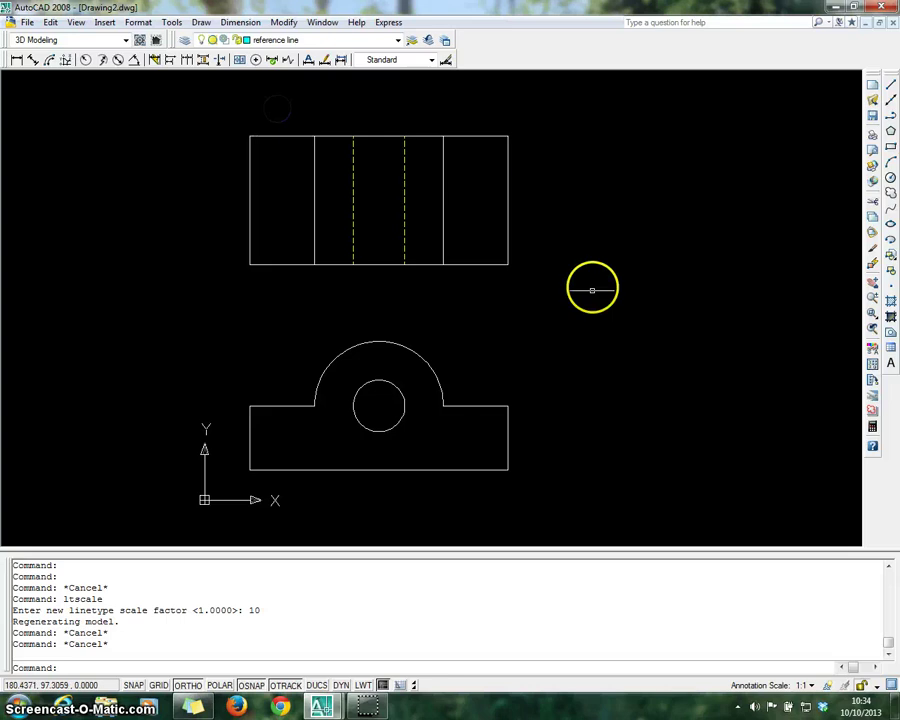
{"action": "key", "text": "Return"}
{"action": "left_click", "coordinate": [510, 263]}
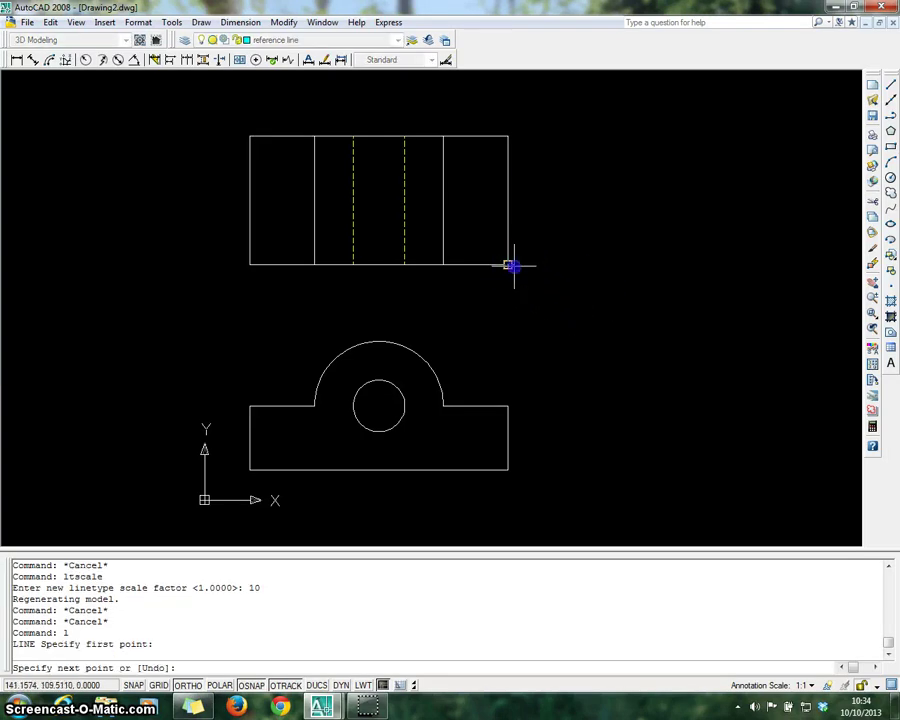
{"action": "left_click", "coordinate": [793, 259]}
{"action": "key", "text": "Escape"}
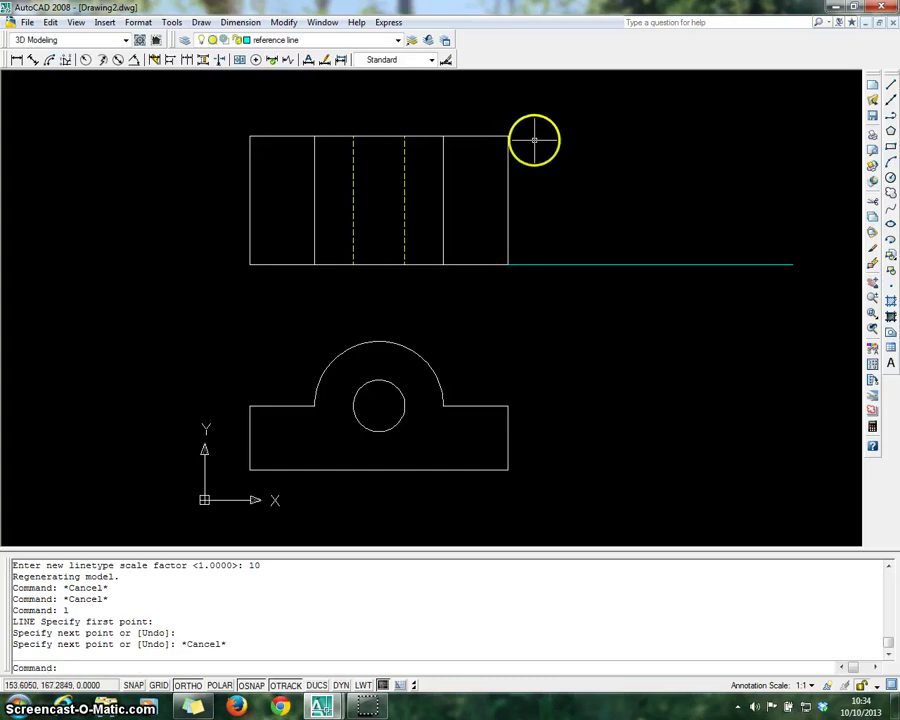
{"action": "key", "text": "Return"}
{"action": "left_click", "coordinate": [508, 136]}
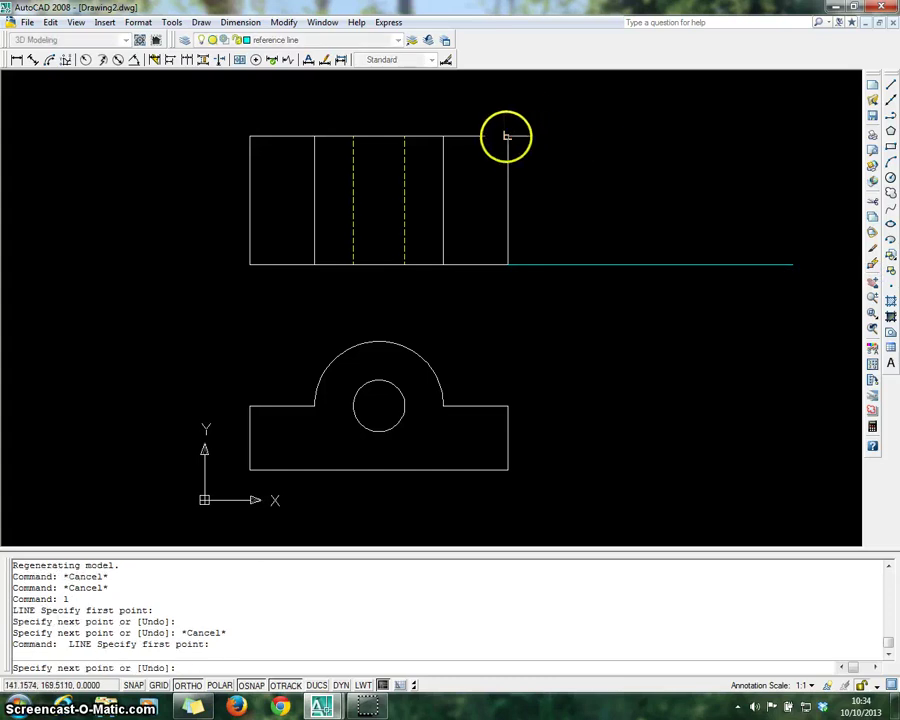
{"action": "left_click", "coordinate": [815, 133]}
{"action": "key", "text": "Escape"}
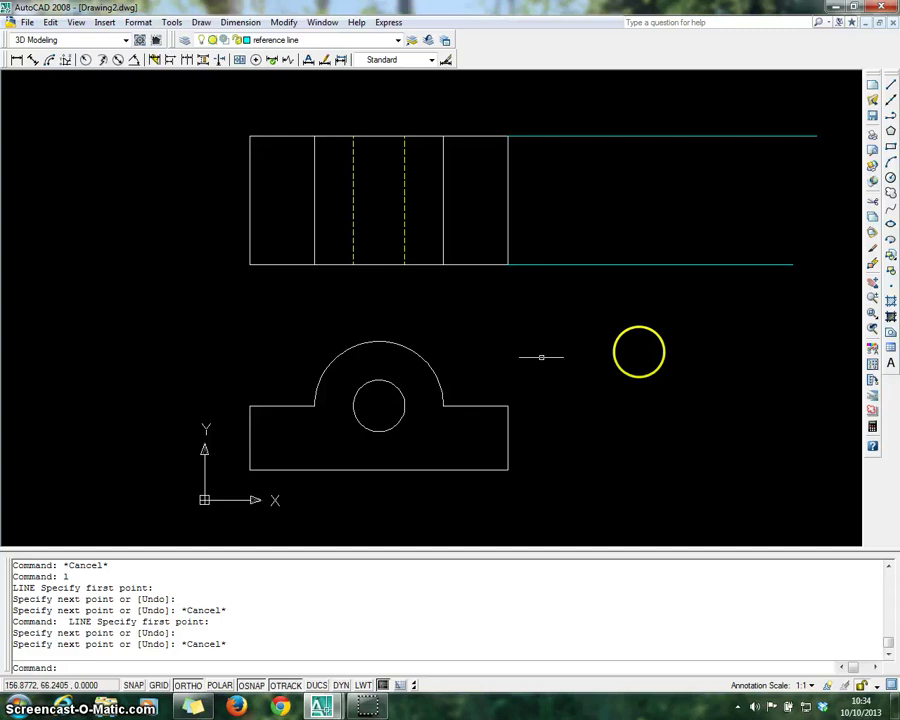
Step: Draw horizontal projection lines rightward from the arc top and the circle's top and bottom
{"action": "key", "text": "Return"}
{"action": "left_click", "coordinate": [383, 342]}
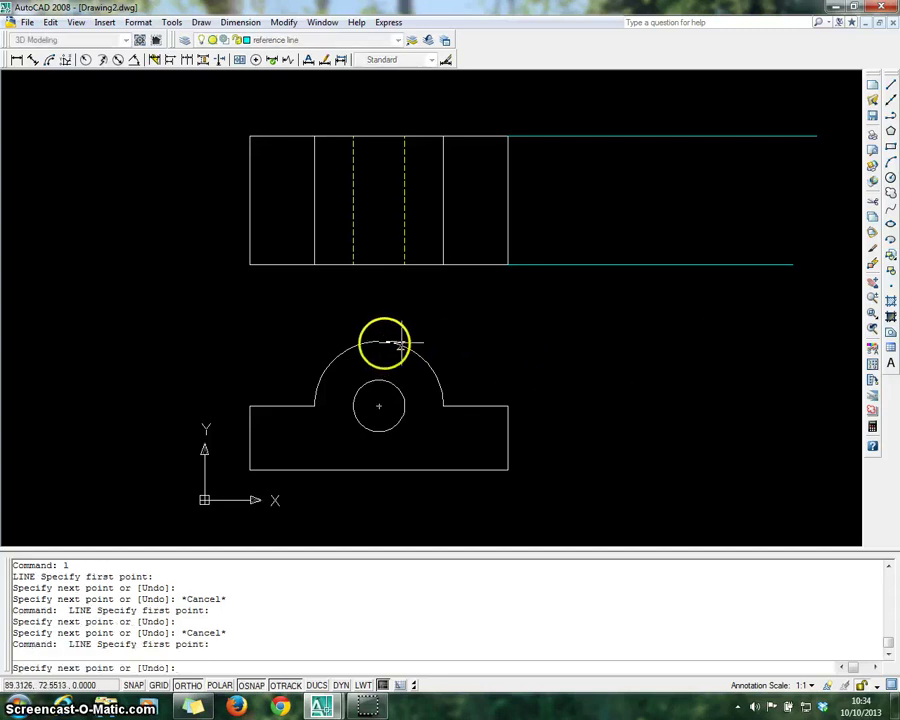
{"action": "left_click", "coordinate": [838, 333]}
{"action": "key", "text": "Escape"}
{"action": "key", "text": "Return"}
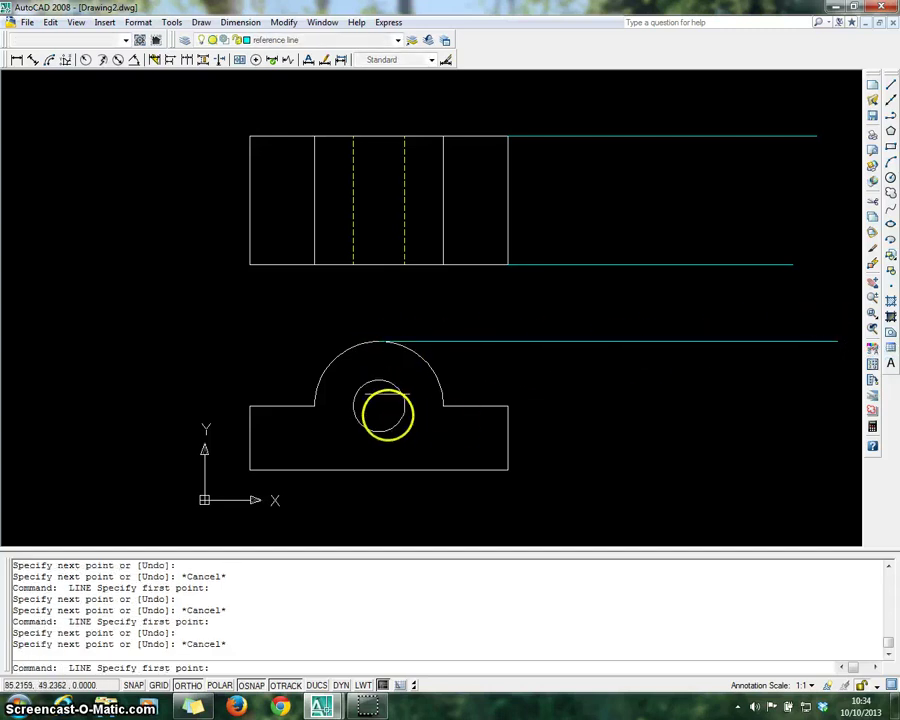
{"action": "left_click", "coordinate": [381, 379]}
{"action": "left_click", "coordinate": [825, 379]}
{"action": "key", "text": "Escape"}
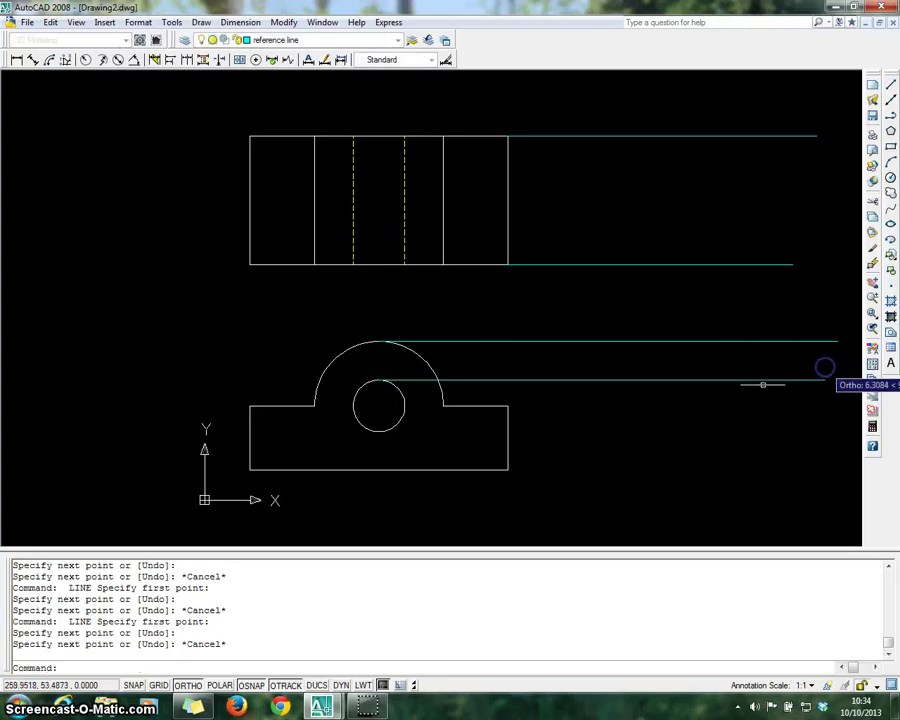
{"action": "key", "text": "Return"}
{"action": "left_click", "coordinate": [381, 431]}
{"action": "left_click", "coordinate": [835, 420]}
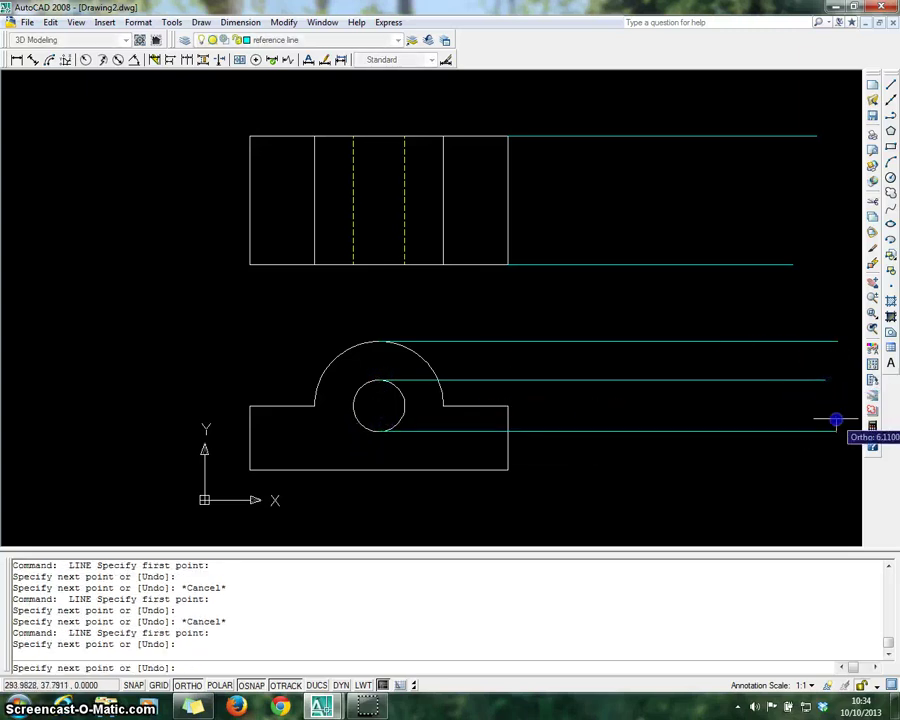
{"action": "key", "text": "Escape"}
Step: Draw horizontal projection lines rightward from the base's top-right and bottom-right corners
{"action": "key", "text": "Return"}
{"action": "left_click", "coordinate": [508, 406]}
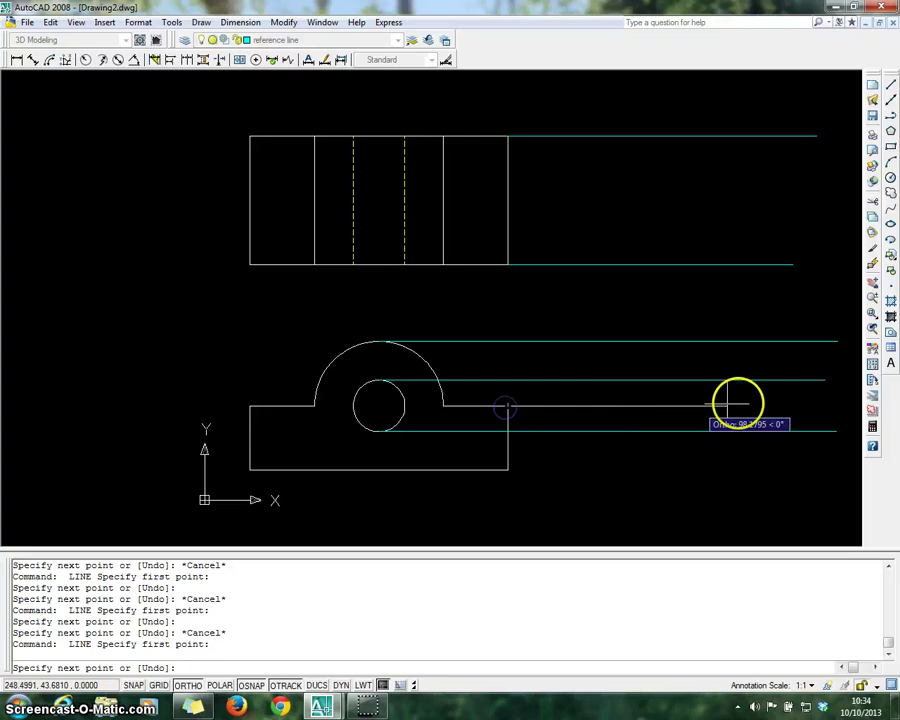
{"action": "left_click", "coordinate": [848, 399]}
{"action": "key", "text": "Escape"}
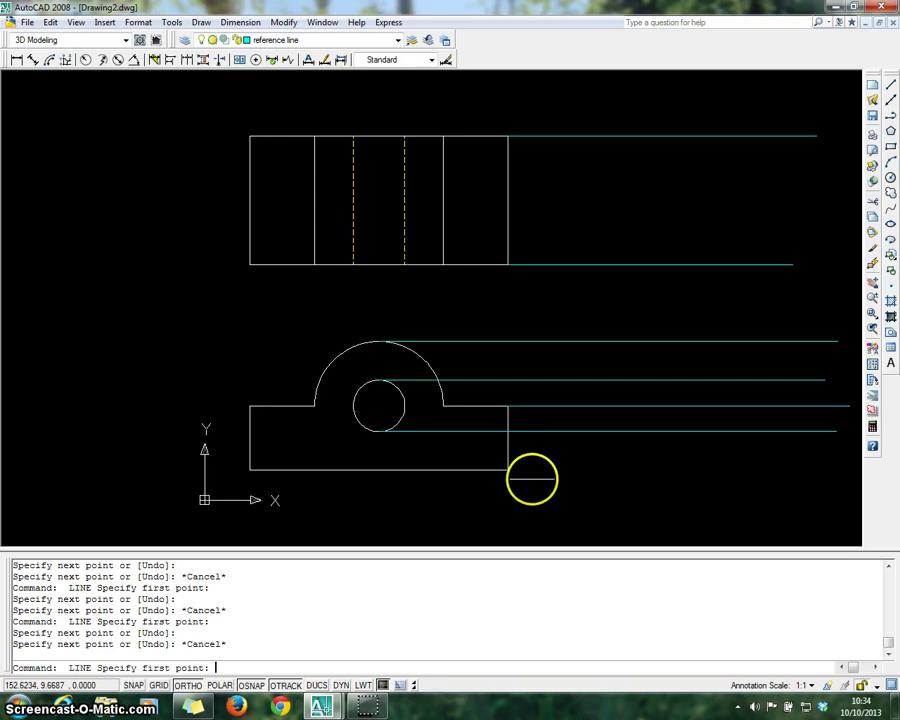
{"action": "left_click", "coordinate": [510, 468]}
{"action": "left_click", "coordinate": [831, 456]}
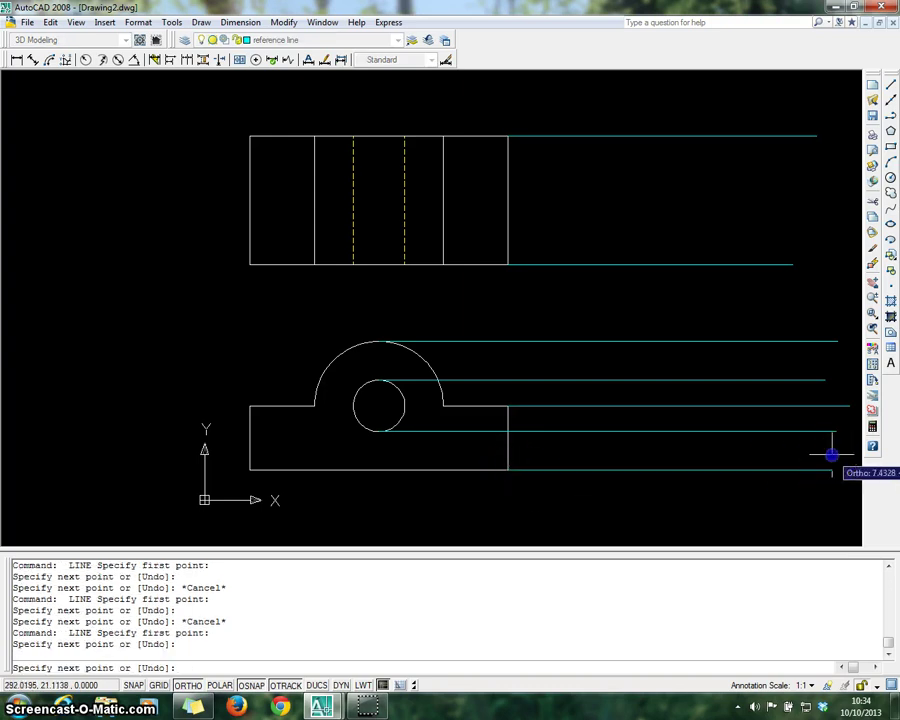
{"action": "key", "text": "Escape"}
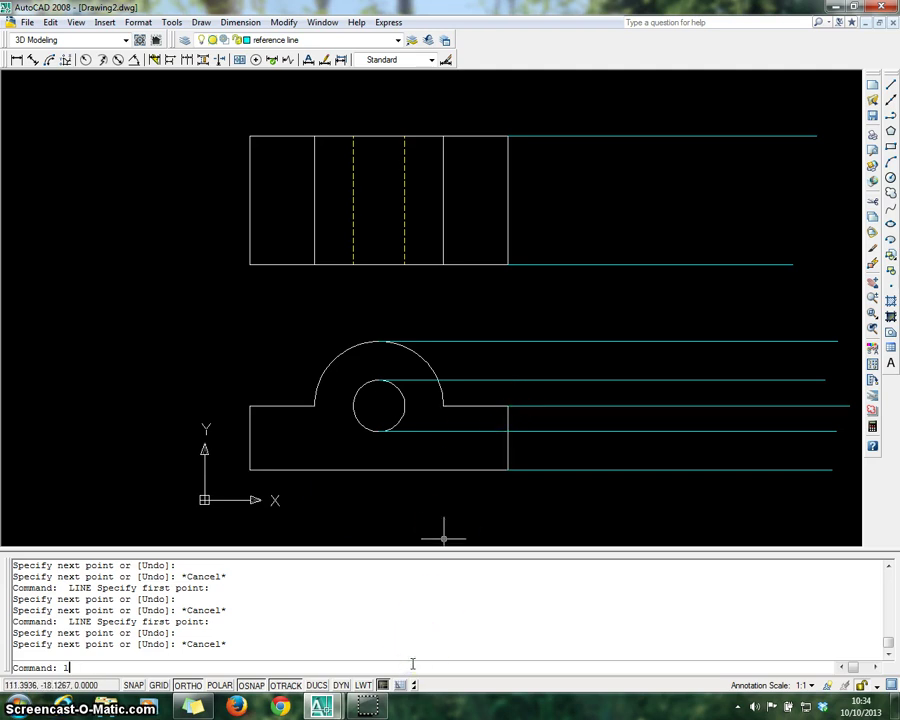
{"action": "key", "text": "Return"}
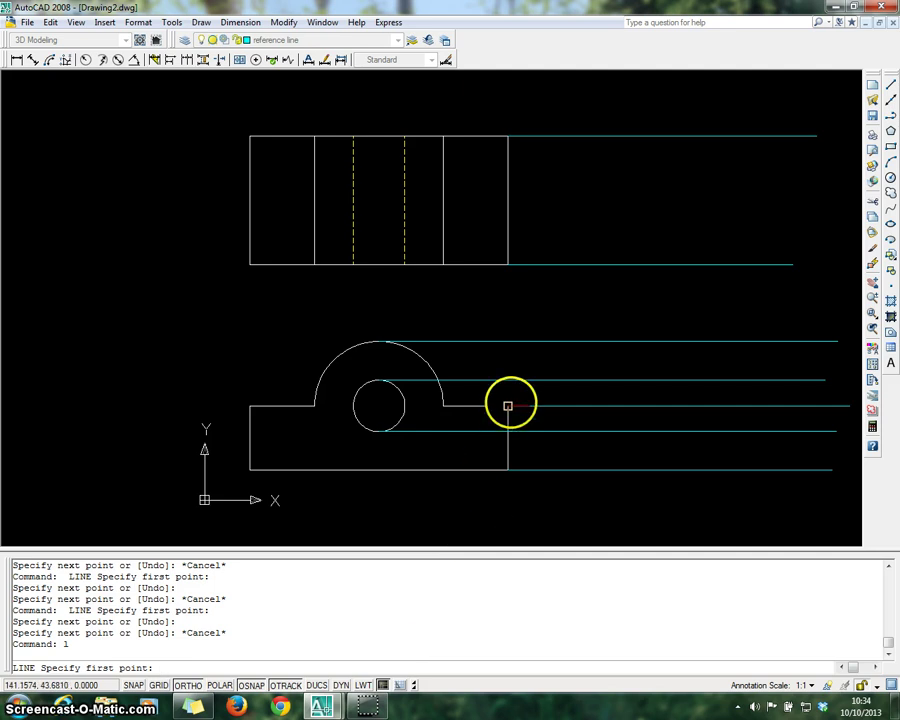
{"action": "left_click", "coordinate": [507, 405]}
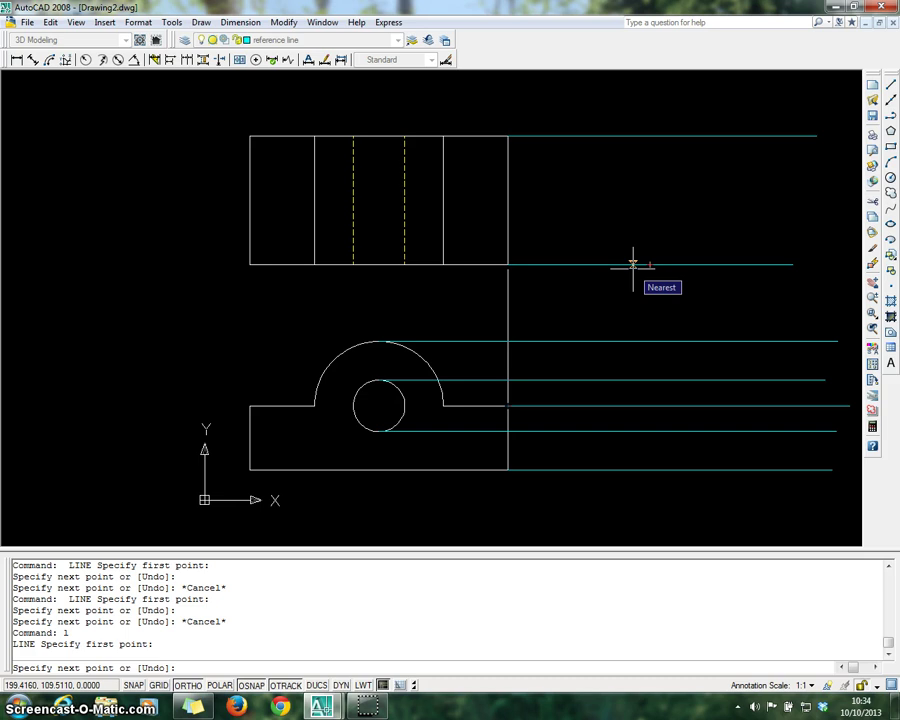
{"action": "key", "text": "F8"}
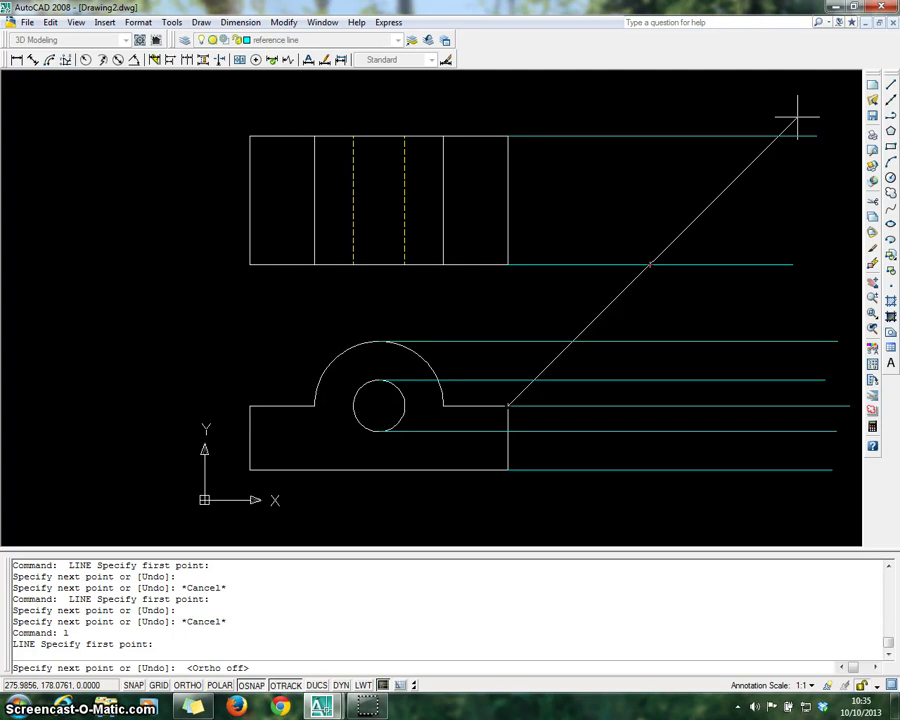
{"action": "key", "text": "F8"}
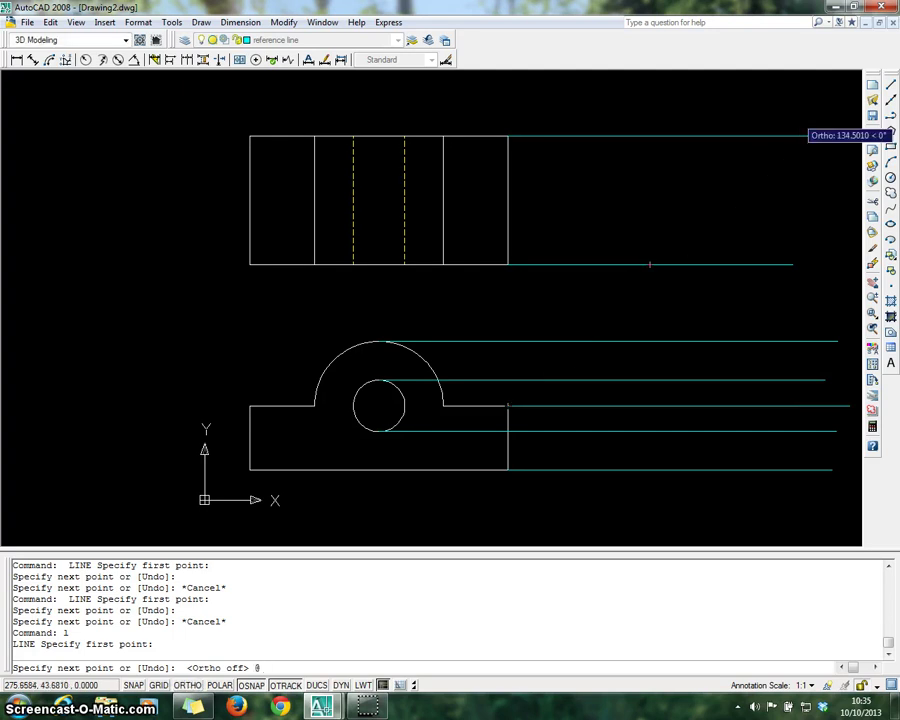
{"action": "type", "text": "@180<45"}
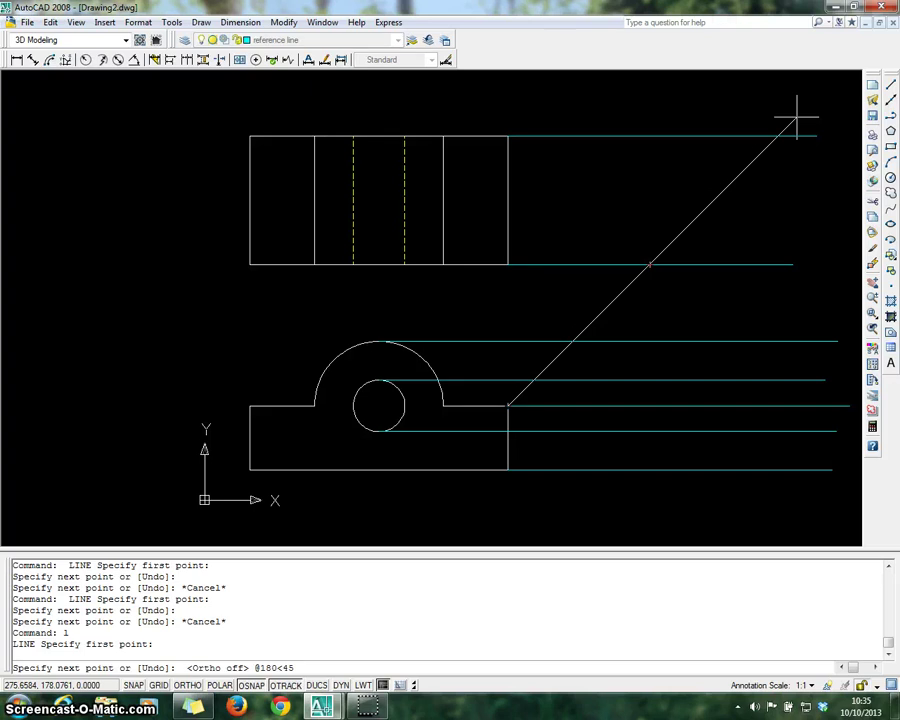
{"action": "key", "text": "Return"}
{"action": "key", "text": "Escape"}
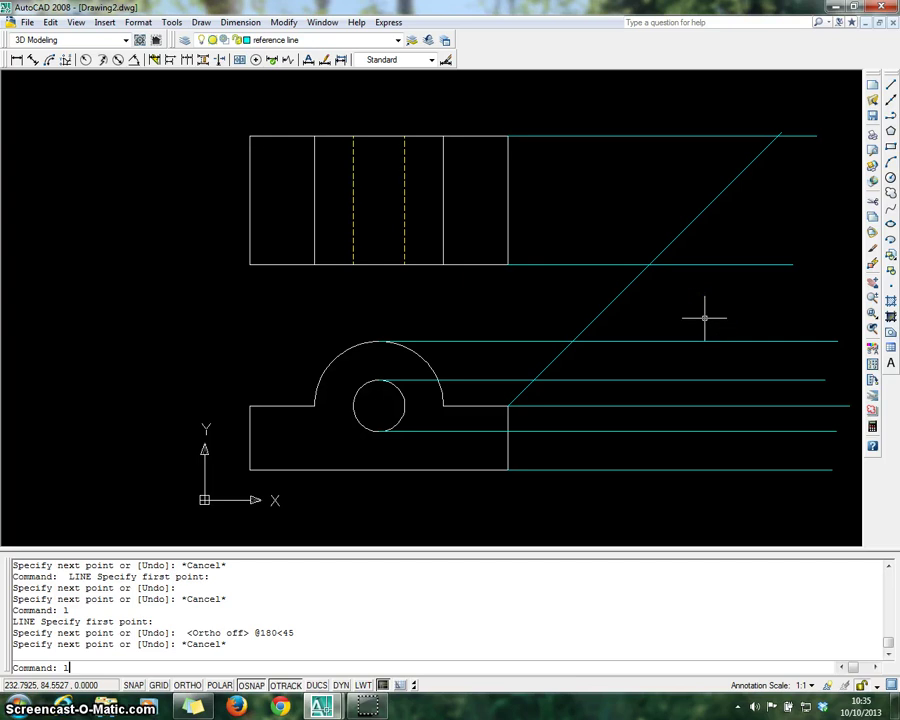
Step: With Ortho on, draw two vertical lines from the miter's intersections down past the front view
{"action": "key", "text": "Return"}
{"action": "key", "text": "F8"}
{"action": "left_click", "coordinate": [650, 264]}
{"action": "left_click", "coordinate": [650, 482]}
{"action": "key", "text": "Escape"}
{"action": "key", "text": "Return"}
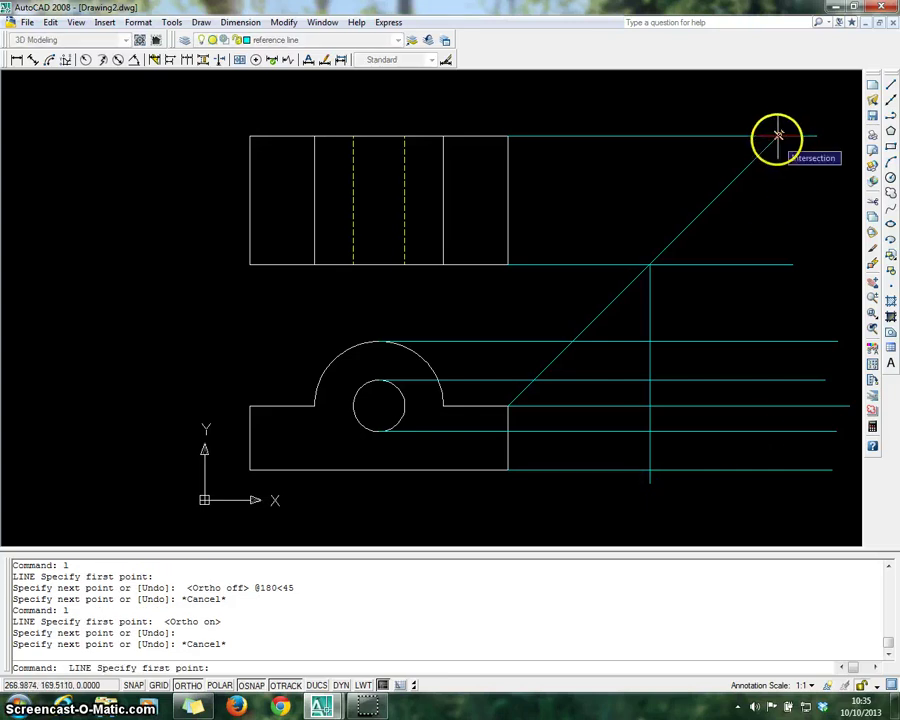
{"action": "left_click", "coordinate": [781, 132]}
{"action": "left_click", "coordinate": [776, 488]}
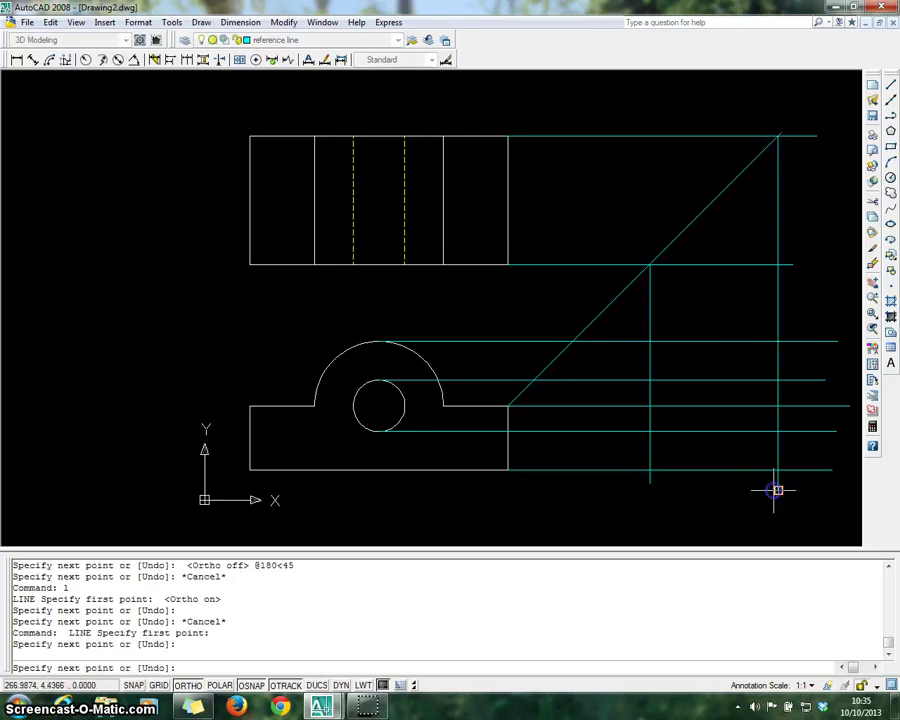
{"action": "key", "text": "Escape"}
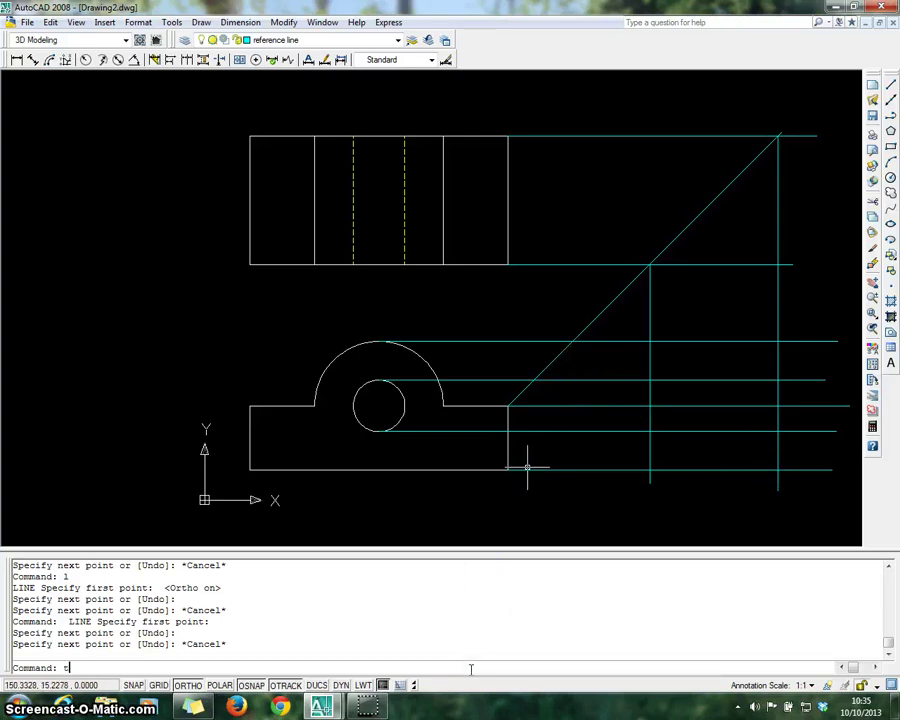
Step: Trim the projection lines between the views and around the miter corner
{"action": "type", "text": "trim"}
{"action": "key", "text": "Return"}
{"action": "key", "text": "Return"}
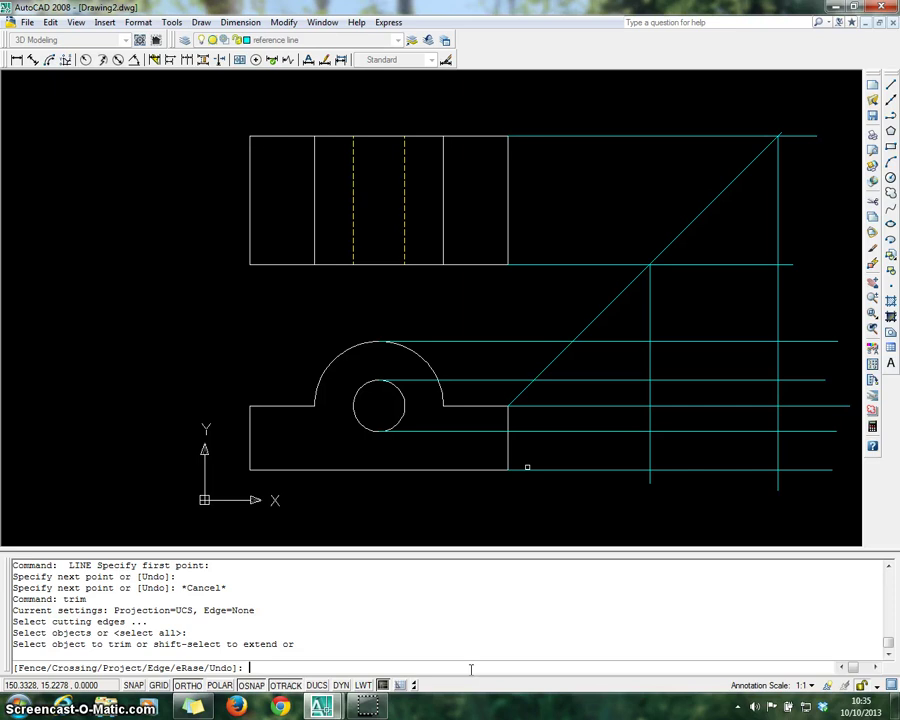
{"action": "left_click", "coordinate": [556, 119]}
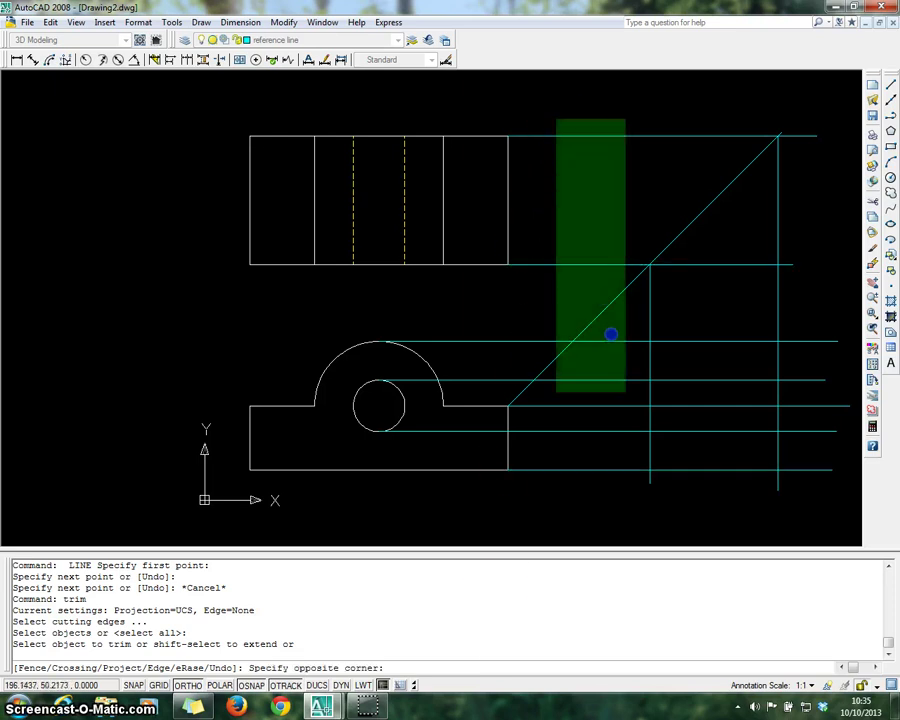
{"action": "left_click", "coordinate": [640, 530]}
{"action": "left_click", "coordinate": [605, 121]}
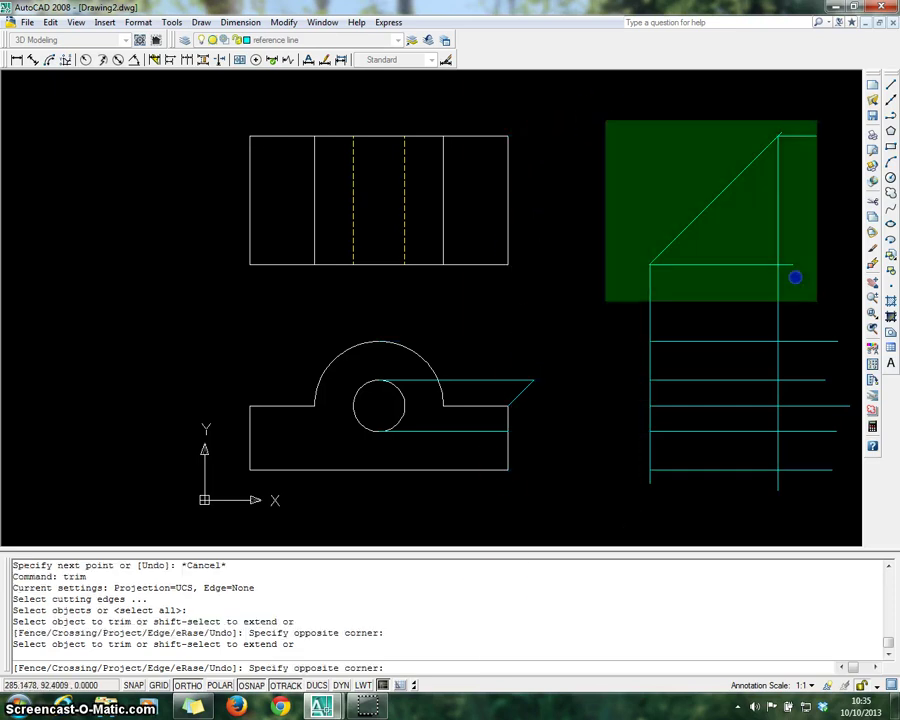
{"action": "left_click", "coordinate": [840, 326]}
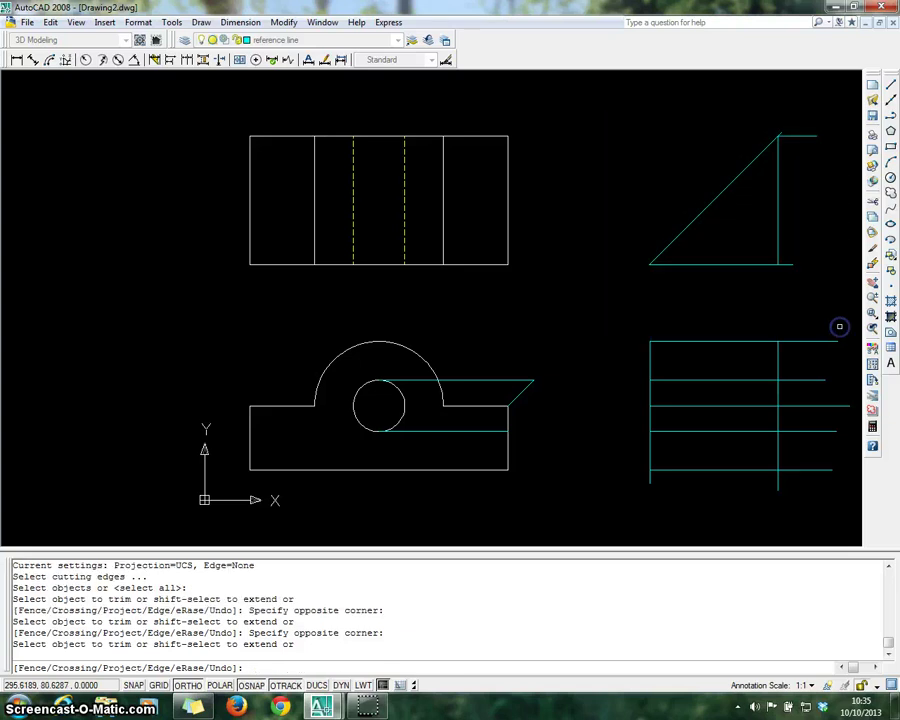
{"action": "key", "text": "Escape"}
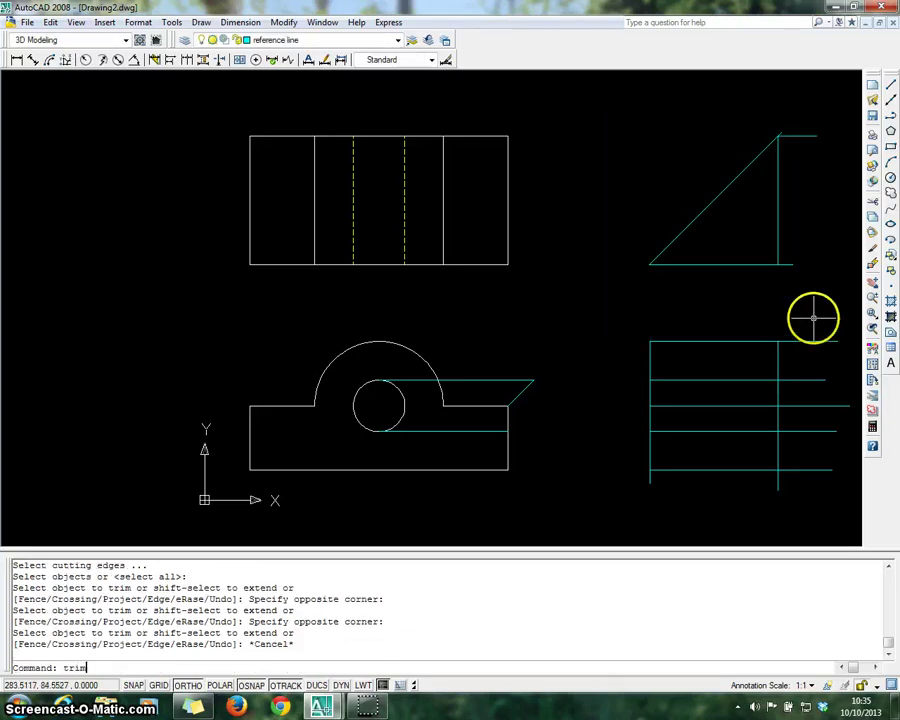
Step: Trim the remaining line ends to the right of and below the side view
{"action": "type", "text": "trim"}
{"action": "key", "text": "Return"}
{"action": "key", "text": "Return"}
{"action": "left_click", "coordinate": [840, 146]}
{"action": "mouse_move", "coordinate": [828, 221]}
{"action": "middle_mouse_down"}
{"action": "mouse_move", "coordinate": [779, 221]}
{"action": "mouse_move", "coordinate": [767, 206]}
{"action": "middle_mouse_up"}
{"action": "middle_click_drag", "start_coordinate": [787, 546], "coordinate": [787, 522]}
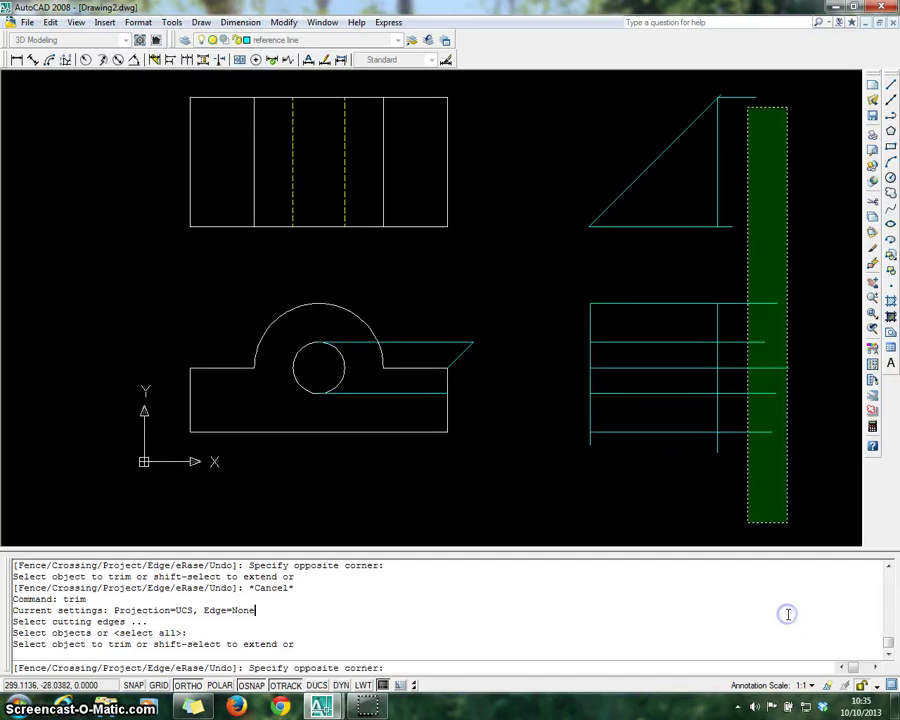
{"action": "left_click", "coordinate": [787, 478]}
{"action": "left_click", "coordinate": [780, 489]}
{"action": "left_click", "coordinate": [534, 441]}
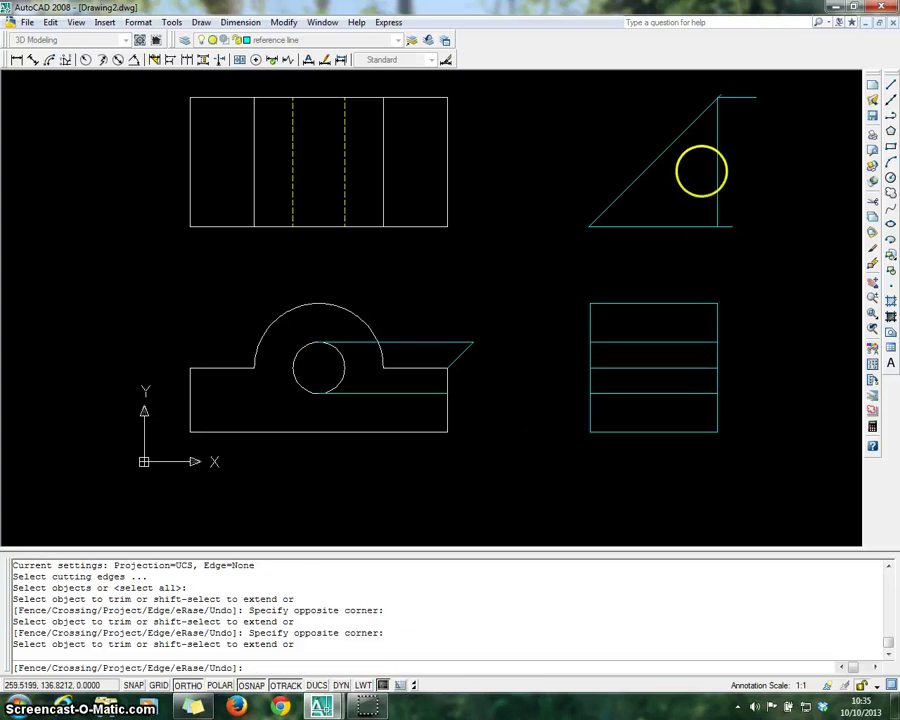
{"action": "key", "text": "Escape"}
Step: Erase the 45° construction triangle and leftover cyan projection lines, then select the side view
{"action": "left_click", "coordinate": [572, 94]}
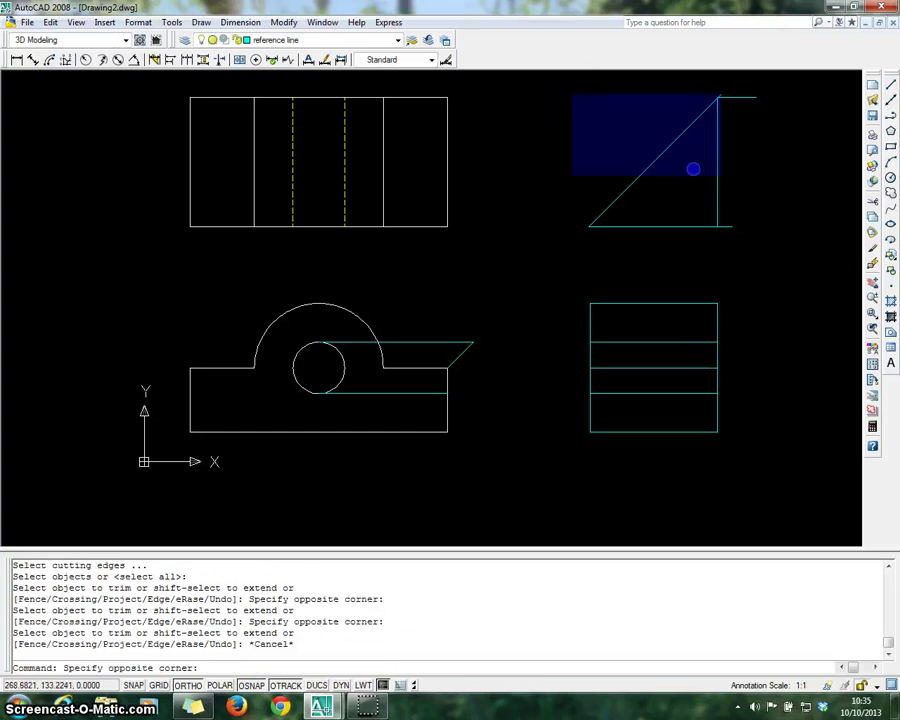
{"action": "left_click", "coordinate": [809, 256]}
{"action": "key", "text": "Delete"}
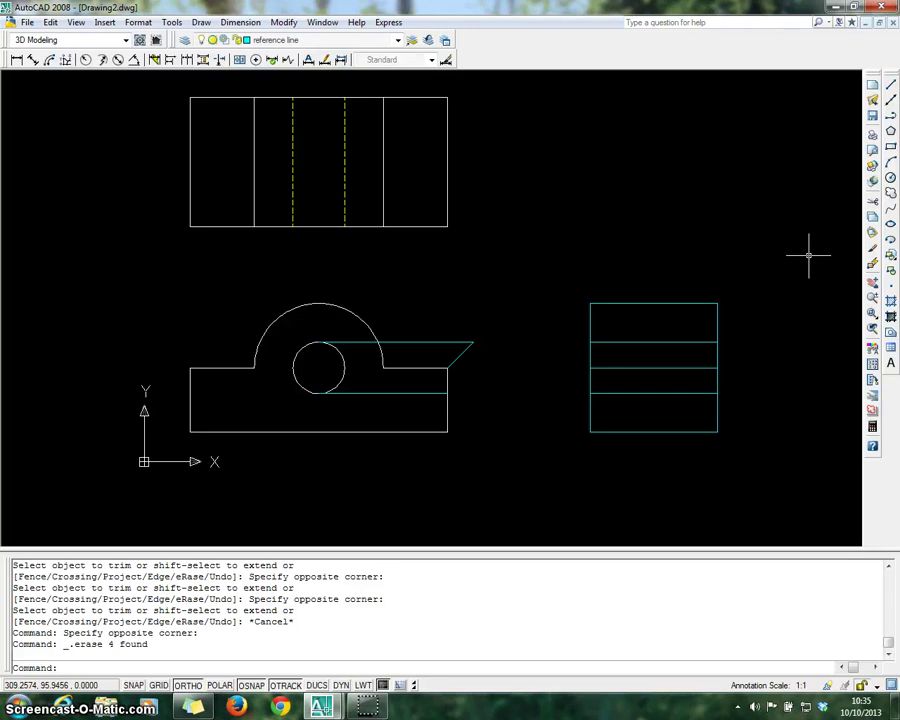
{"action": "left_click", "coordinate": [470, 326]}
{"action": "left_click", "coordinate": [461, 333]}
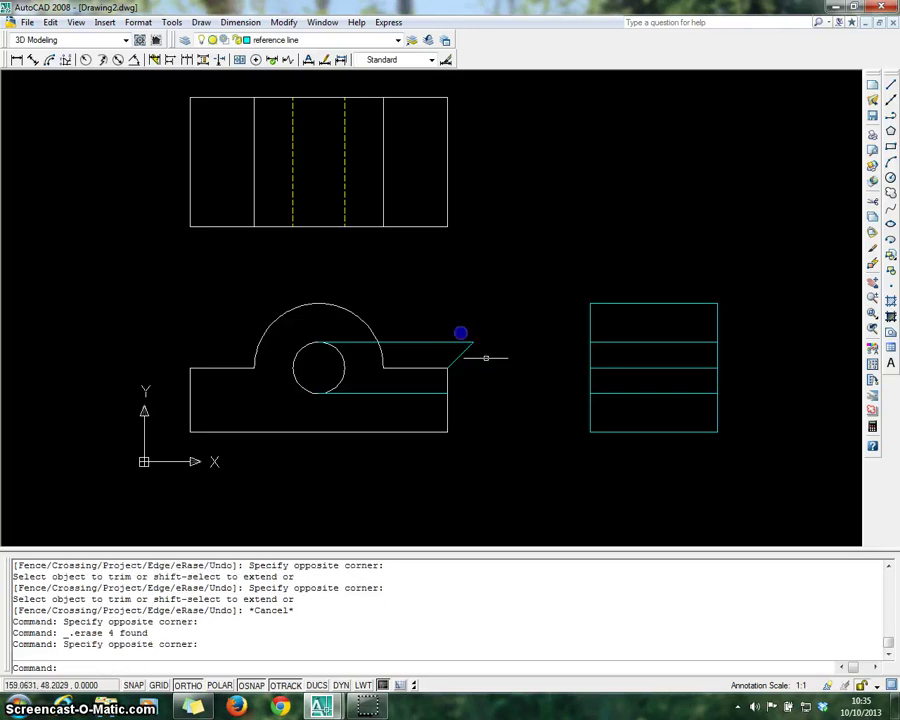
{"action": "left_click", "coordinate": [483, 357]}
{"action": "left_click", "coordinate": [450, 321]}
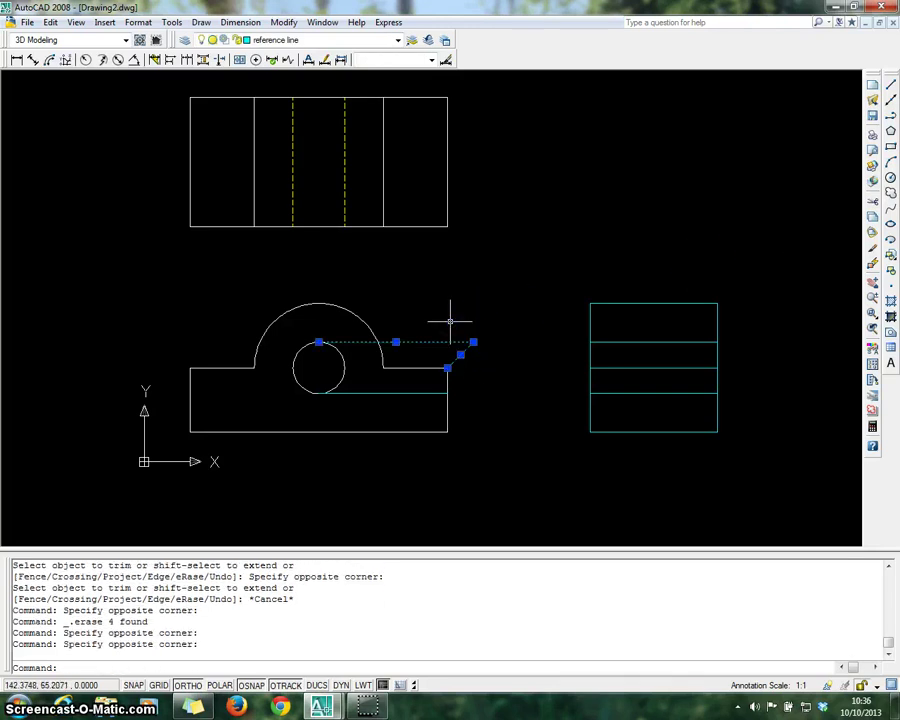
{"action": "key", "text": "Delete"}
{"action": "left_click", "coordinate": [396, 392]}
{"action": "key", "text": "Delete"}
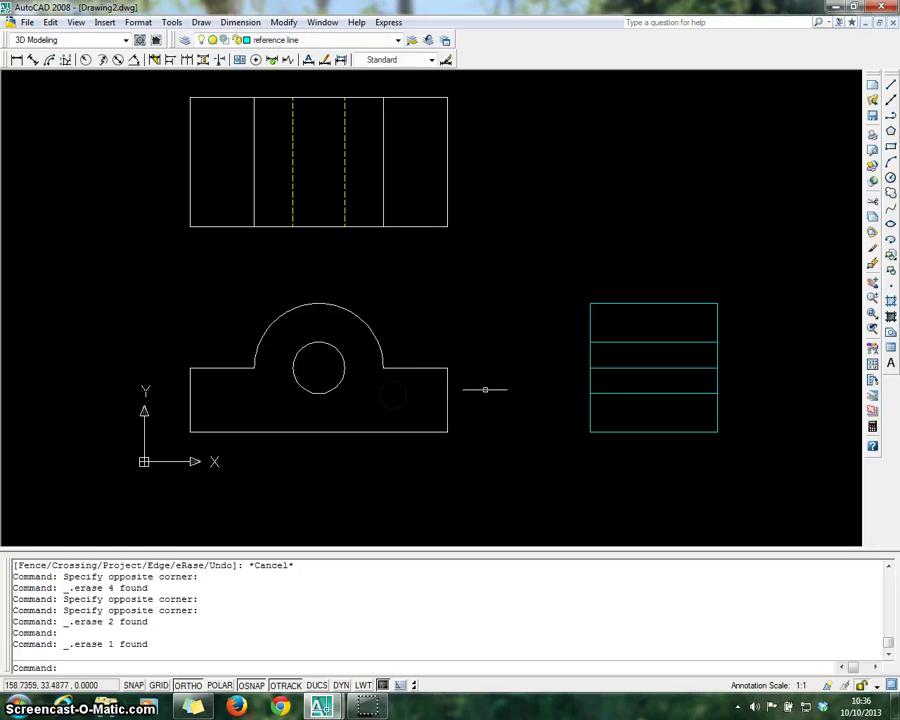
{"action": "left_click", "coordinate": [558, 273]}
{"action": "left_click", "coordinate": [747, 456]}
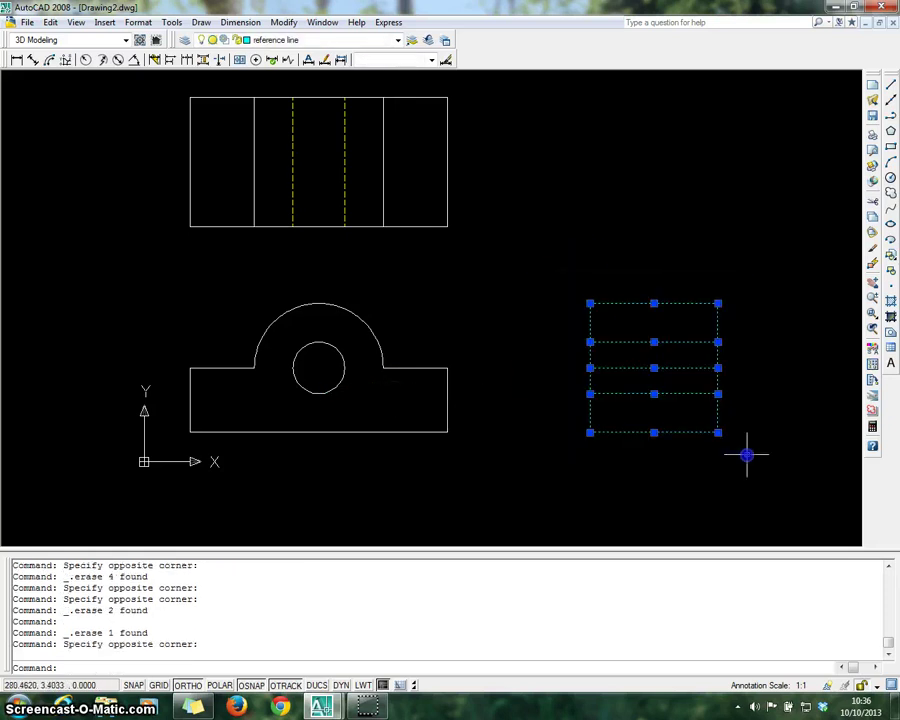
Step: Put the side-view rectangle on the object layer
{"action": "left_click", "coordinate": [397, 40]}
{"action": "left_click", "coordinate": [335, 86]}
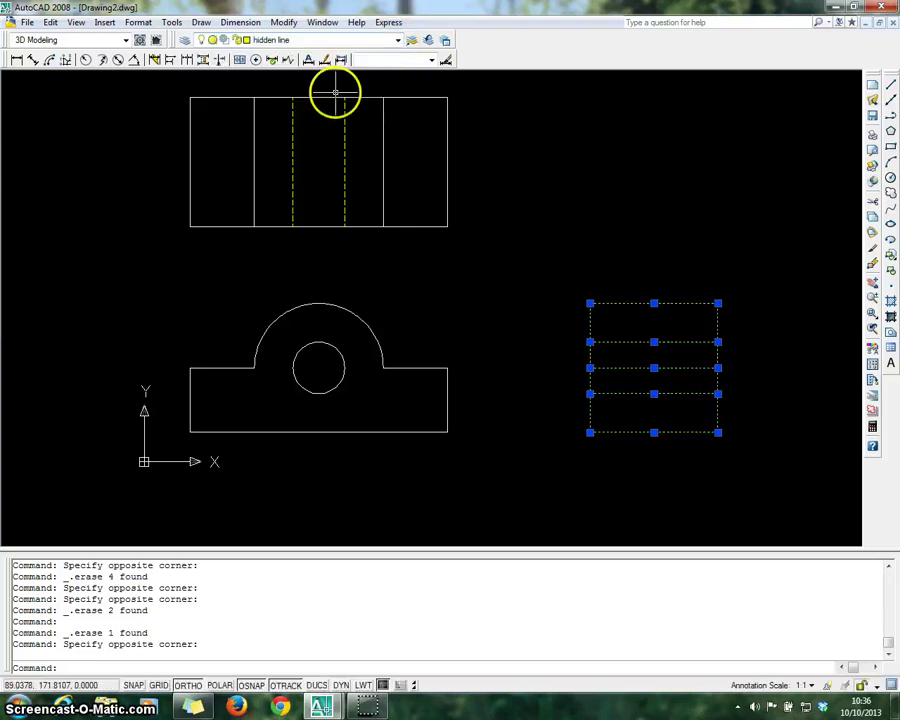
{"action": "left_click", "coordinate": [397, 40]}
{"action": "left_click", "coordinate": [345, 100]}
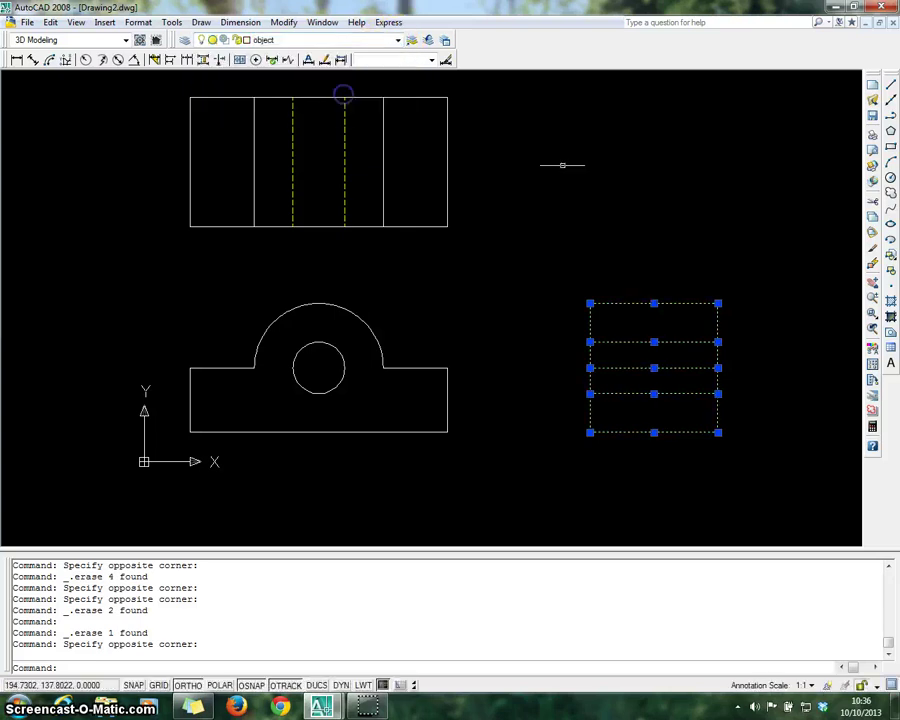
{"action": "key", "text": "Escape"}
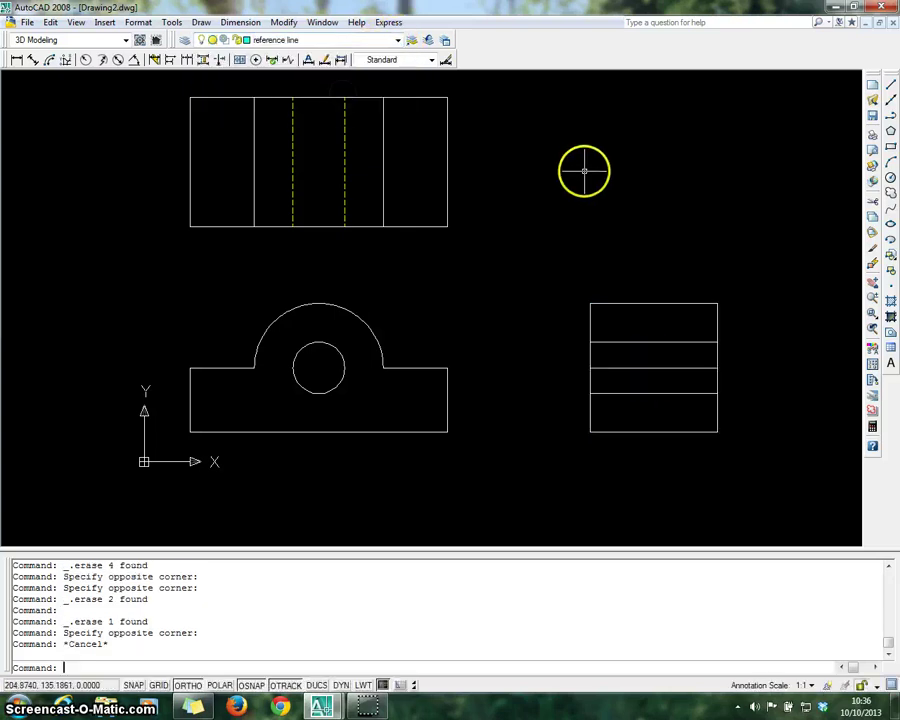
Step: Move the side view's two inner horizontal lines to the yellow dashed hidden line layer
{"action": "left_click", "coordinate": [639, 343]}
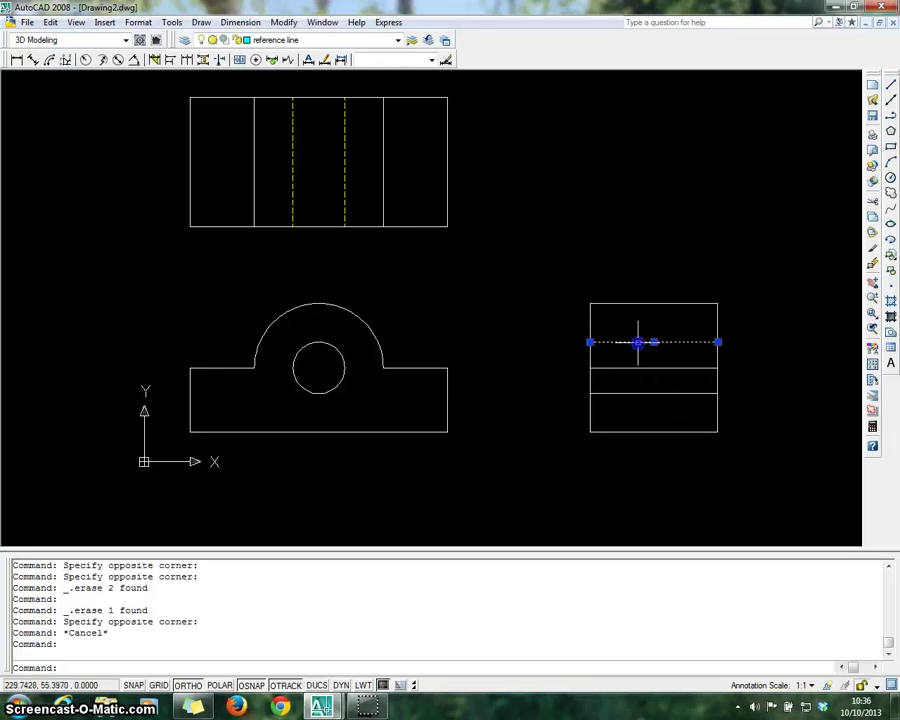
{"action": "left_click", "coordinate": [633, 393]}
{"action": "left_click", "coordinate": [397, 41]}
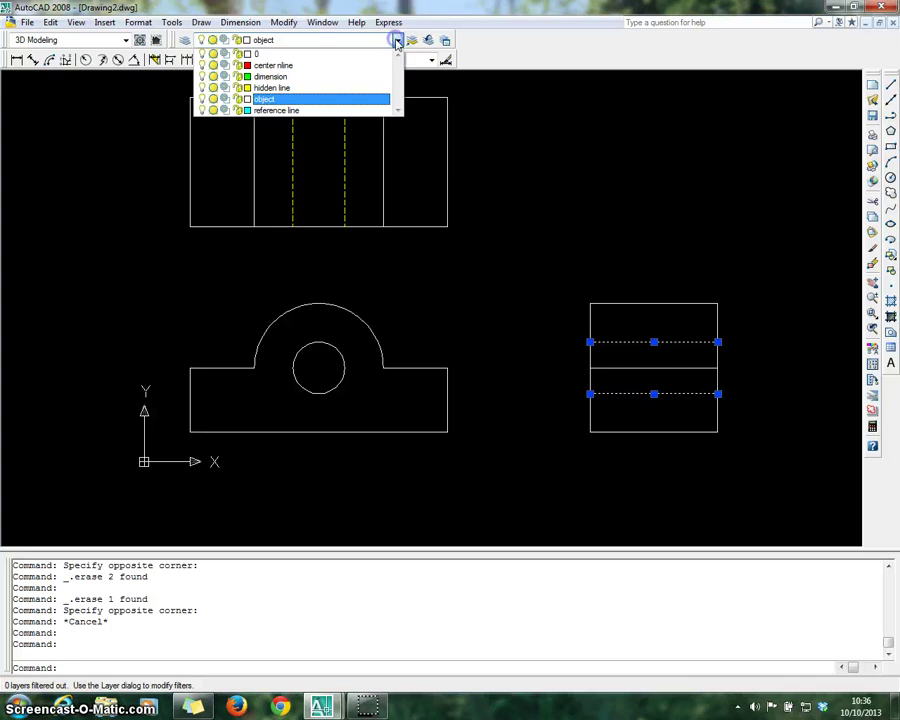
{"action": "left_click", "coordinate": [265, 88]}
{"action": "key", "text": "Escape"}
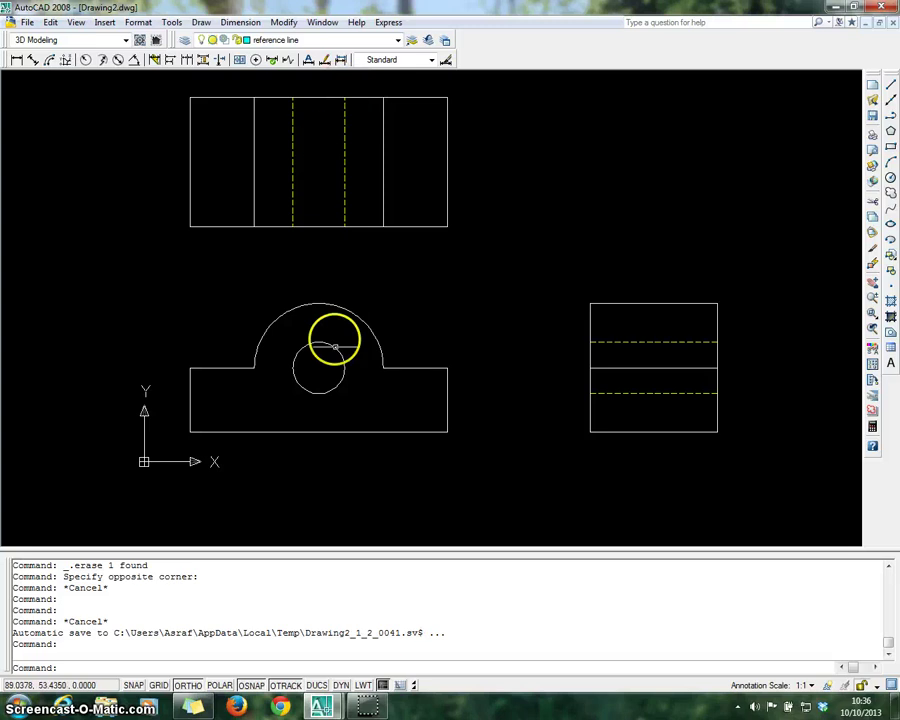
{"action": "key", "text": "Escape"}
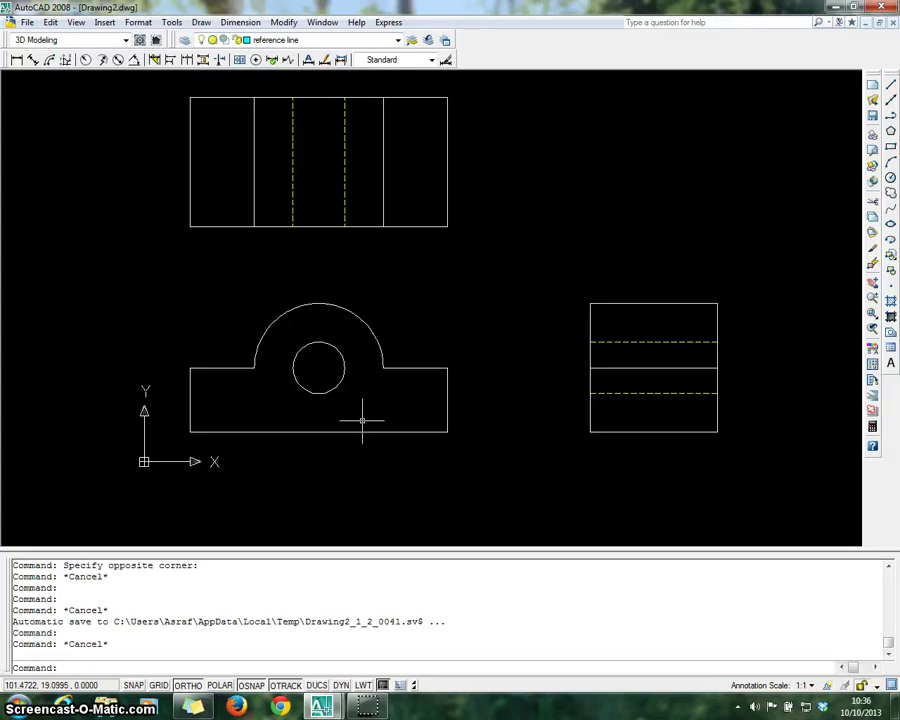
{"action": "key", "text": "Return"}
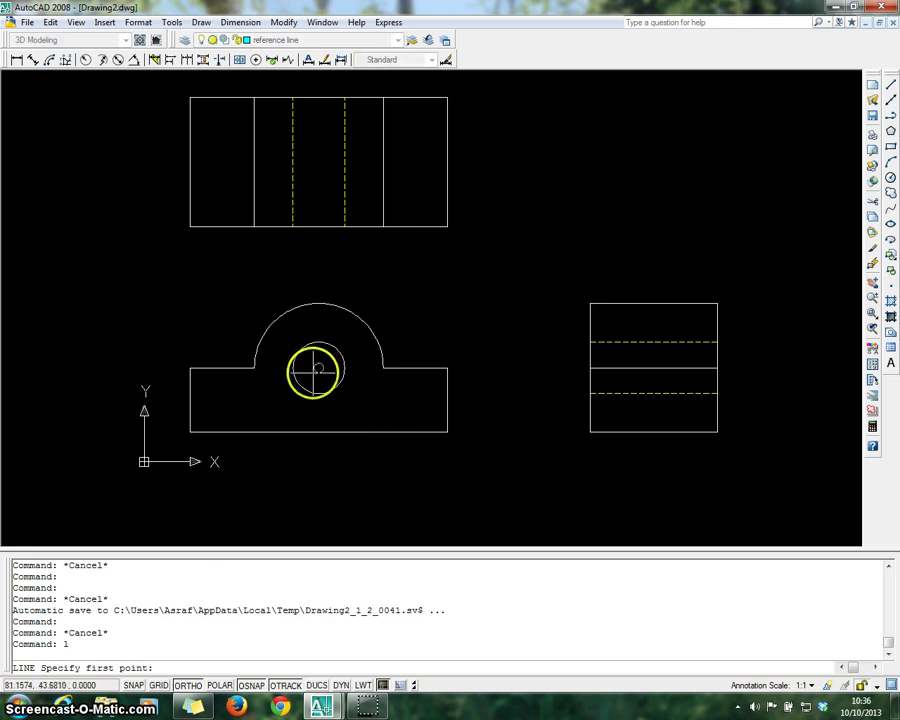
Step: Draw a vertical line through the hole centre and horizontal lines across the arc toward the side view
{"action": "left_click", "coordinate": [318, 370]}
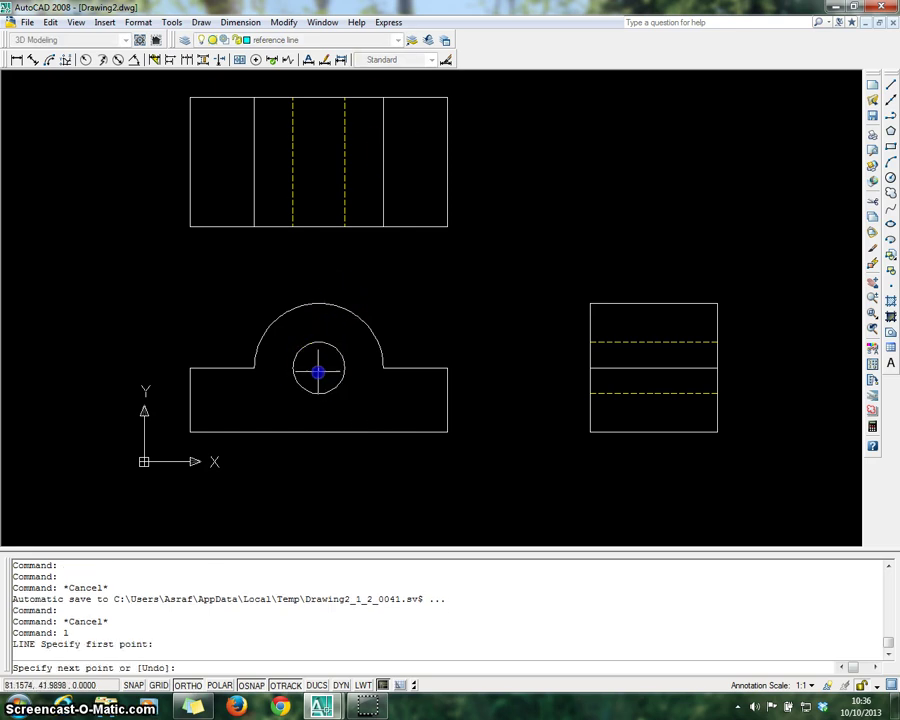
{"action": "left_click", "coordinate": [318, 97]}
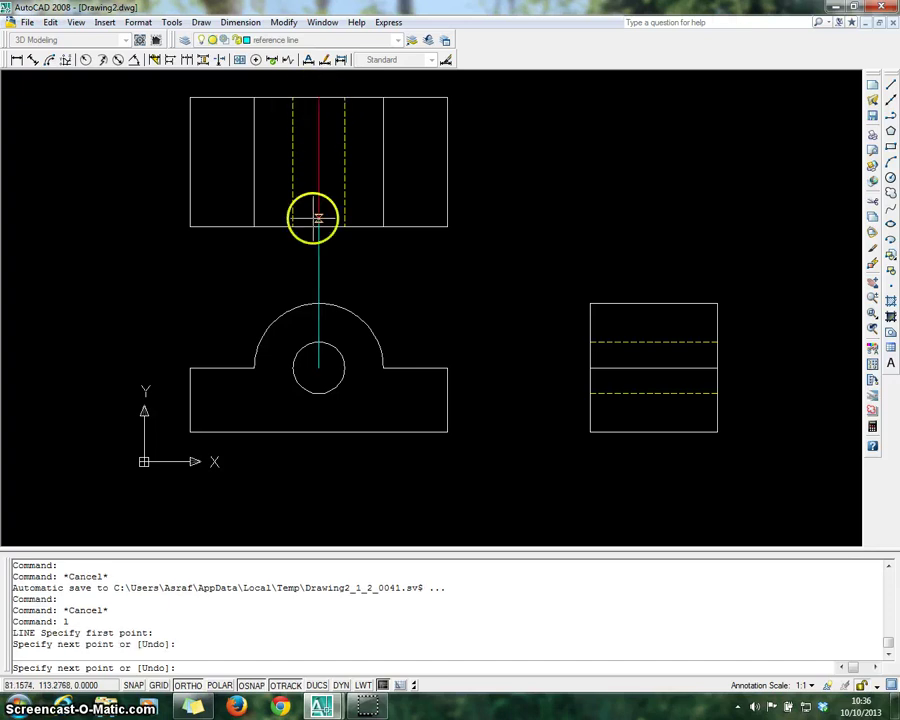
{"action": "left_click", "coordinate": [318, 432]}
{"action": "key", "text": "Escape"}
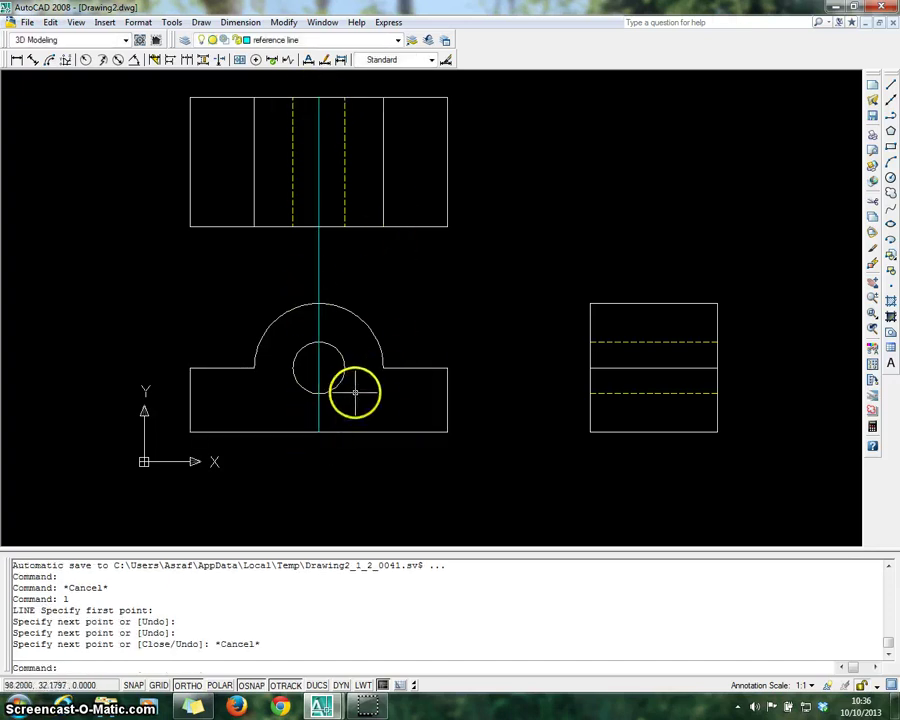
{"action": "key", "text": "Return"}
{"action": "left_click", "coordinate": [254, 368]}
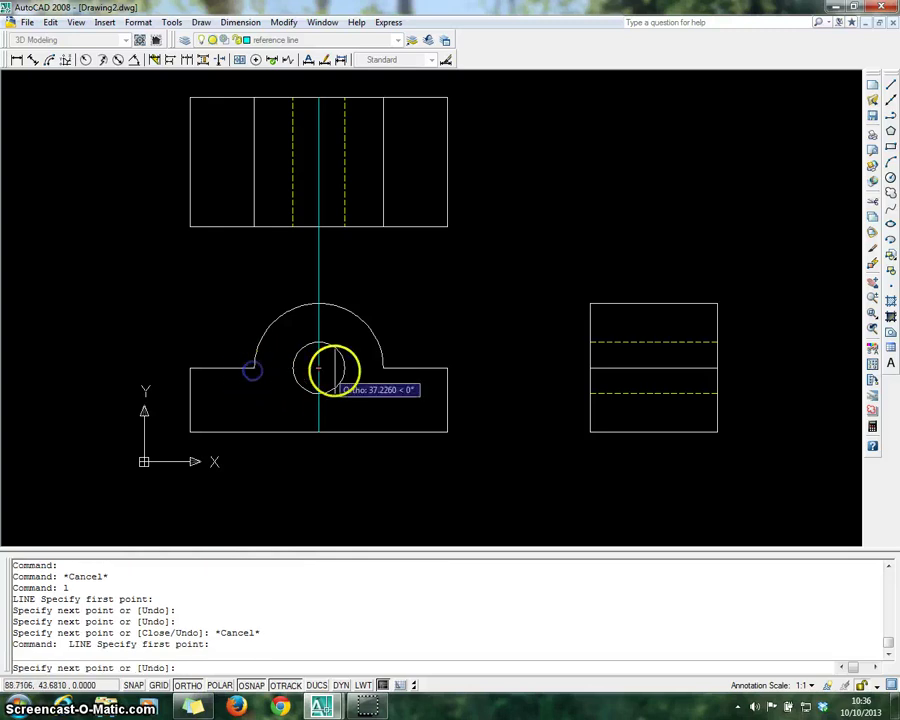
{"action": "left_click", "coordinate": [382, 368]}
{"action": "key", "text": "Escape"}
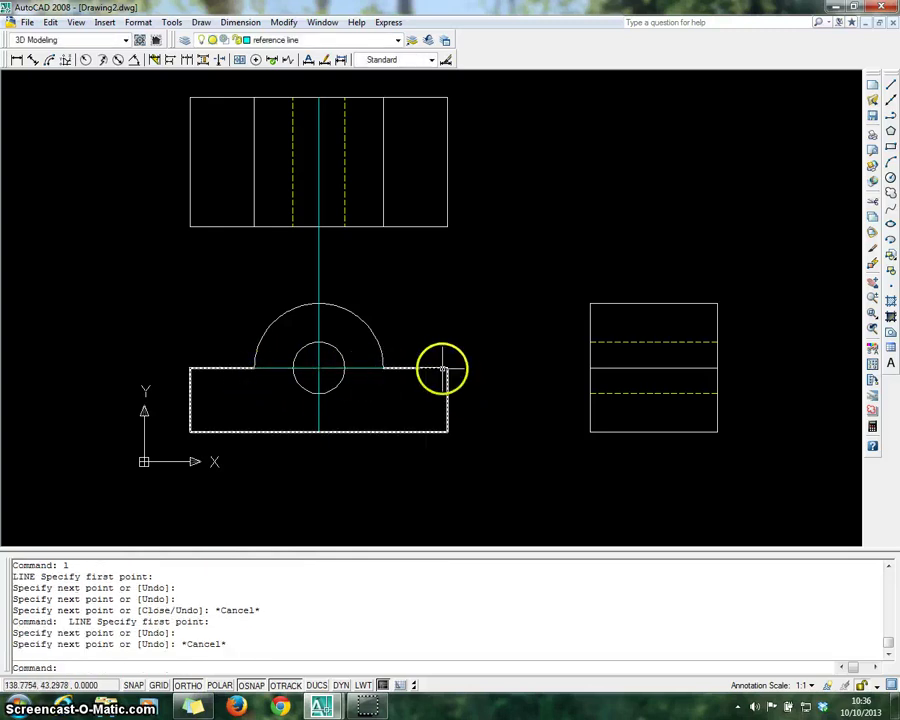
{"action": "key", "text": "Return"}
{"action": "left_click", "coordinate": [447, 368]}
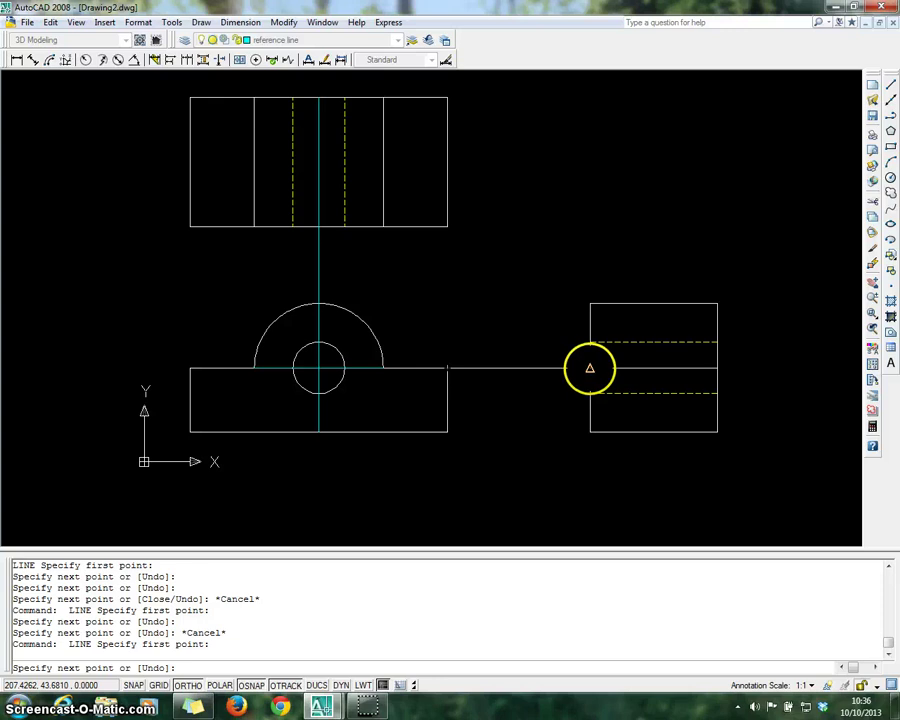
{"action": "key", "text": "Escape"}
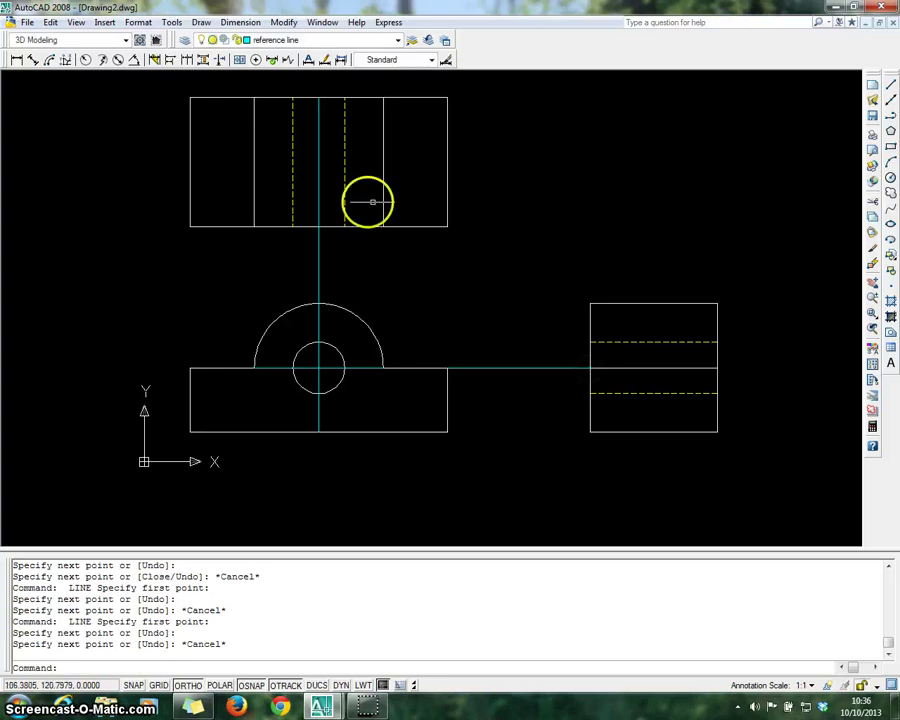
Step: Move the vertical, arc and long horizontal lines onto the centre line layer
{"action": "left_click", "coordinate": [319, 261]}
{"action": "left_click", "coordinate": [277, 368]}
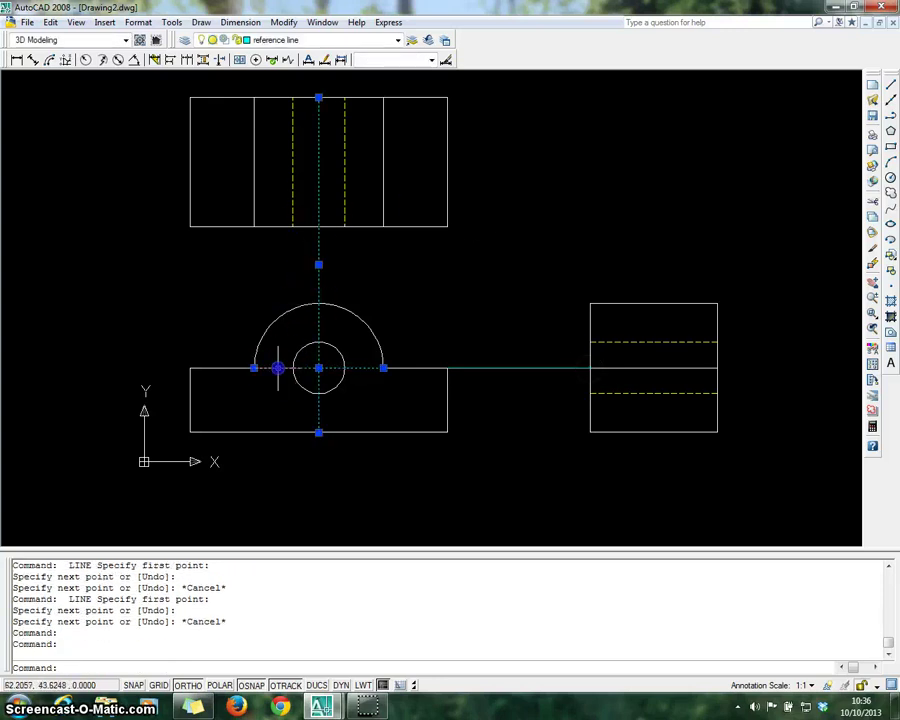
{"action": "left_click", "coordinate": [475, 368]}
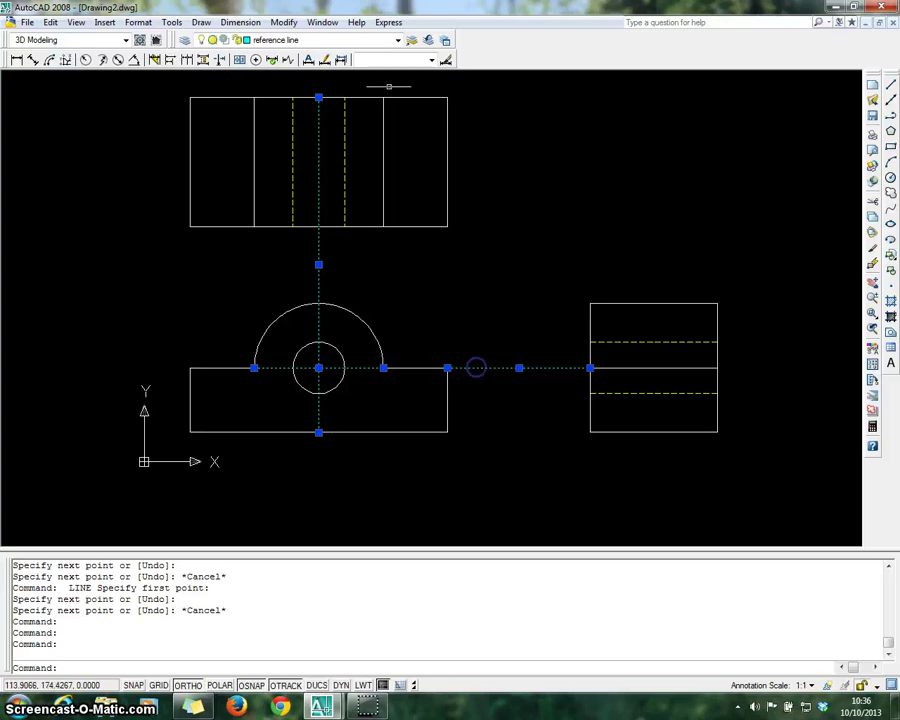
{"action": "left_click", "coordinate": [397, 41]}
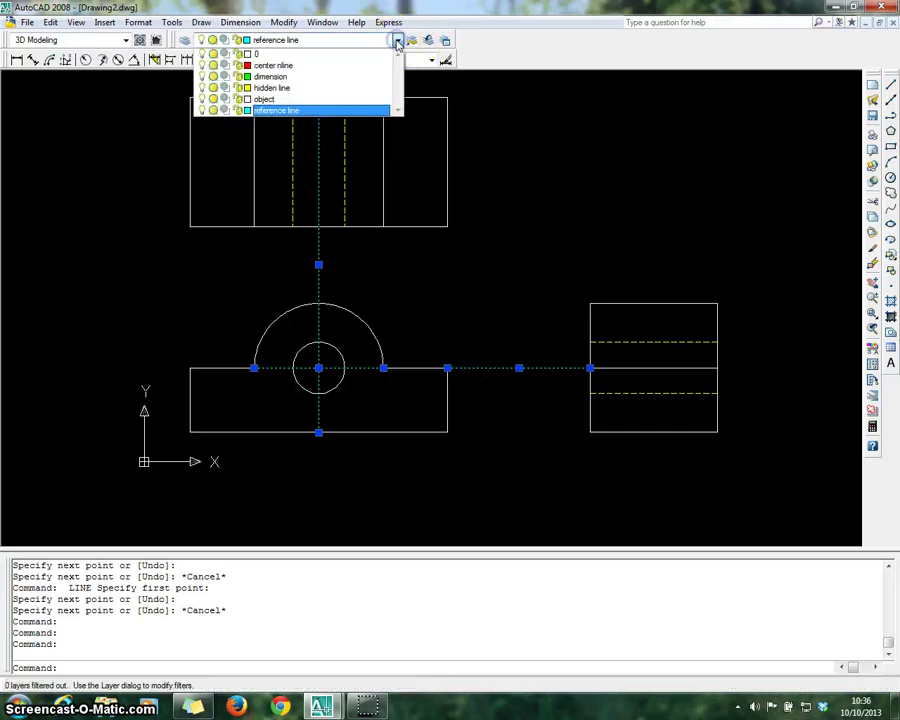
{"action": "left_click", "coordinate": [354, 66]}
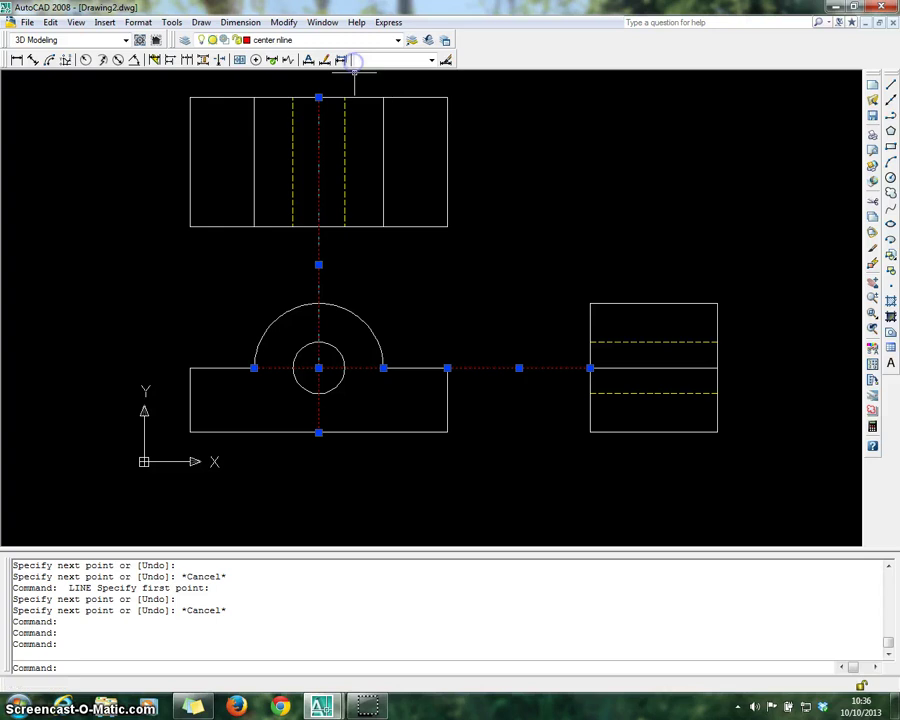
{"action": "key", "text": "Escape"}
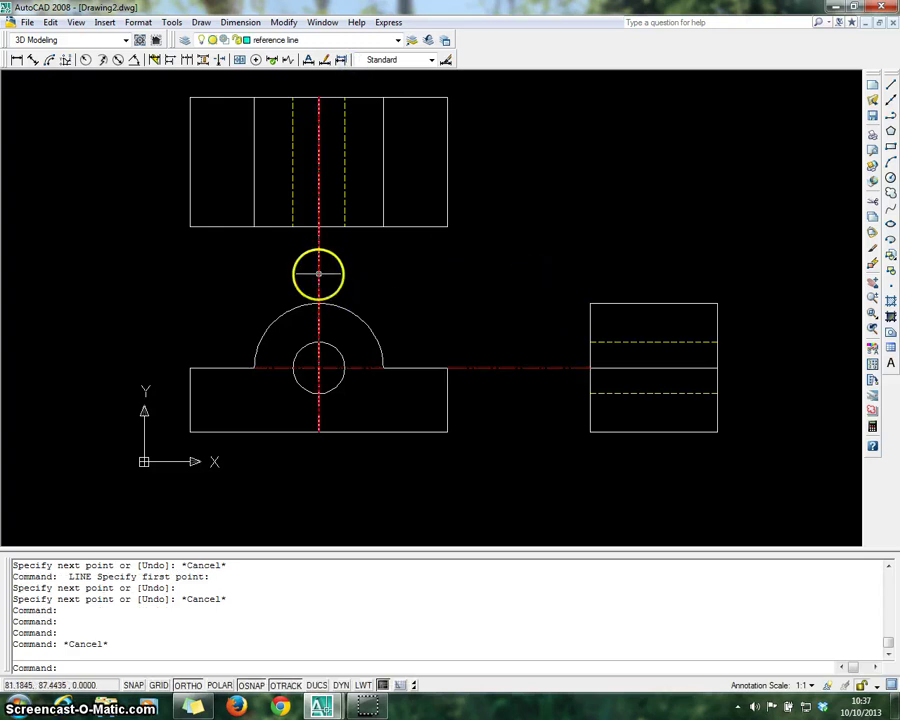
Step: Erase the vertical red centre line and the cyan reference line beneath it
{"action": "left_click", "coordinate": [318, 266]}
{"action": "key", "text": "Delete"}
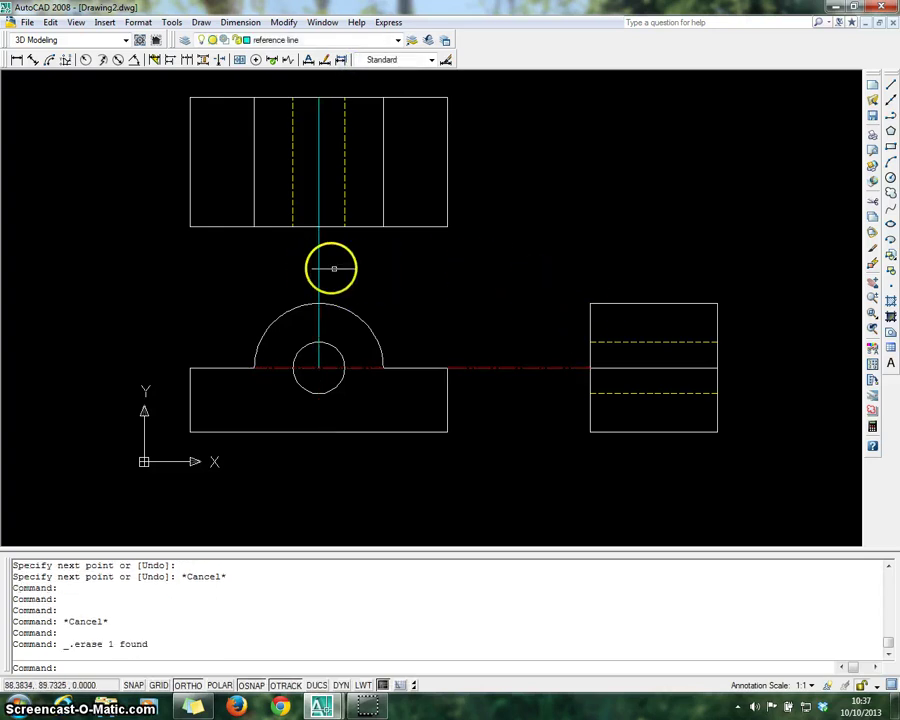
{"action": "left_click", "coordinate": [318, 270]}
{"action": "key", "text": "Delete"}
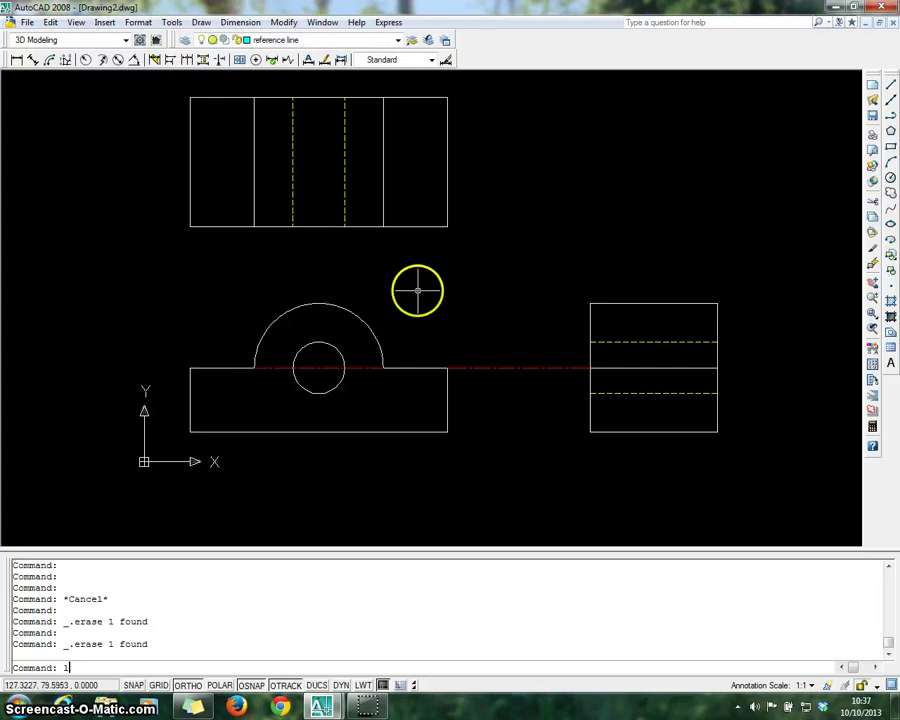
{"action": "key", "text": "Return"}
{"action": "left_click", "coordinate": [319, 367]}
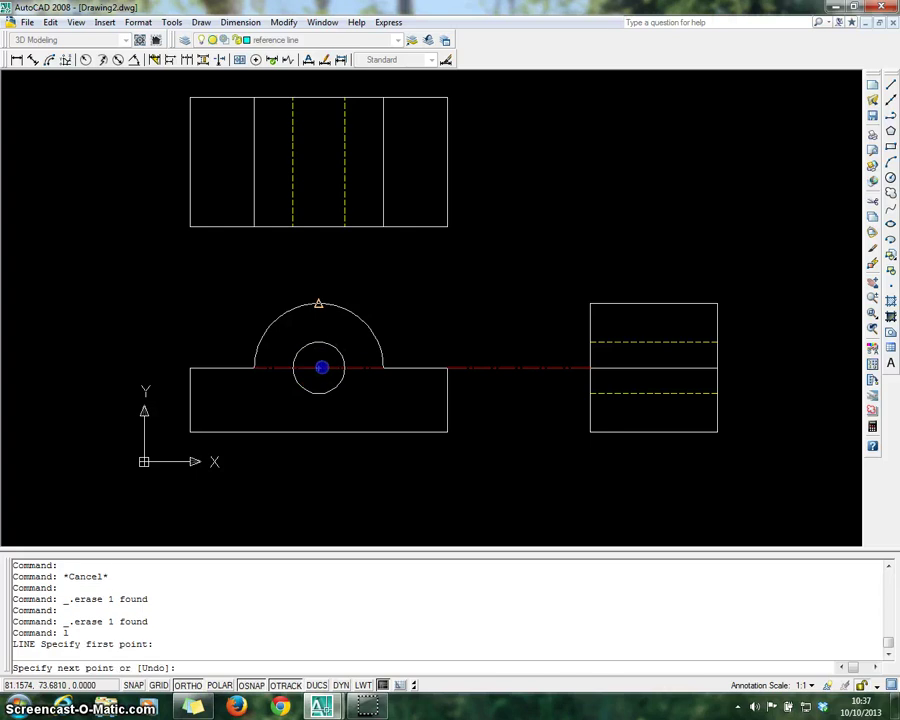
{"action": "key", "text": "Escape"}
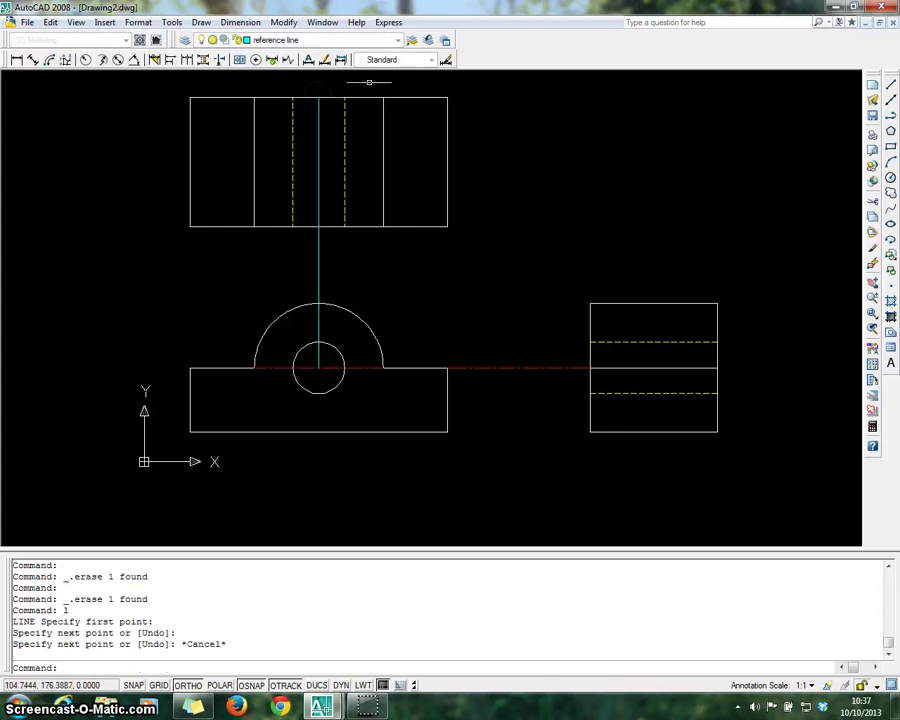
Step: Put the top view's reference line on center nline and make center nline current
{"action": "left_click", "coordinate": [316, 151]}
{"action": "left_click", "coordinate": [321, 154]}
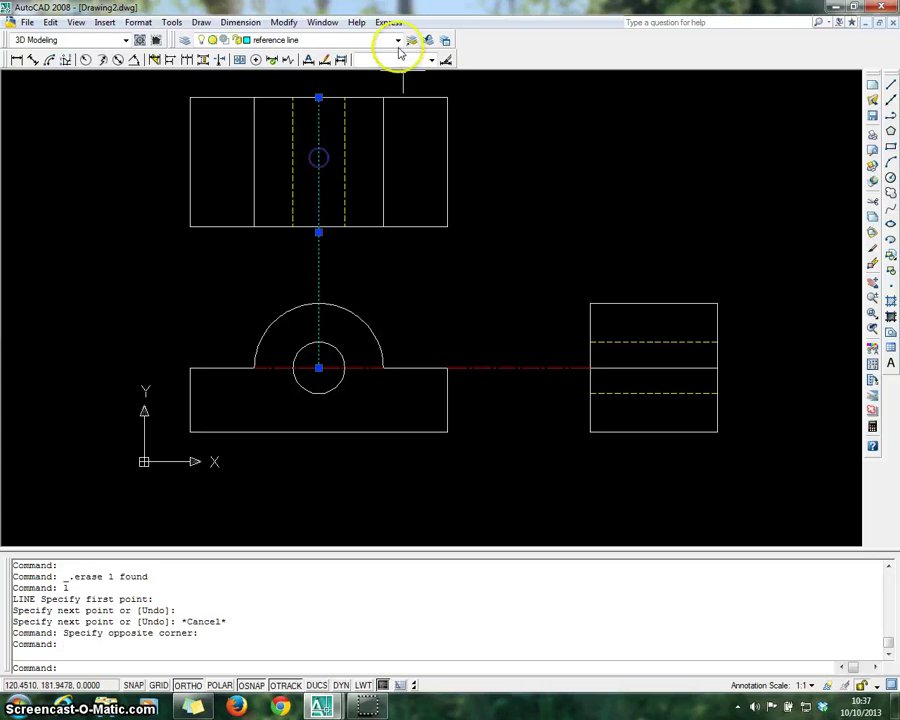
{"action": "left_click", "coordinate": [397, 40]}
{"action": "left_click", "coordinate": [367, 66]}
{"action": "key", "text": "Escape"}
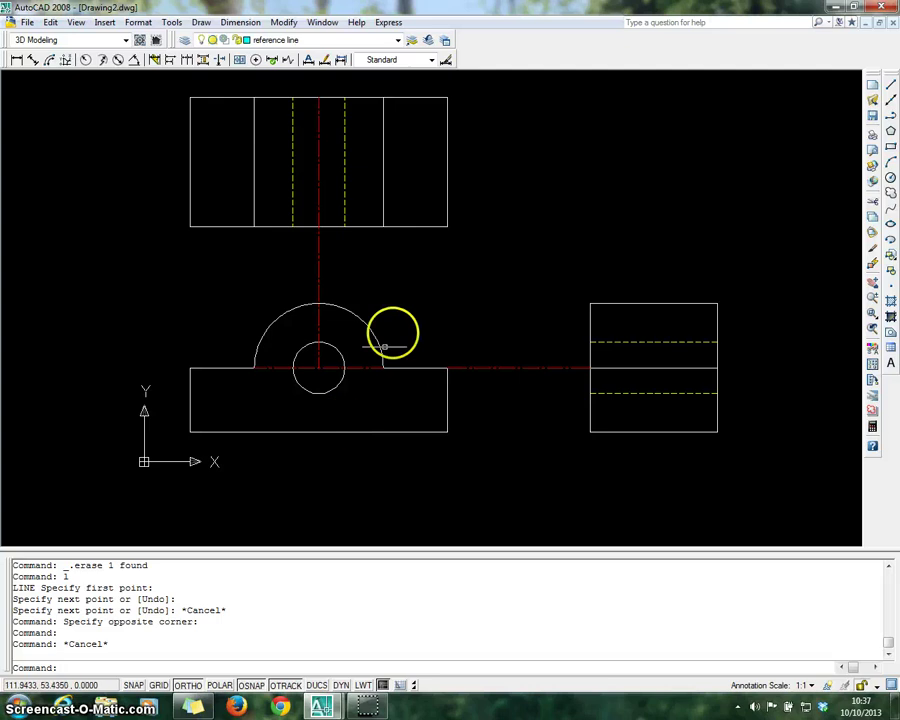
{"action": "left_click", "coordinate": [397, 40]}
{"action": "left_click", "coordinate": [358, 64]}
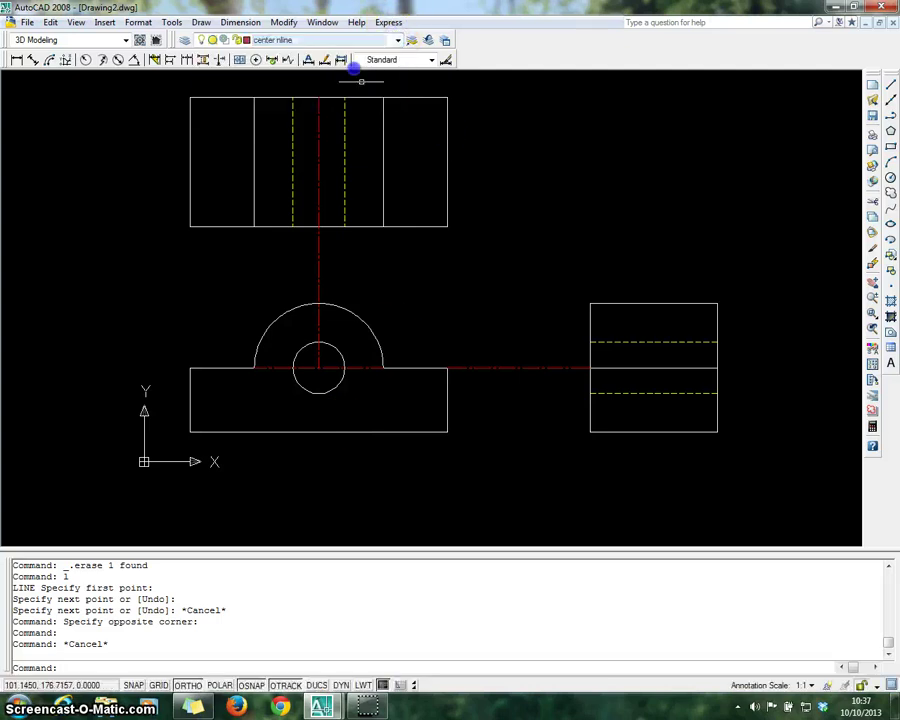
{"action": "key", "text": "Escape"}
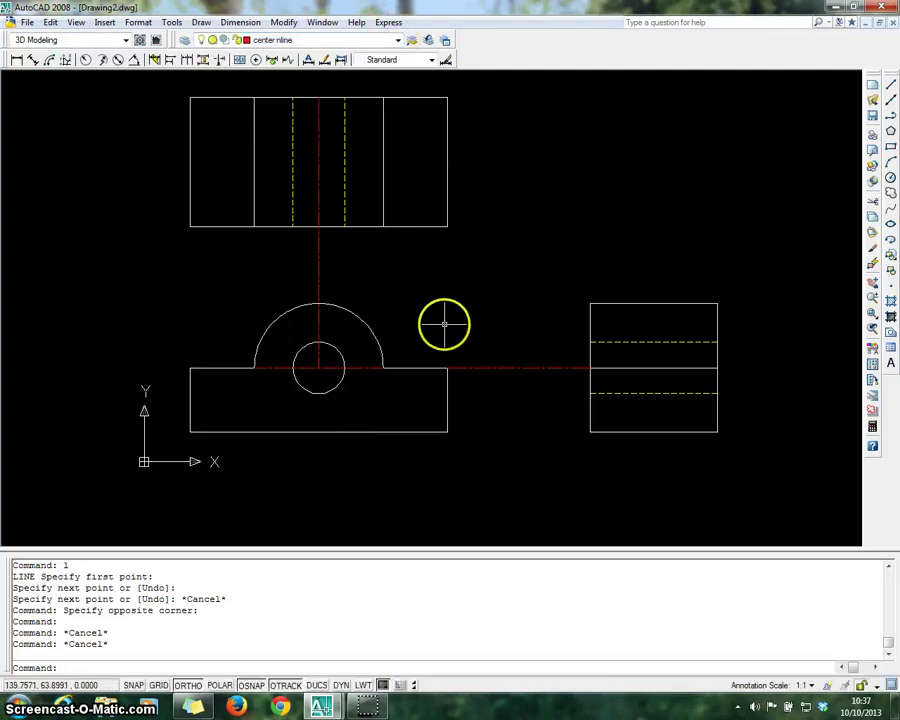
Step: Abandon the started line and undo it along with the current layer change
{"action": "type", "text": "l"}
{"action": "key", "text": "Return"}
{"action": "left_click", "coordinate": [318, 367]}
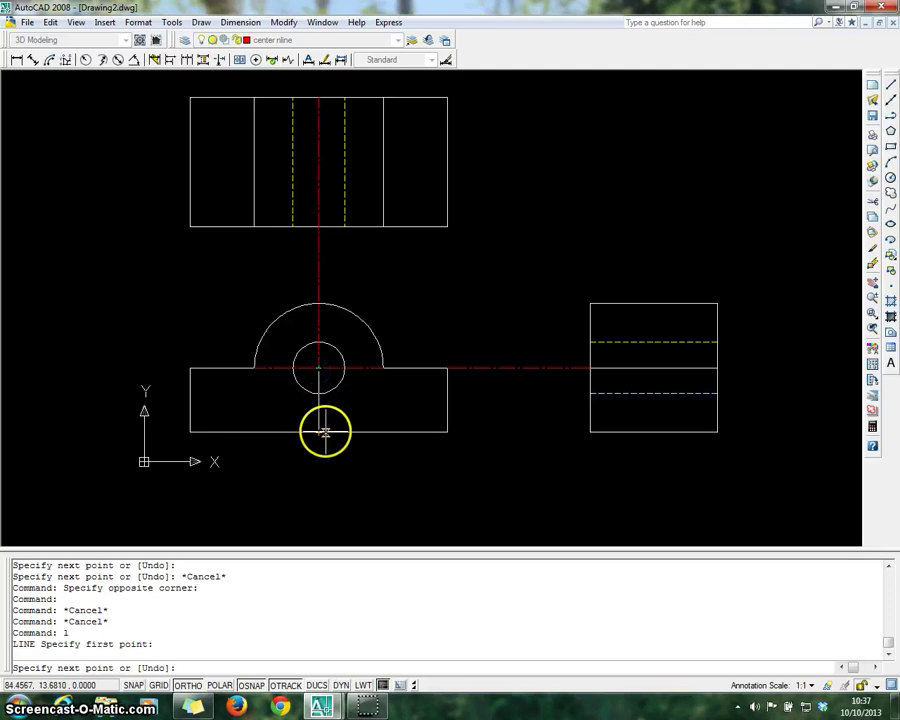
{"action": "key", "text": "Escape"}
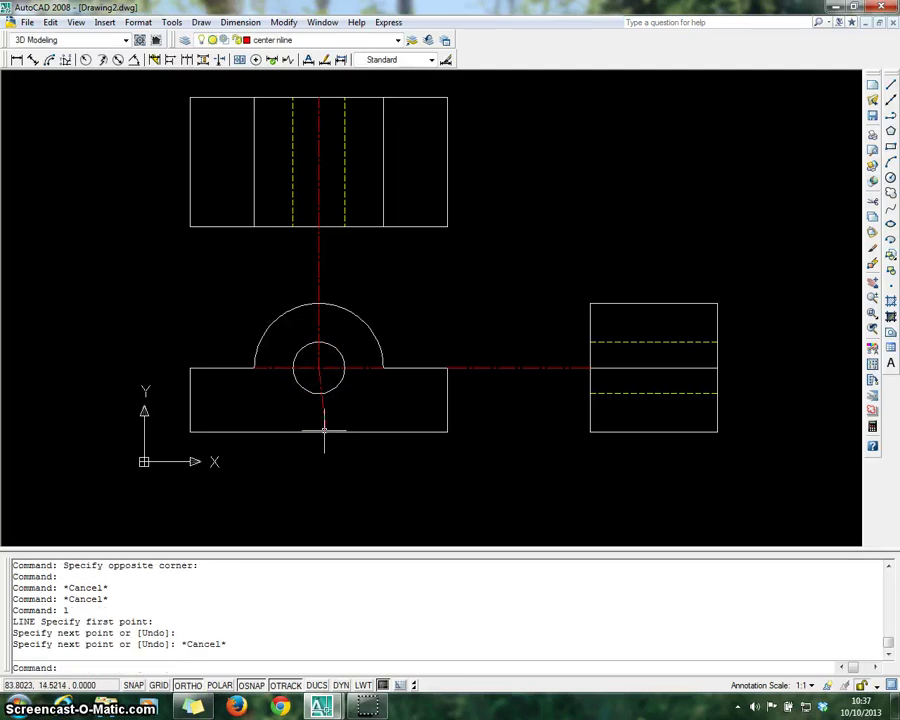
{"action": "key", "text": "ctrl+z"}
{"action": "key", "text": "Escape"}
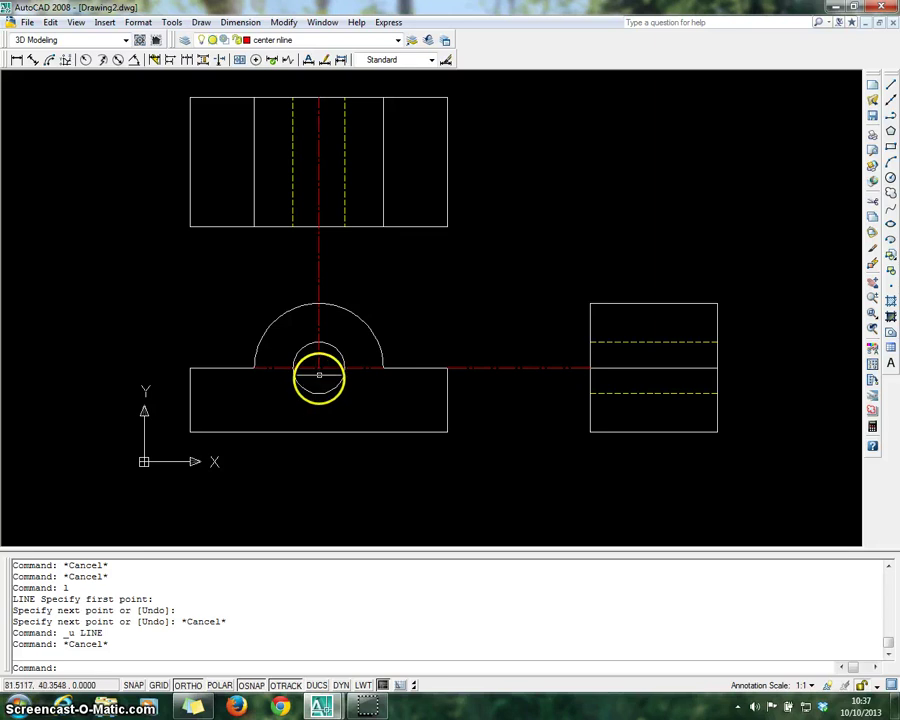
{"action": "key", "text": "ctrl+z"}
{"action": "left_click", "coordinate": [318, 366]}
{"action": "key", "text": "Escape"}
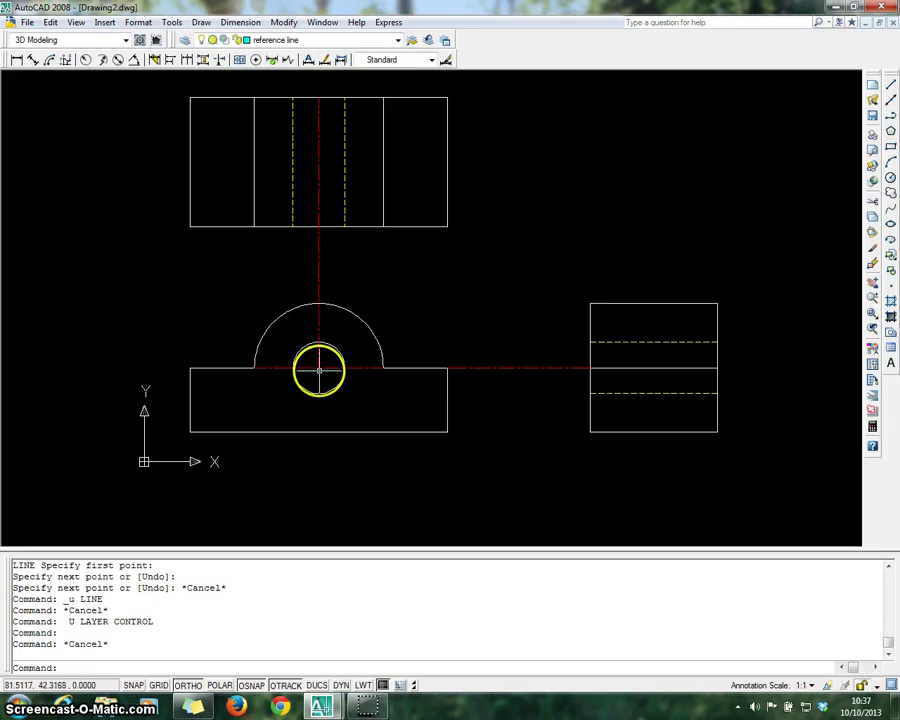
Step: Draw a line from the circle centre down to the front view's bottom edge on the centre line layer
{"action": "type", "text": "l"}
{"action": "key", "text": "Return"}
{"action": "left_click", "coordinate": [318, 367]}
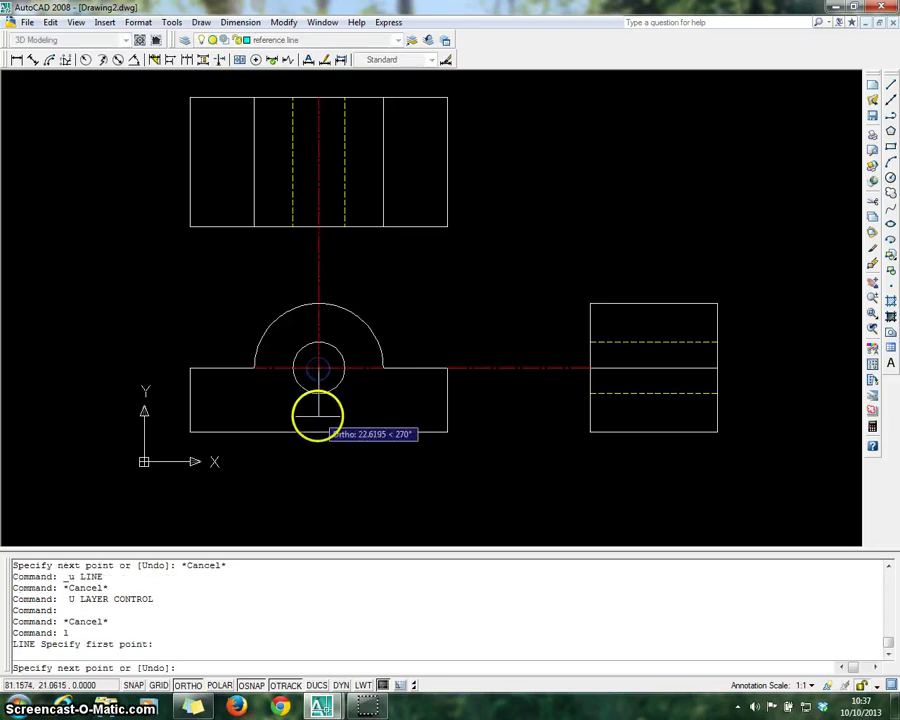
{"action": "left_click", "coordinate": [318, 432]}
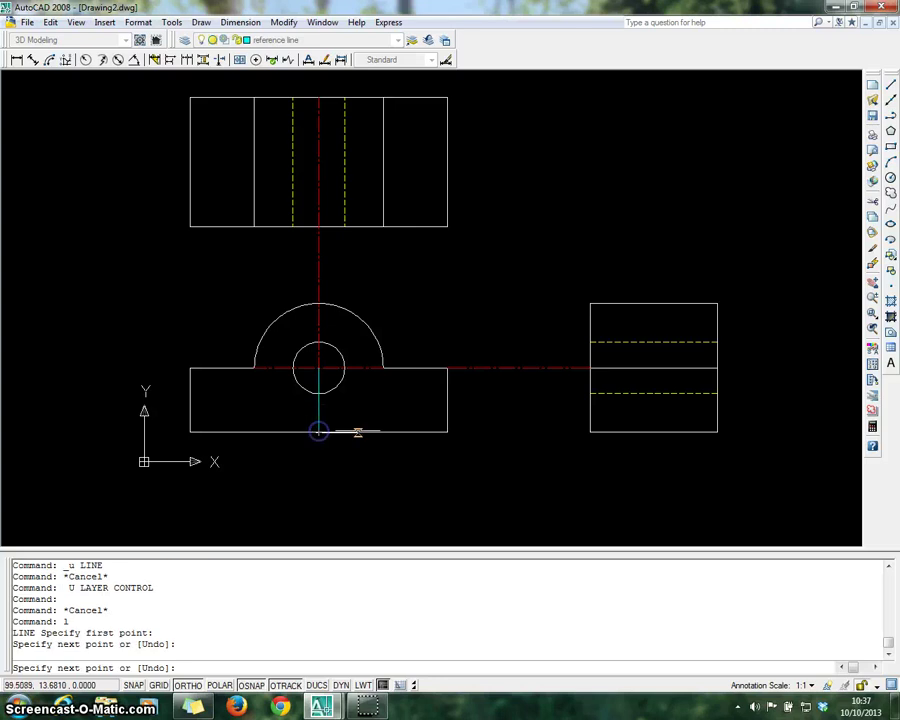
{"action": "key", "text": "Escape"}
{"action": "left_click", "coordinate": [318, 413]}
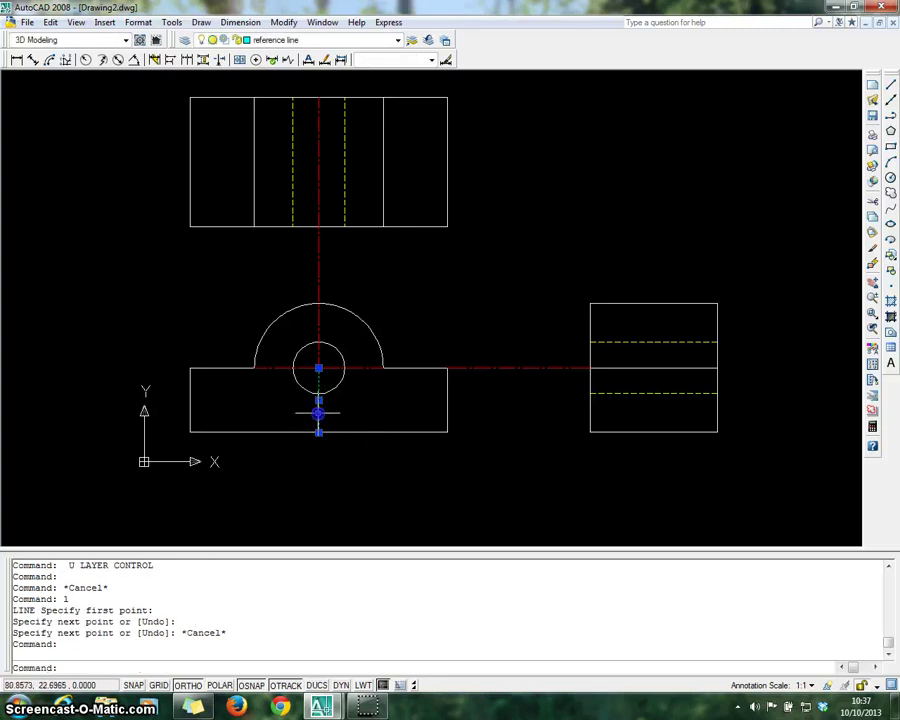
{"action": "left_click", "coordinate": [398, 40]}
{"action": "left_click", "coordinate": [362, 67]}
{"action": "key", "text": "Escape"}
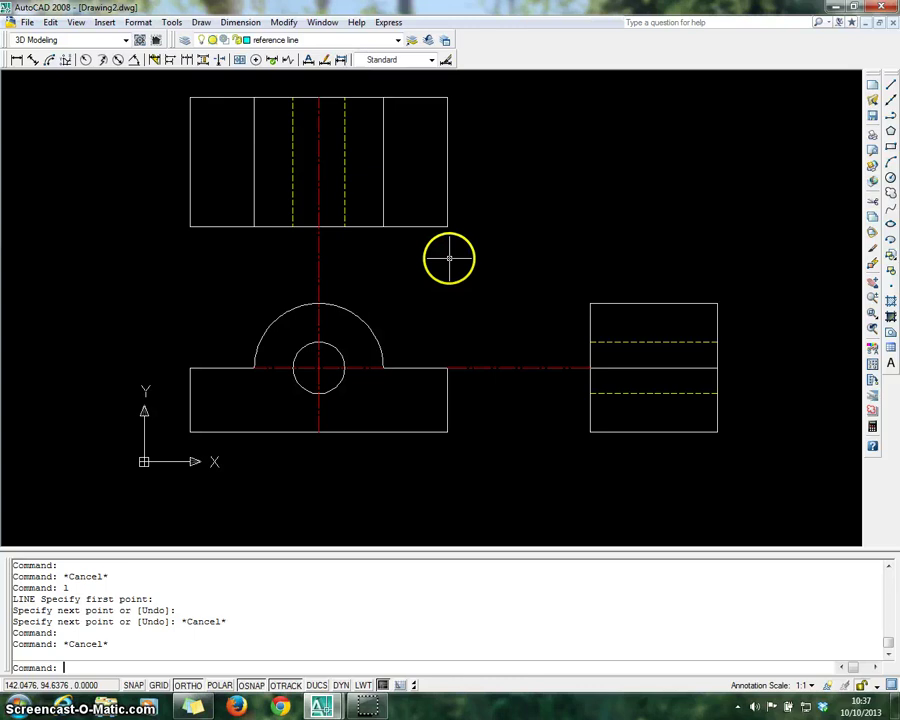
{"action": "scroll", "coordinate": [500, 302], "scroll_direction": "down", "scroll_amount": 4}
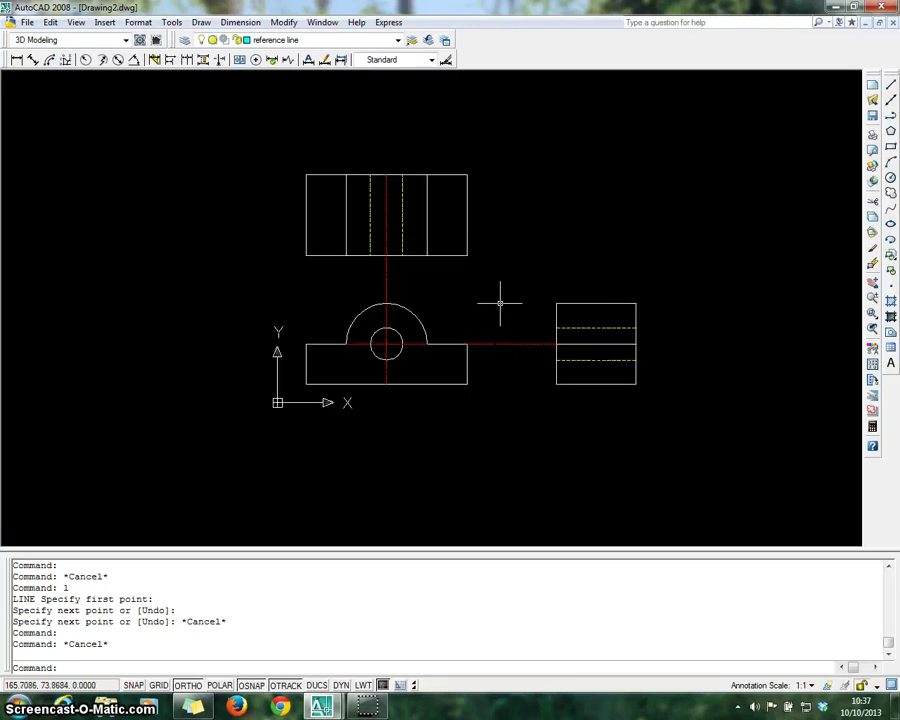
{"action": "scroll", "coordinate": [500, 302], "scroll_direction": "up", "scroll_amount": 3}
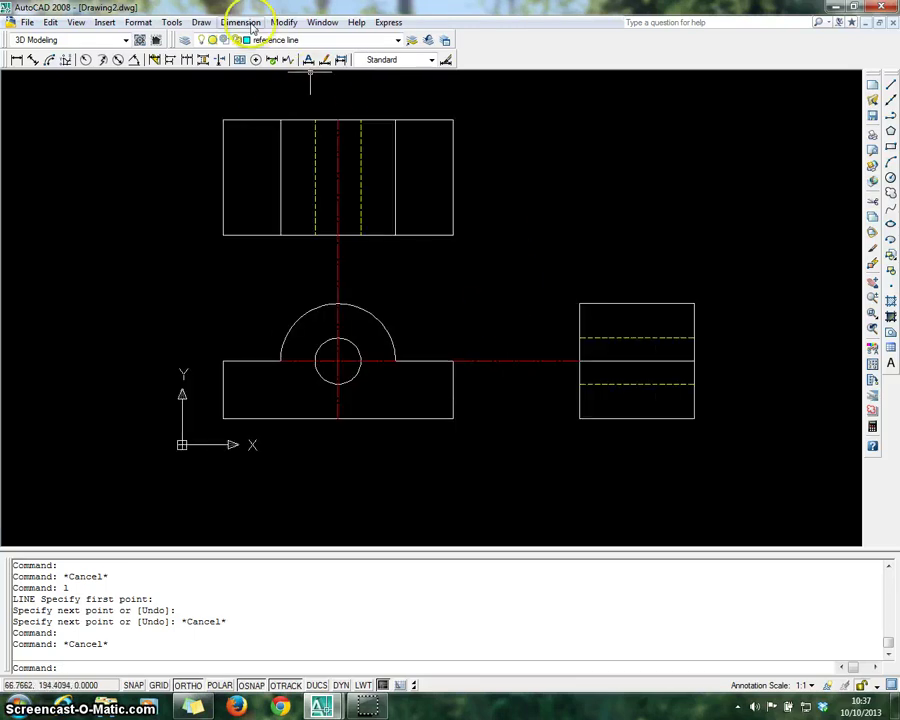
Step: Make dimension the current layer and dimension the top view's left side as 60
{"action": "left_click", "coordinate": [398, 42]}
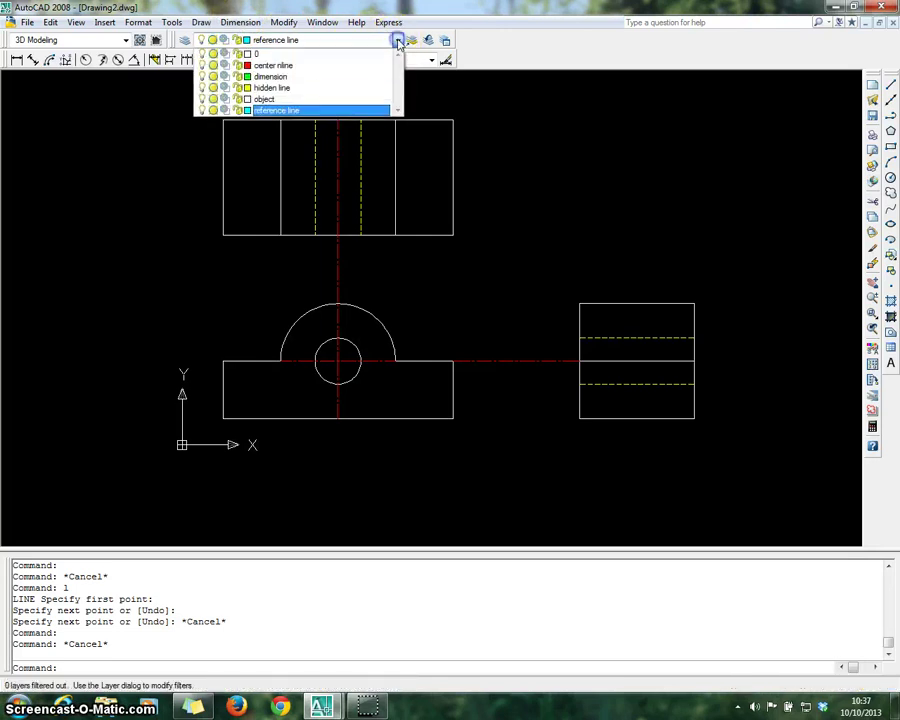
{"action": "left_click", "coordinate": [277, 76]}
{"action": "left_click", "coordinate": [240, 22]}
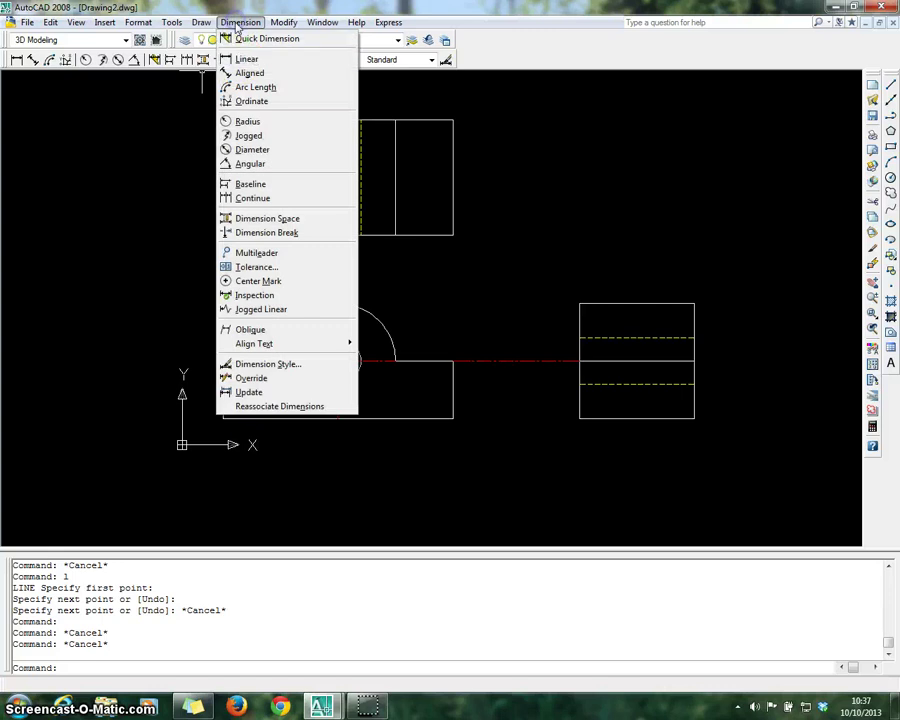
{"action": "left_click", "coordinate": [241, 60]}
{"action": "left_click", "coordinate": [223, 120]}
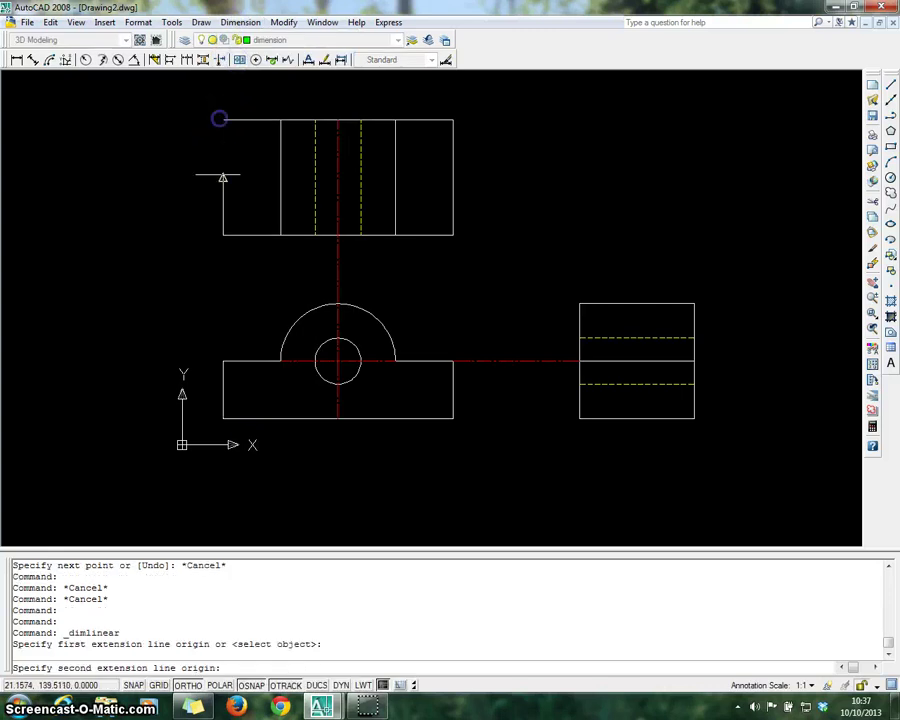
{"action": "left_click", "coordinate": [223, 235]}
{"action": "left_click", "coordinate": [153, 233]}
{"action": "key", "text": "Escape"}
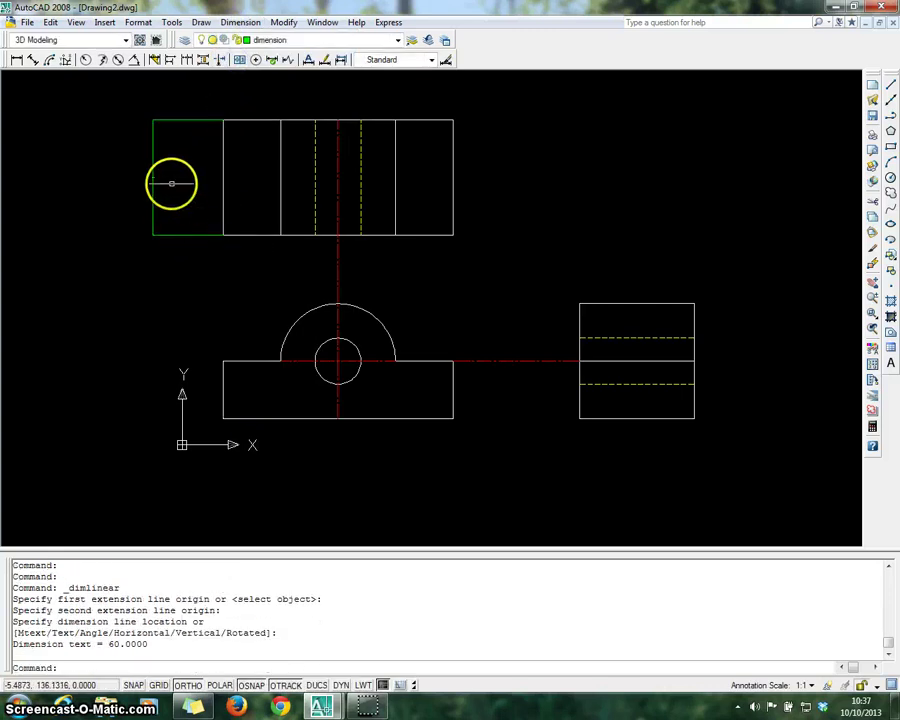
{"action": "left_click", "coordinate": [139, 108]}
{"action": "left_click", "coordinate": [189, 270]}
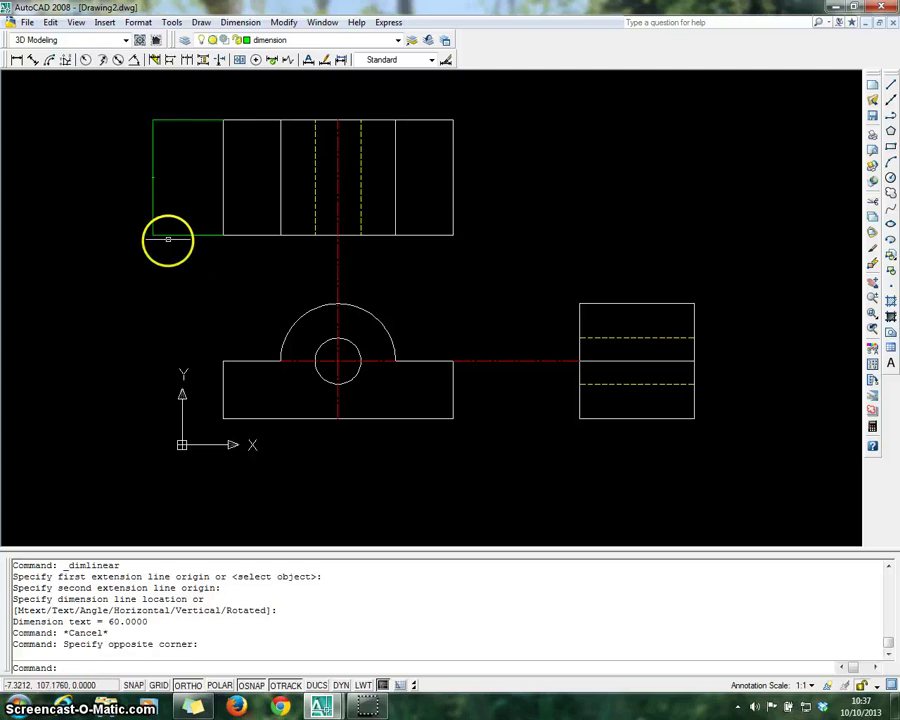
{"action": "left_click", "coordinate": [240, 22]}
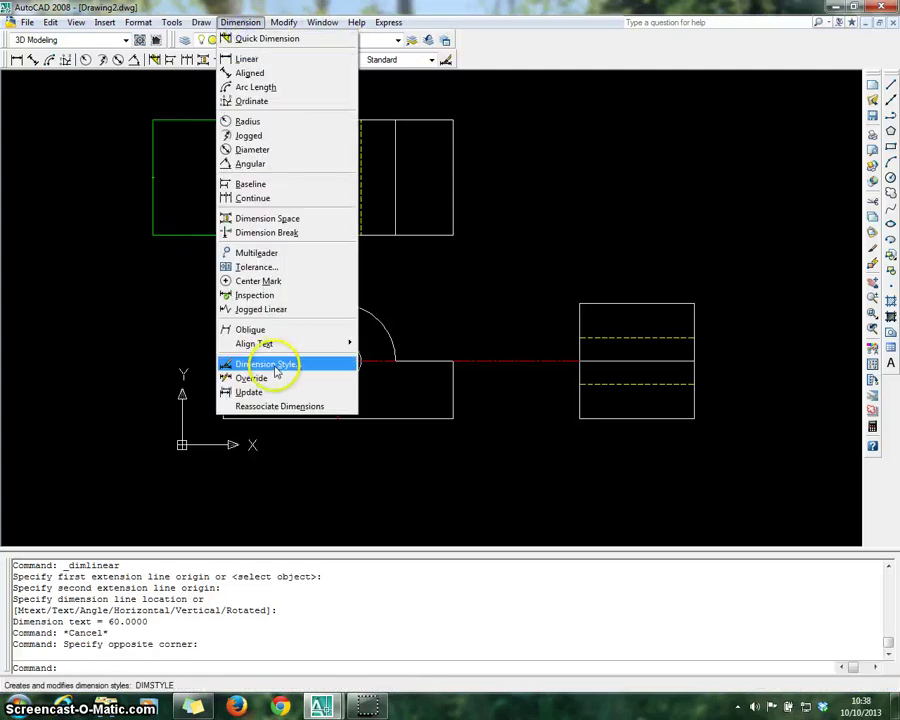
Step: Set the Standard dimension style's linear precision to 0.0 and close the Dimension Style Manager
{"action": "left_click", "coordinate": [278, 364]}
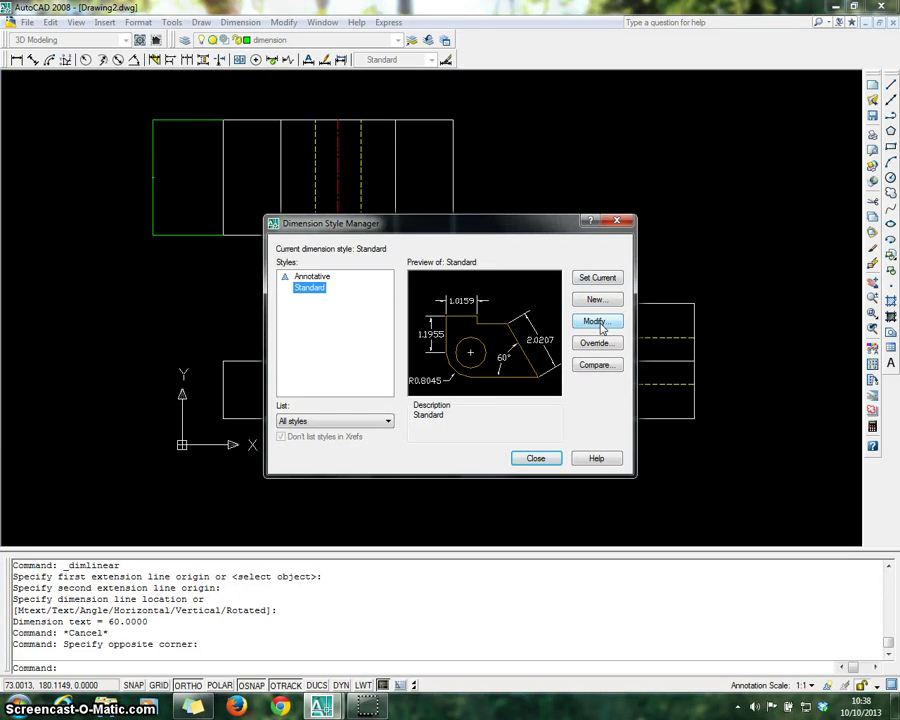
{"action": "left_click", "coordinate": [598, 321]}
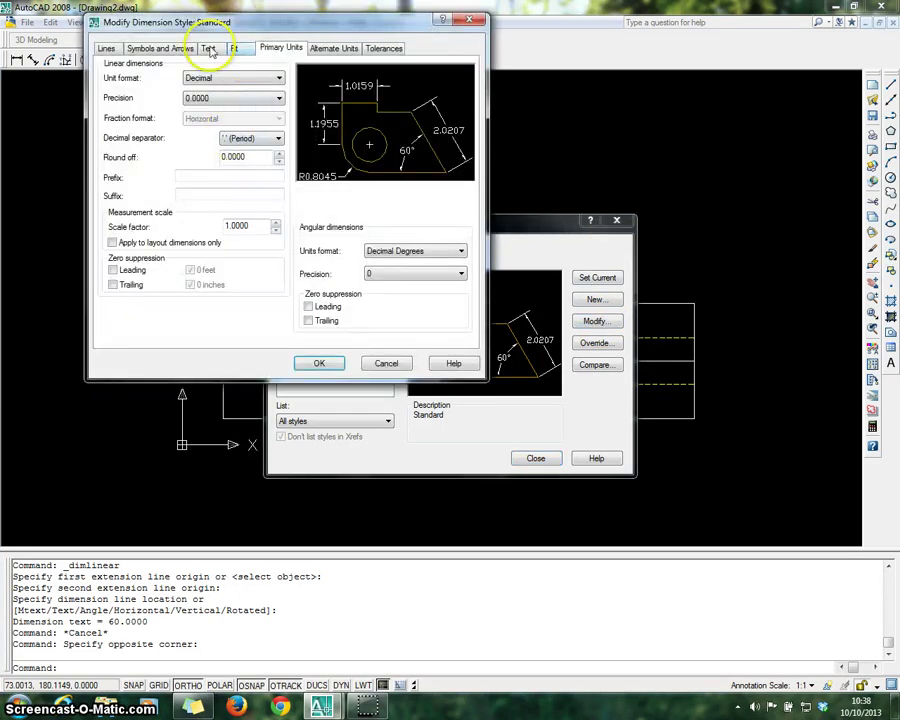
{"action": "left_click", "coordinate": [165, 48]}
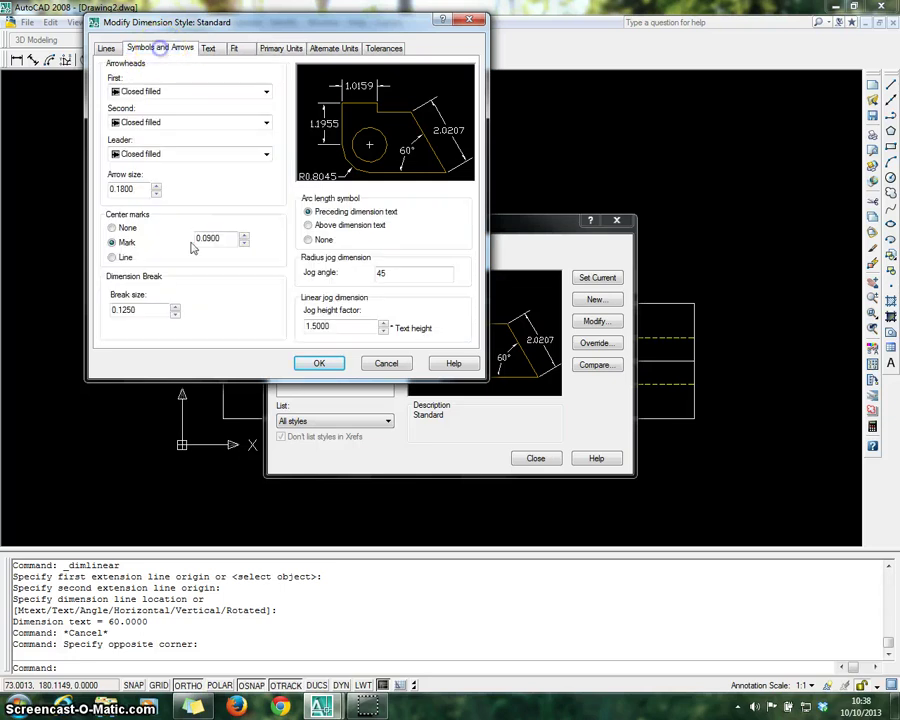
{"action": "left_click", "coordinate": [144, 188]}
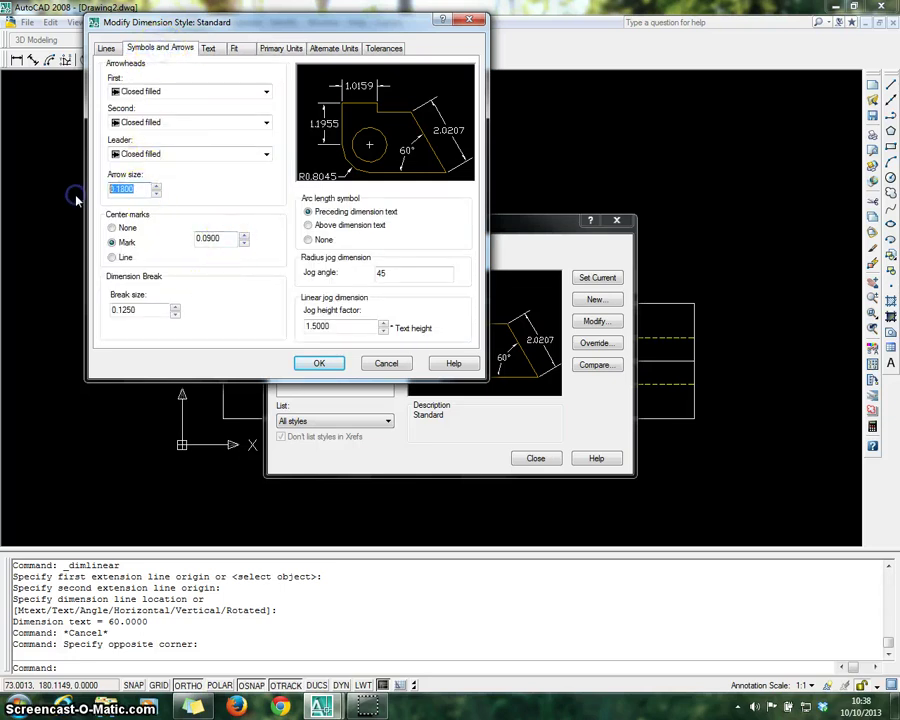
{"action": "left_click", "coordinate": [210, 47]}
{"action": "left_click", "coordinate": [207, 150]}
{"action": "left_click", "coordinate": [283, 49]}
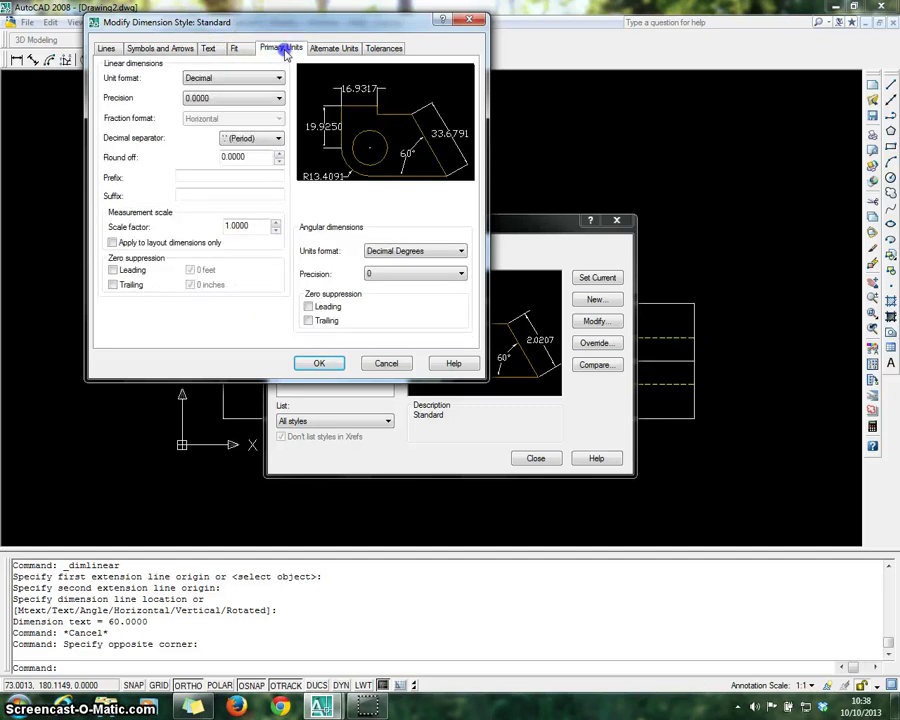
{"action": "left_click", "coordinate": [231, 99]}
{"action": "left_click", "coordinate": [213, 128]}
{"action": "left_click", "coordinate": [236, 97]}
{"action": "left_click", "coordinate": [197, 120]}
{"action": "left_click", "coordinate": [311, 365]}
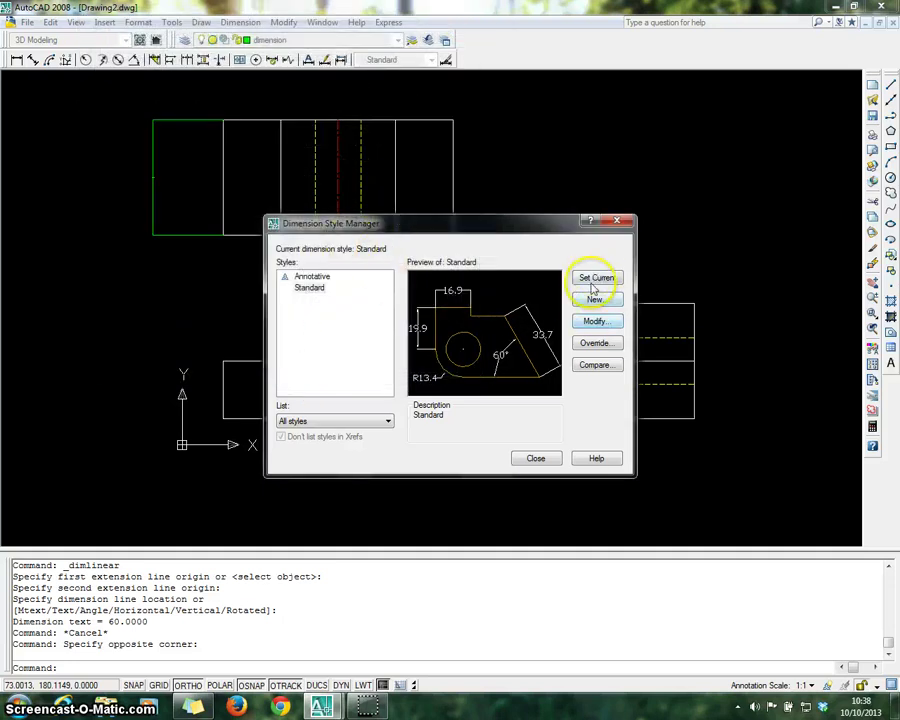
{"action": "left_click", "coordinate": [537, 458]}
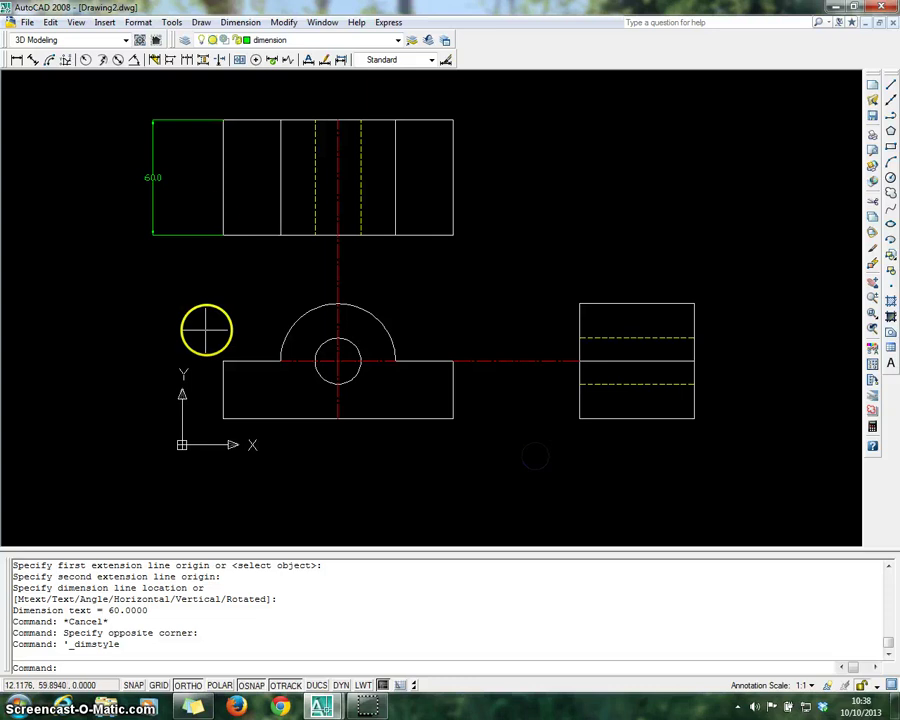
Step: Add a 120.0 linear dimension above the top view's width
{"action": "left_click", "coordinate": [240, 22]}
{"action": "left_click", "coordinate": [250, 58]}
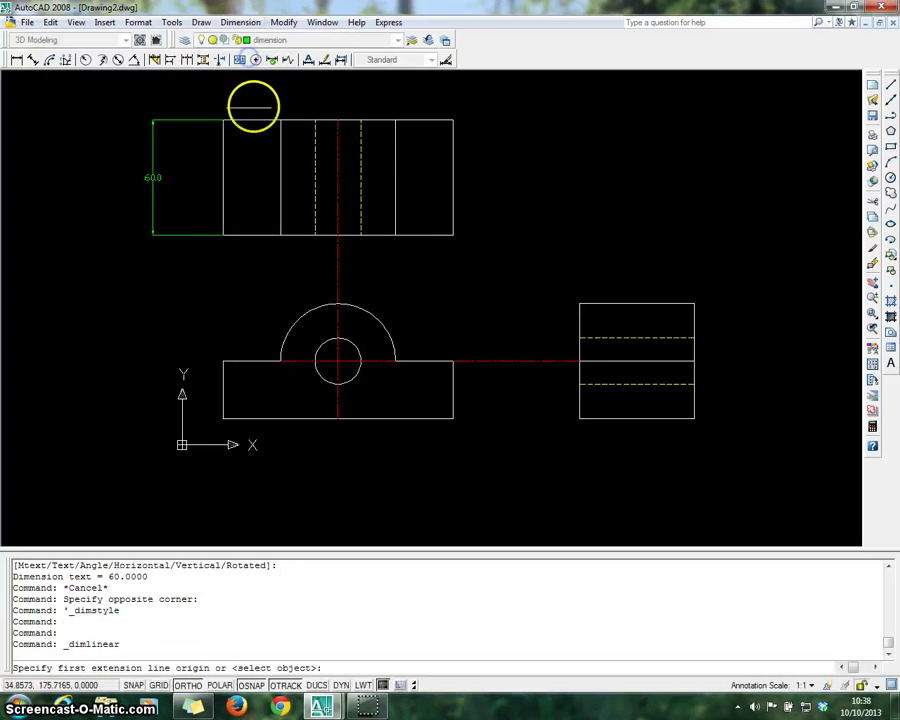
{"action": "left_click", "coordinate": [222, 120]}
{"action": "left_click", "coordinate": [453, 120]}
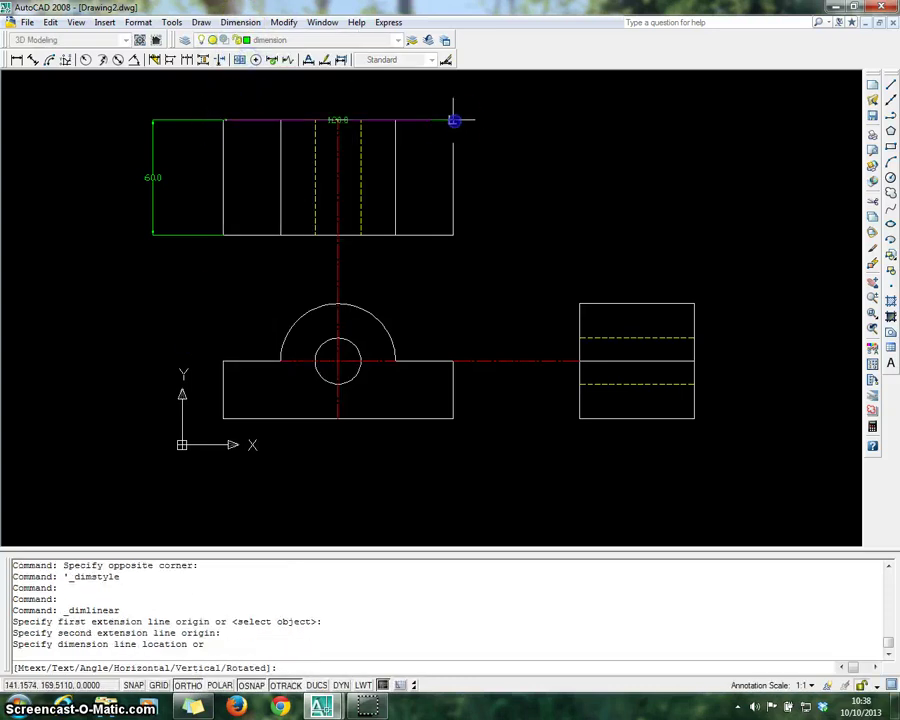
{"action": "left_click", "coordinate": [452, 90]}
{"action": "key", "text": "Escape"}
Step: Dimension the front view's arc as R30.0 and the hole as Ø24.0
{"action": "left_click", "coordinate": [240, 22]}
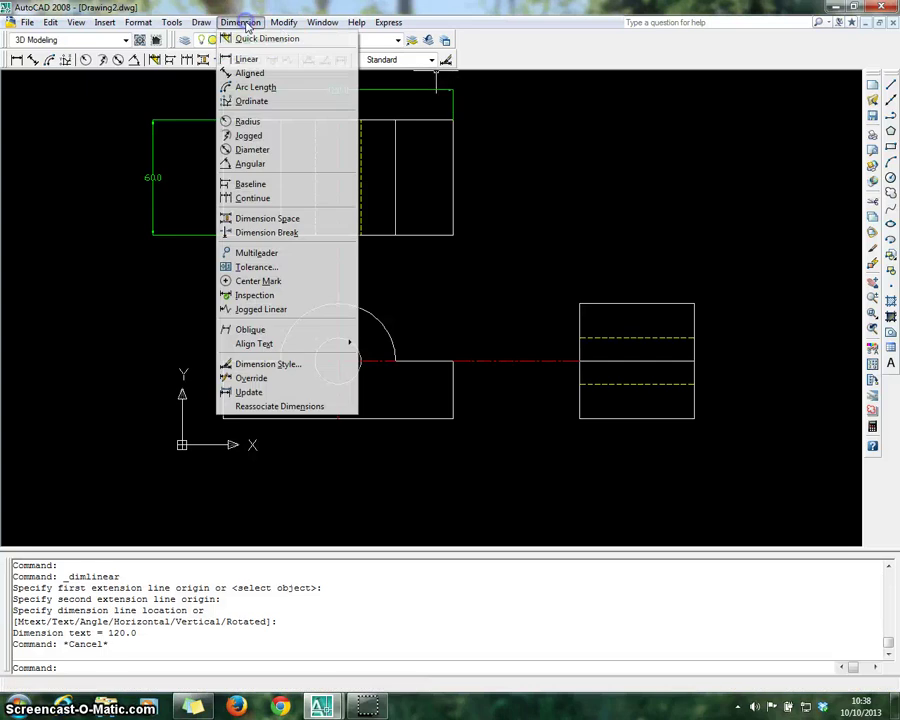
{"action": "left_click", "coordinate": [263, 122]}
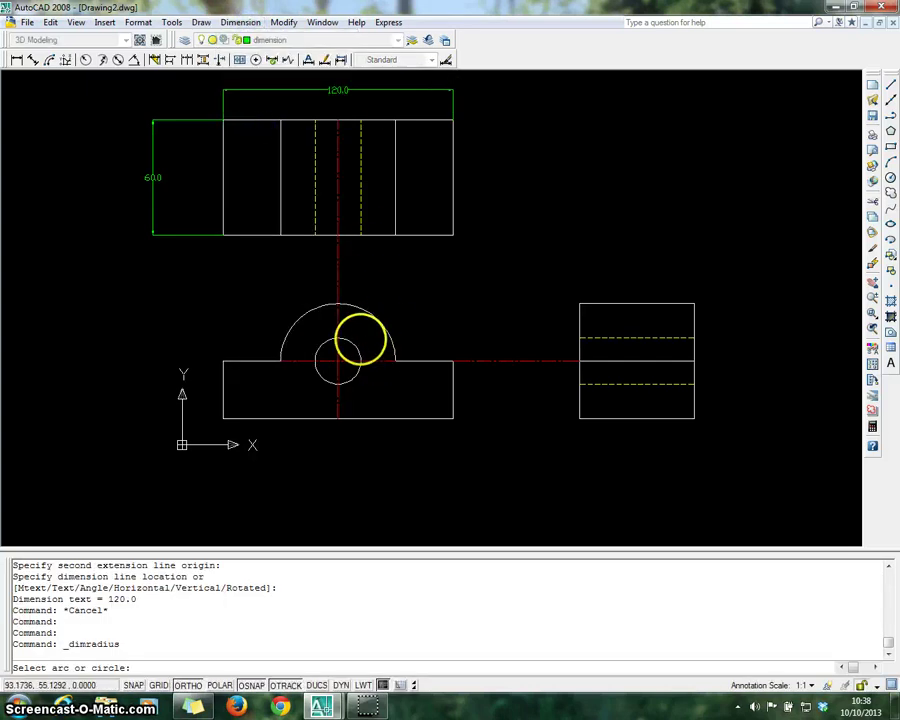
{"action": "left_click", "coordinate": [376, 315]}
{"action": "left_click", "coordinate": [444, 293]}
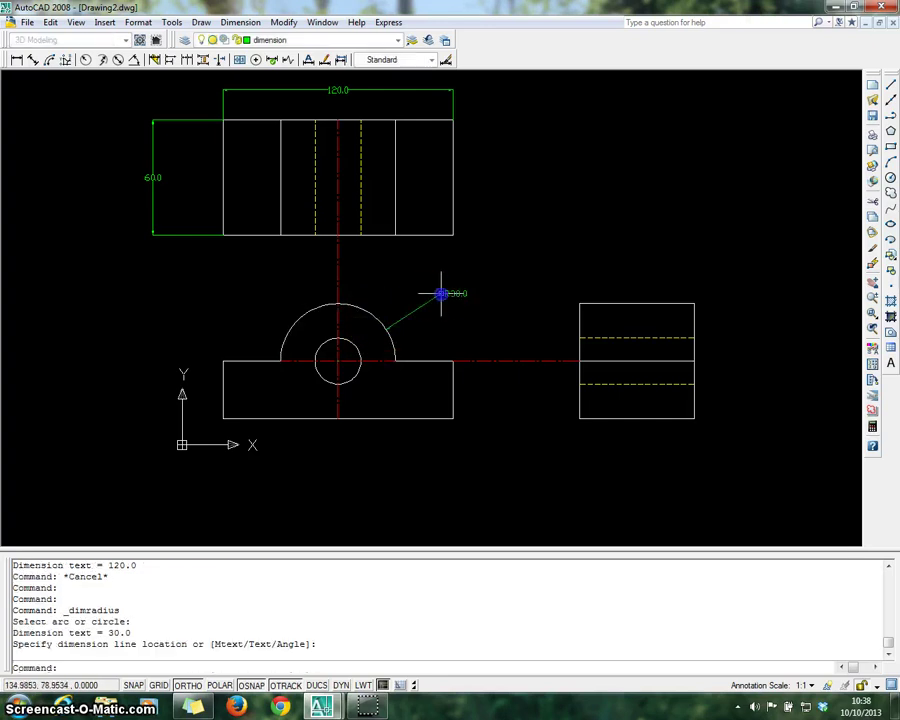
{"action": "key", "text": "Escape"}
{"action": "left_click", "coordinate": [240, 22]}
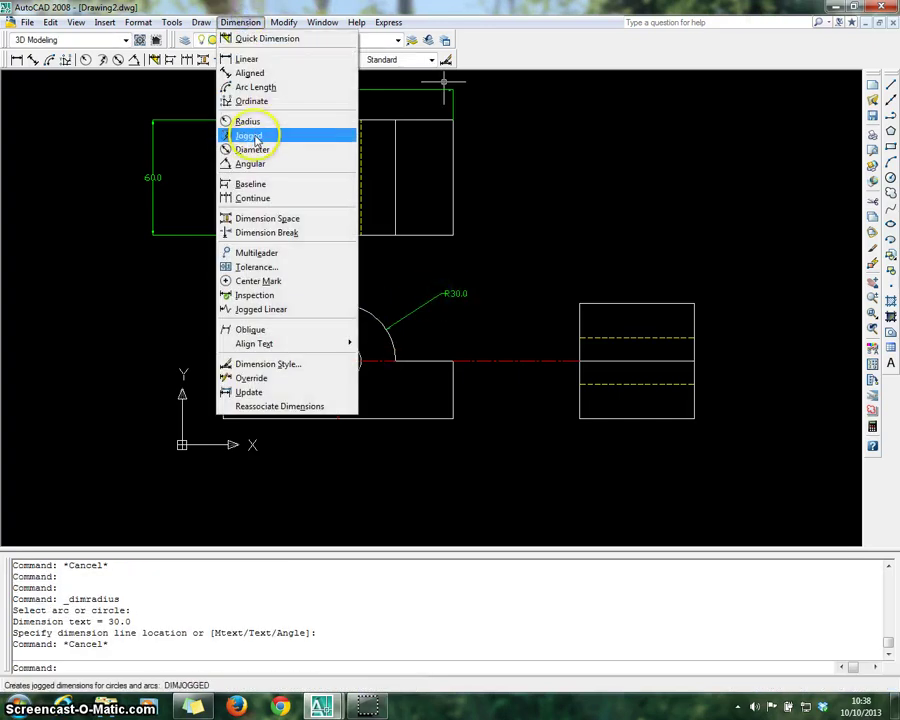
{"action": "left_click", "coordinate": [255, 150]}
{"action": "left_click", "coordinate": [348, 337]}
{"action": "left_click", "coordinate": [382, 266]}
{"action": "key", "text": "Escape"}
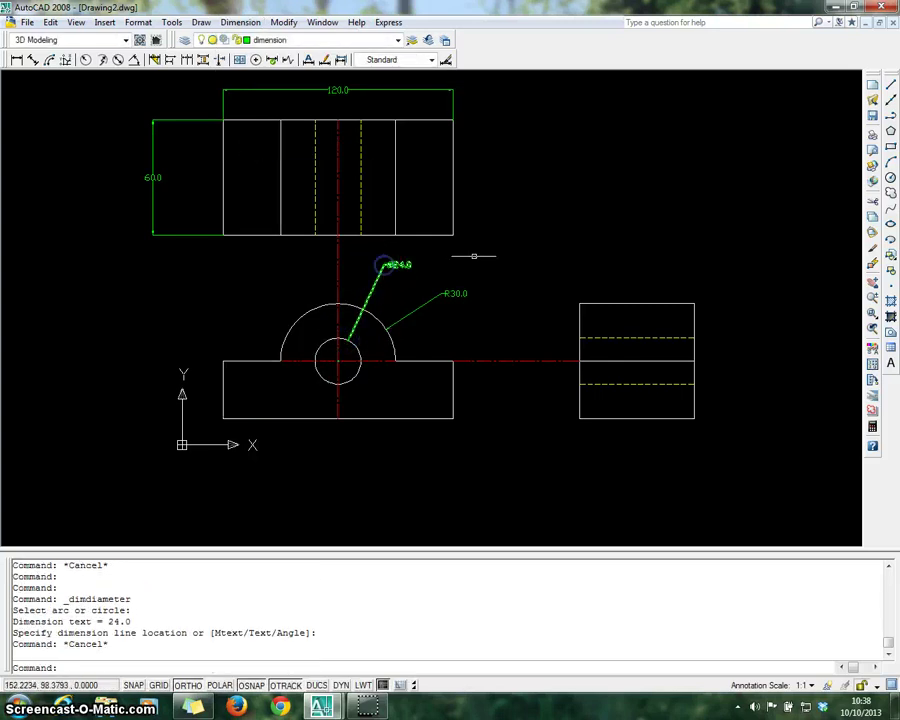
Step: Add a 30.0 linear dimension for the front view's base height on its left
{"action": "left_click", "coordinate": [240, 22]}
{"action": "left_click", "coordinate": [243, 60]}
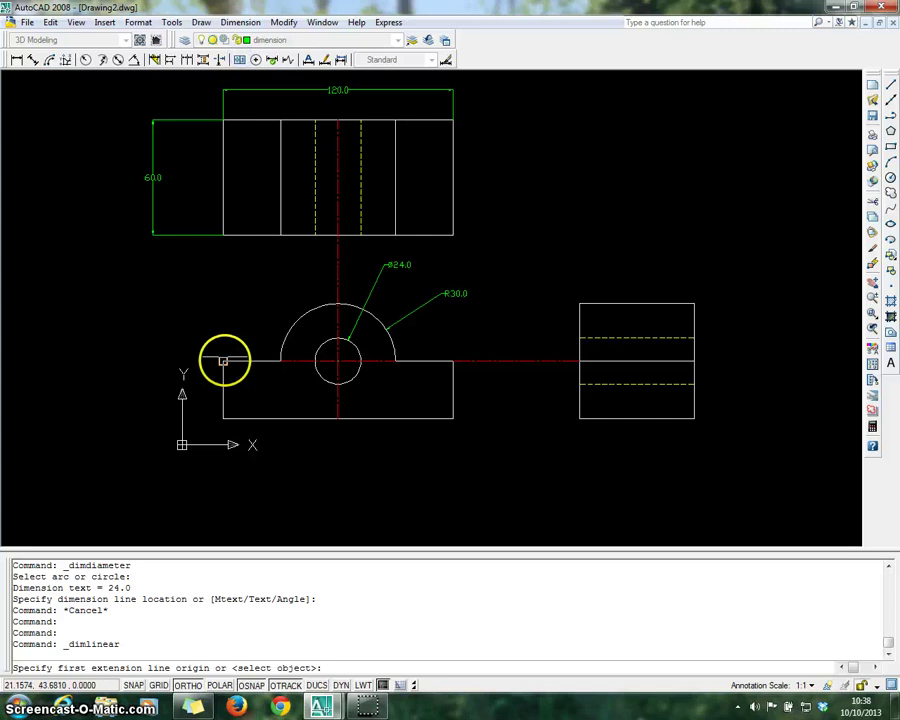
{"action": "left_click", "coordinate": [222, 361]}
{"action": "left_click", "coordinate": [222, 418]}
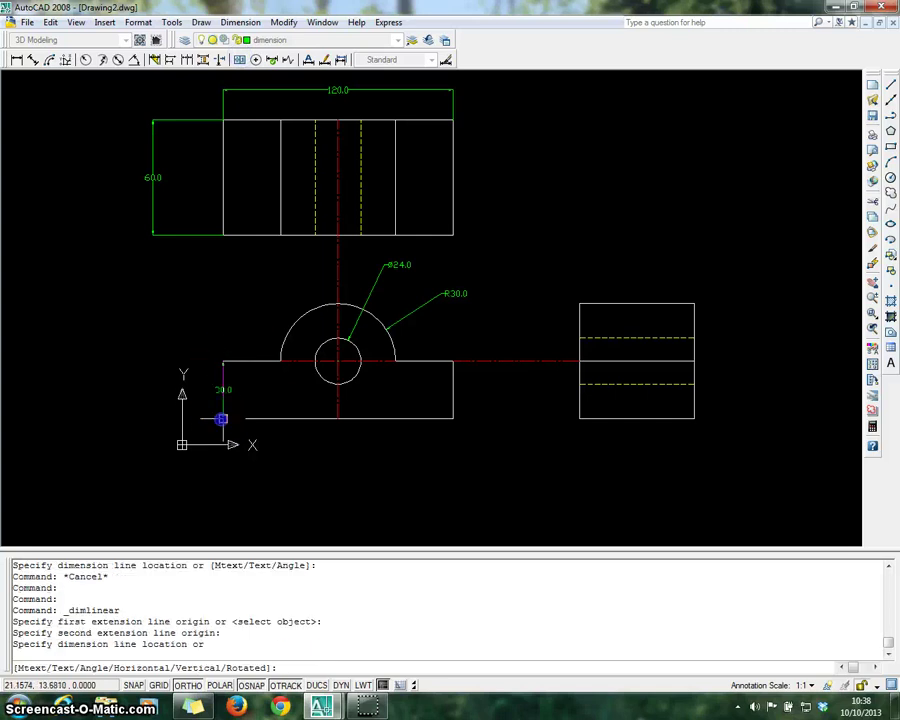
{"action": "left_click", "coordinate": [161, 416]}
{"action": "key", "text": "Escape"}
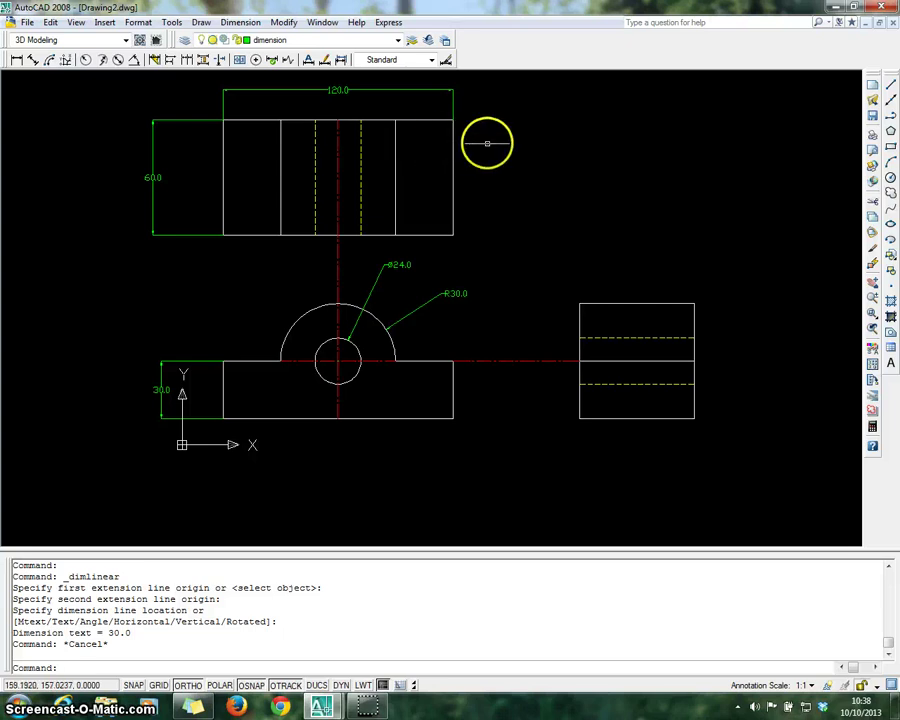
Step: Begin a linear dimension across the side view's right corners, then abandon it
{"action": "left_click", "coordinate": [241, 23]}
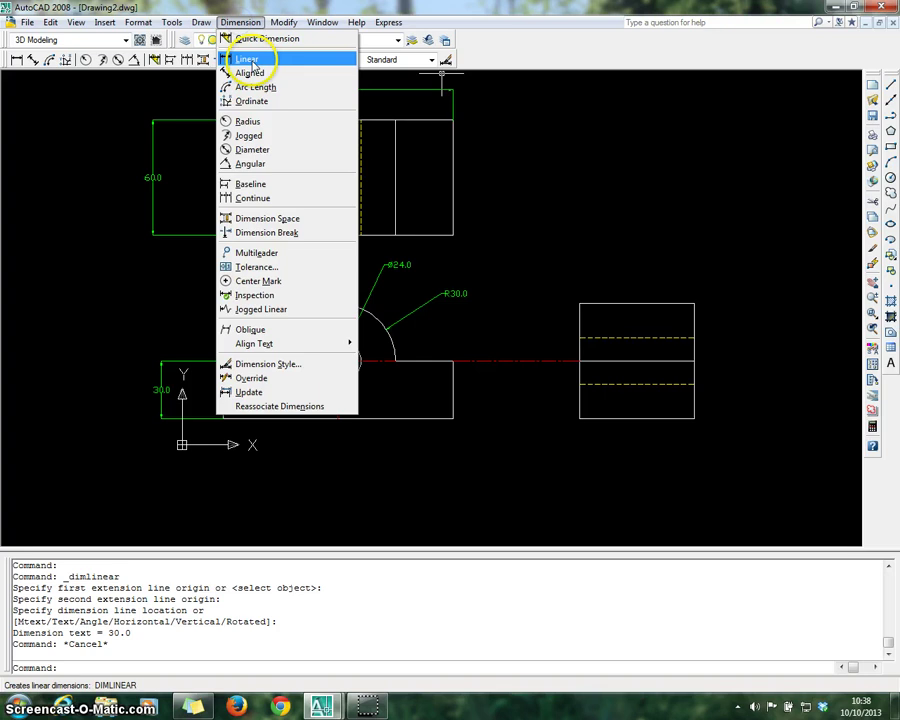
{"action": "left_click", "coordinate": [252, 58]}
{"action": "left_click", "coordinate": [694, 303]}
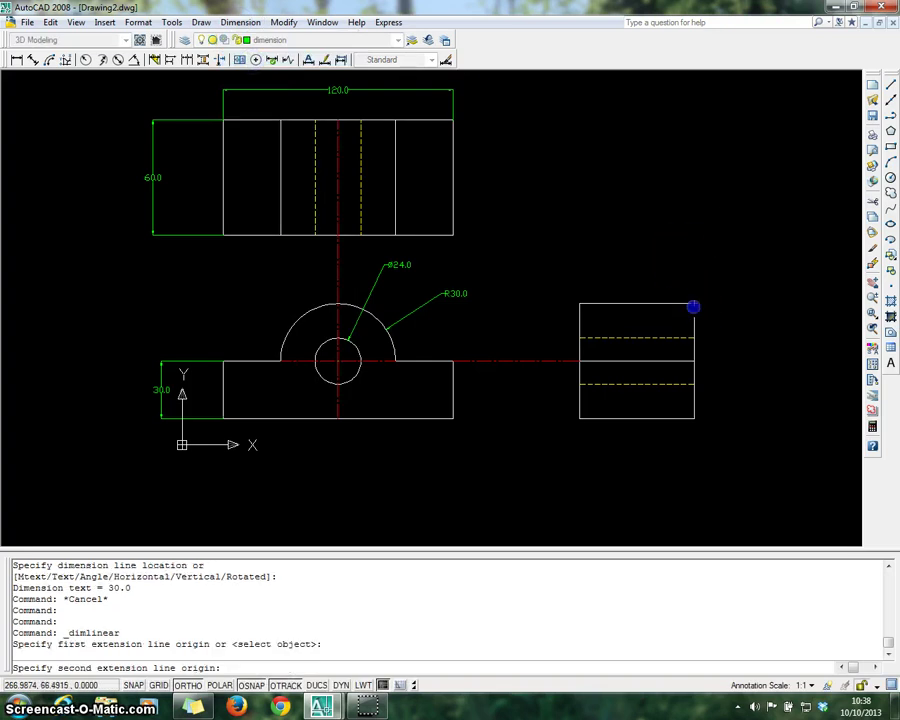
{"action": "left_click", "coordinate": [695, 418]}
{"action": "key", "text": "Escape"}
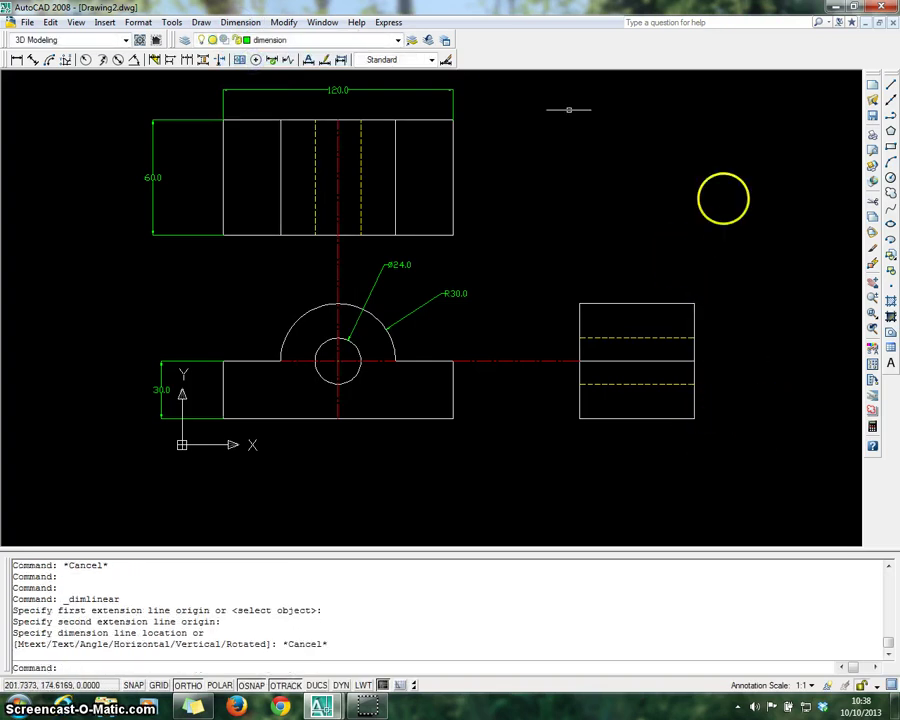
Step: Redo the linear dimension between the side view's right corners, placing 60.0 to its right
{"action": "left_click", "coordinate": [244, 24]}
{"action": "left_click", "coordinate": [226, 58]}
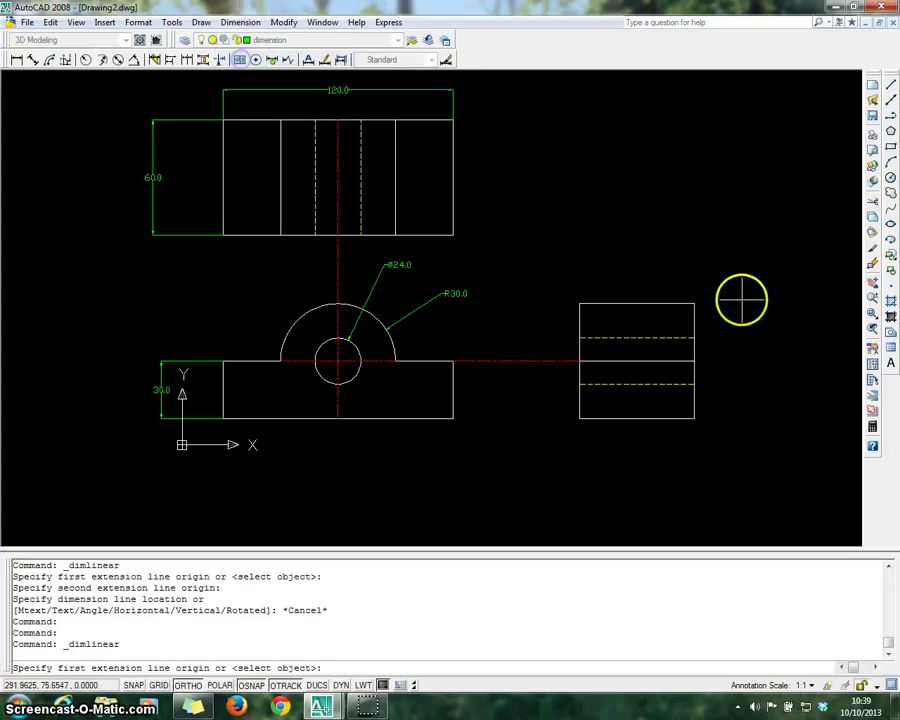
{"action": "scroll", "coordinate": [741, 300], "scroll_direction": "up", "scroll_amount": 8}
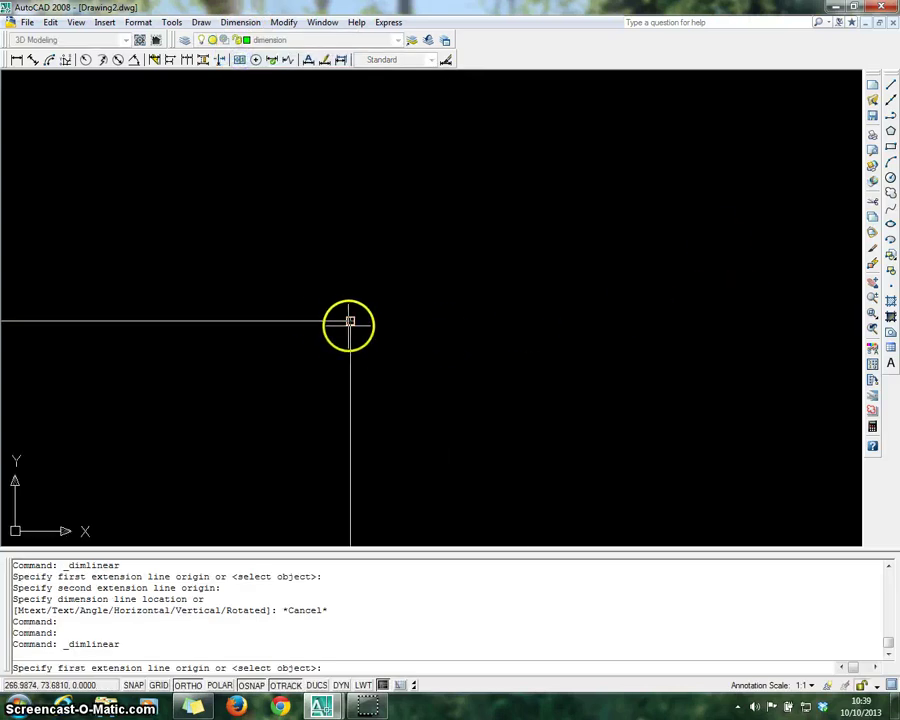
{"action": "left_click", "coordinate": [349, 322]}
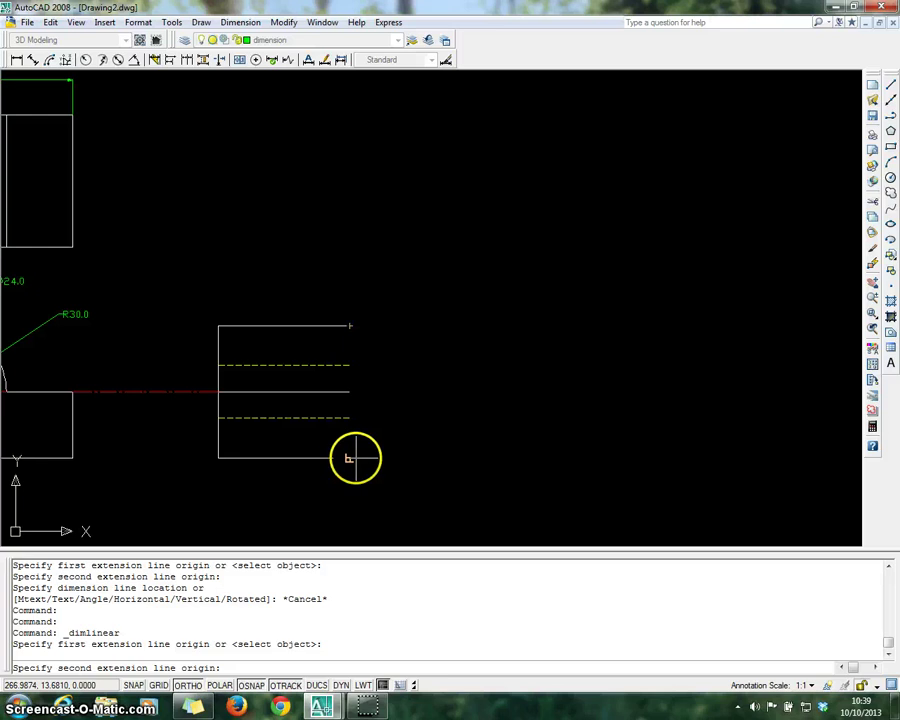
{"action": "scroll", "coordinate": [349, 458], "scroll_direction": "up", "scroll_amount": 6}
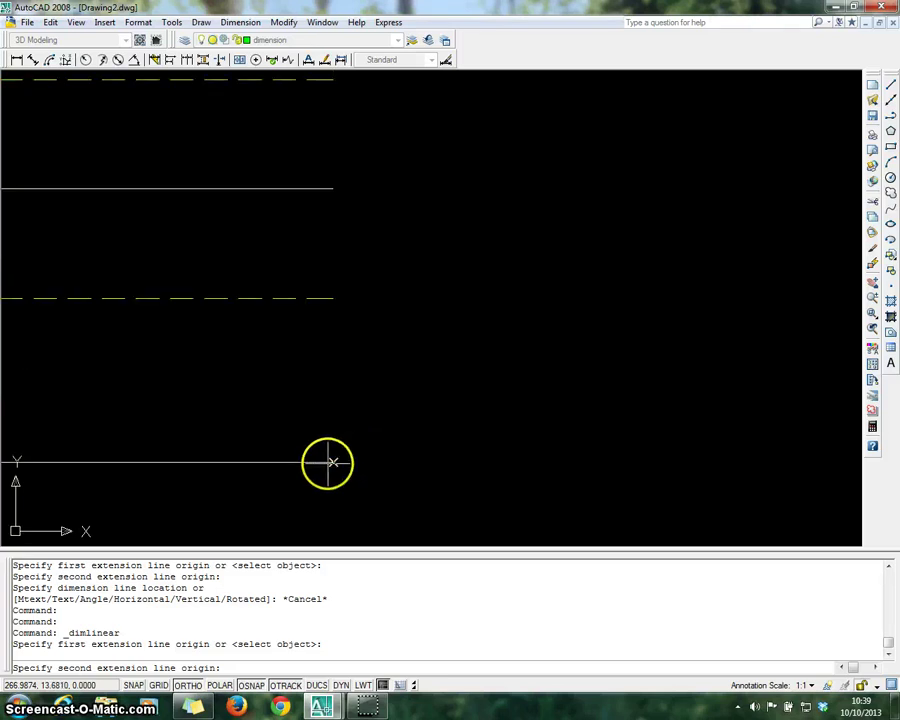
{"action": "left_click", "coordinate": [333, 462]}
{"action": "scroll", "coordinate": [333, 462], "scroll_direction": "down", "scroll_amount": 5}
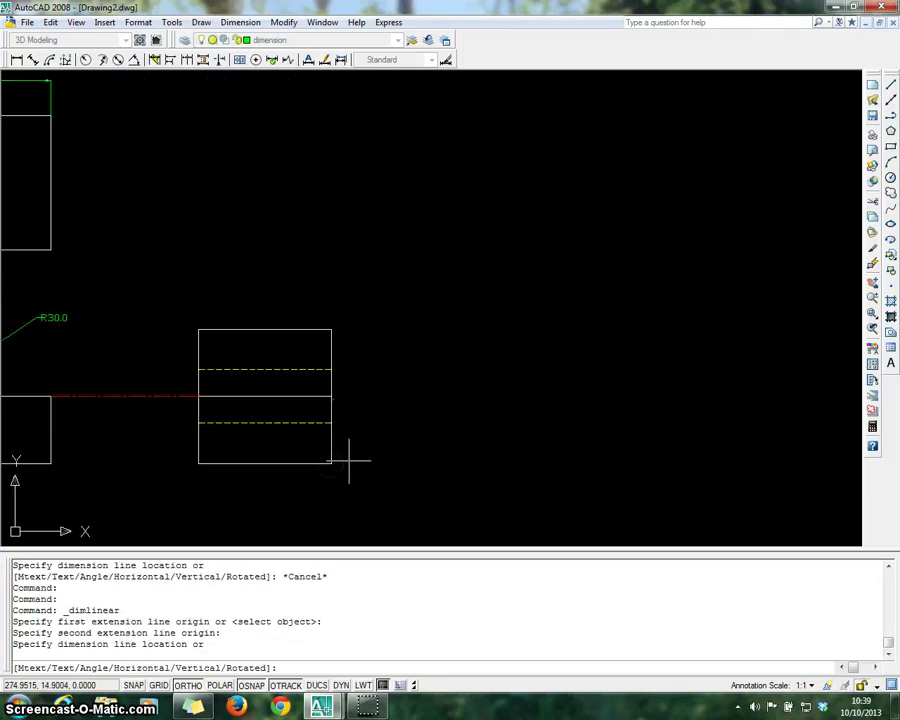
{"action": "left_click", "coordinate": [401, 461]}
{"action": "key", "text": "Escape"}
{"action": "scroll", "coordinate": [466, 506], "scroll_direction": "down", "scroll_amount": 3}
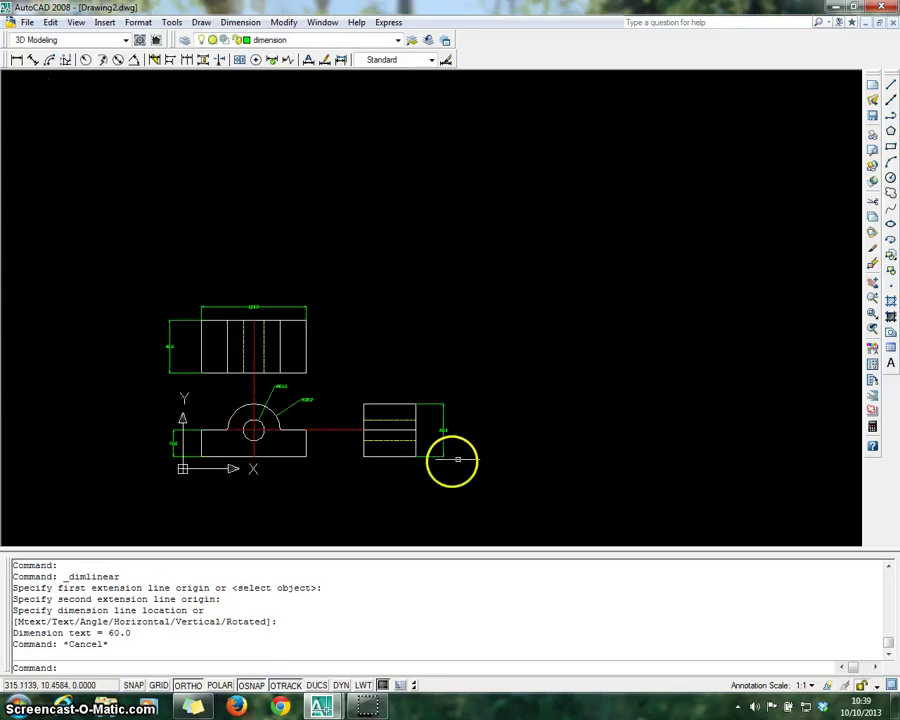
{"action": "scroll", "coordinate": [290, 520], "scroll_direction": "up", "scroll_amount": 2}
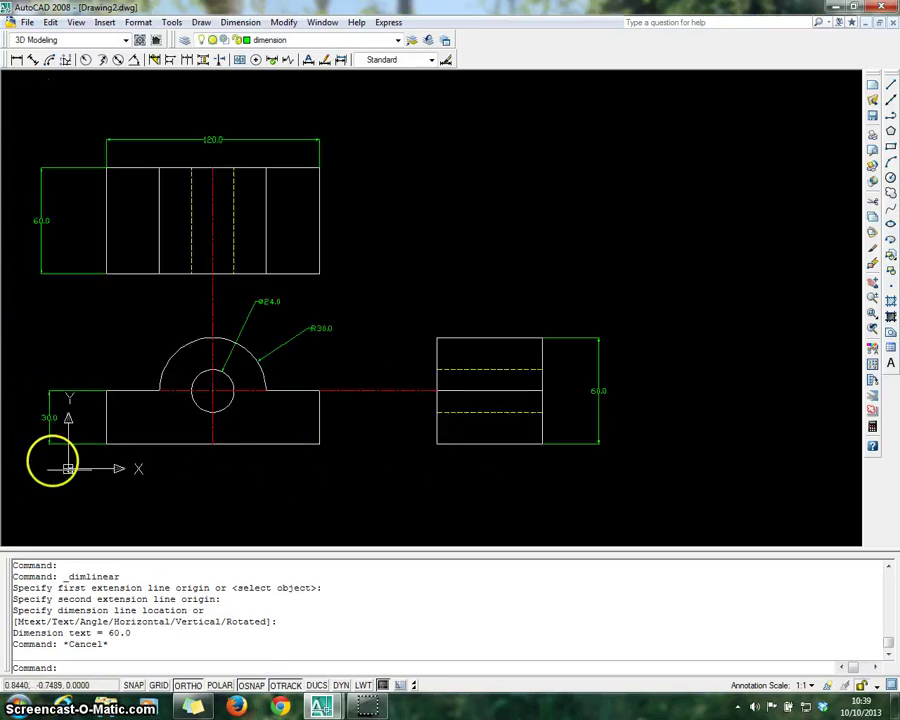